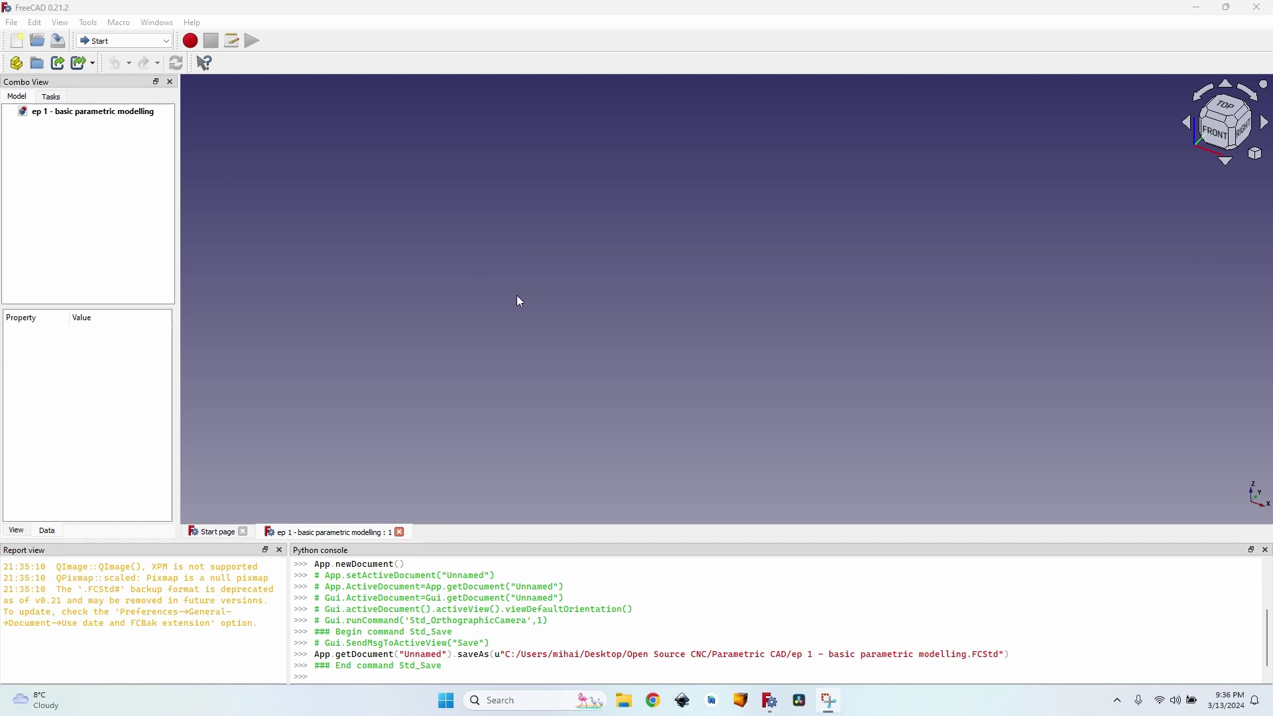
- Switch to the Spreadsheet workbench and create a new spreadsheet in the document
click(143, 41)
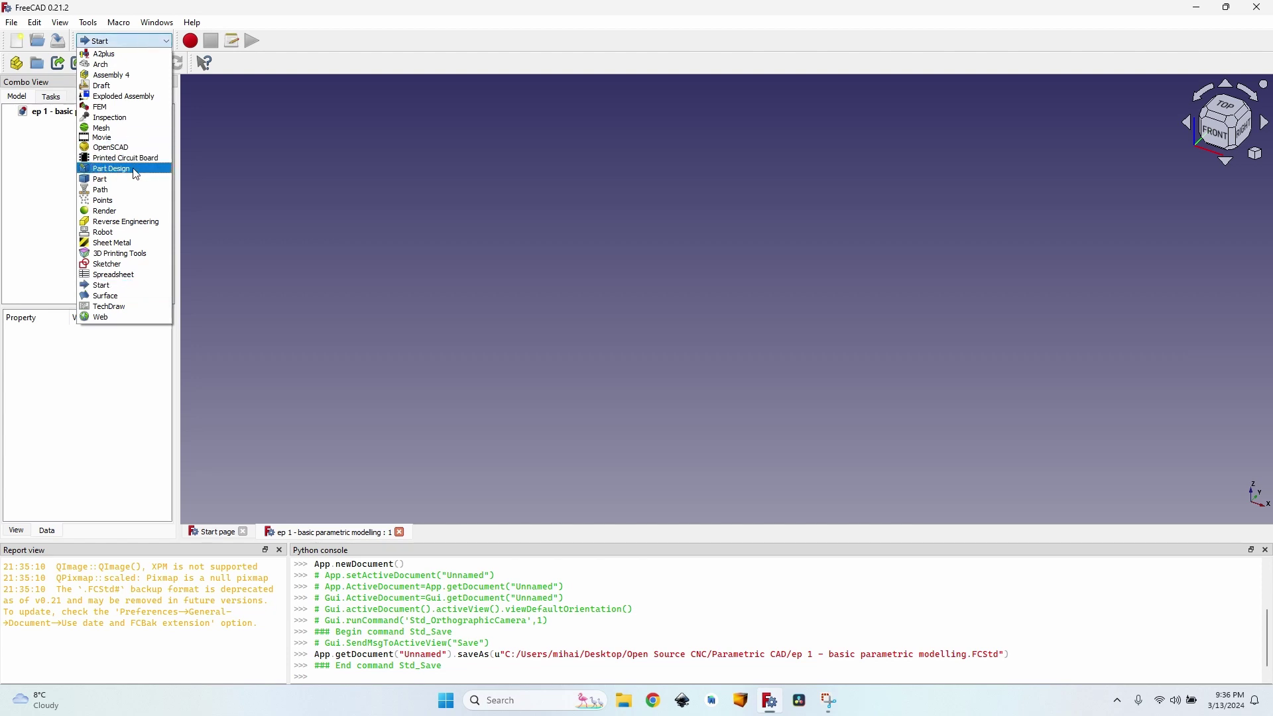
click(307, 162)
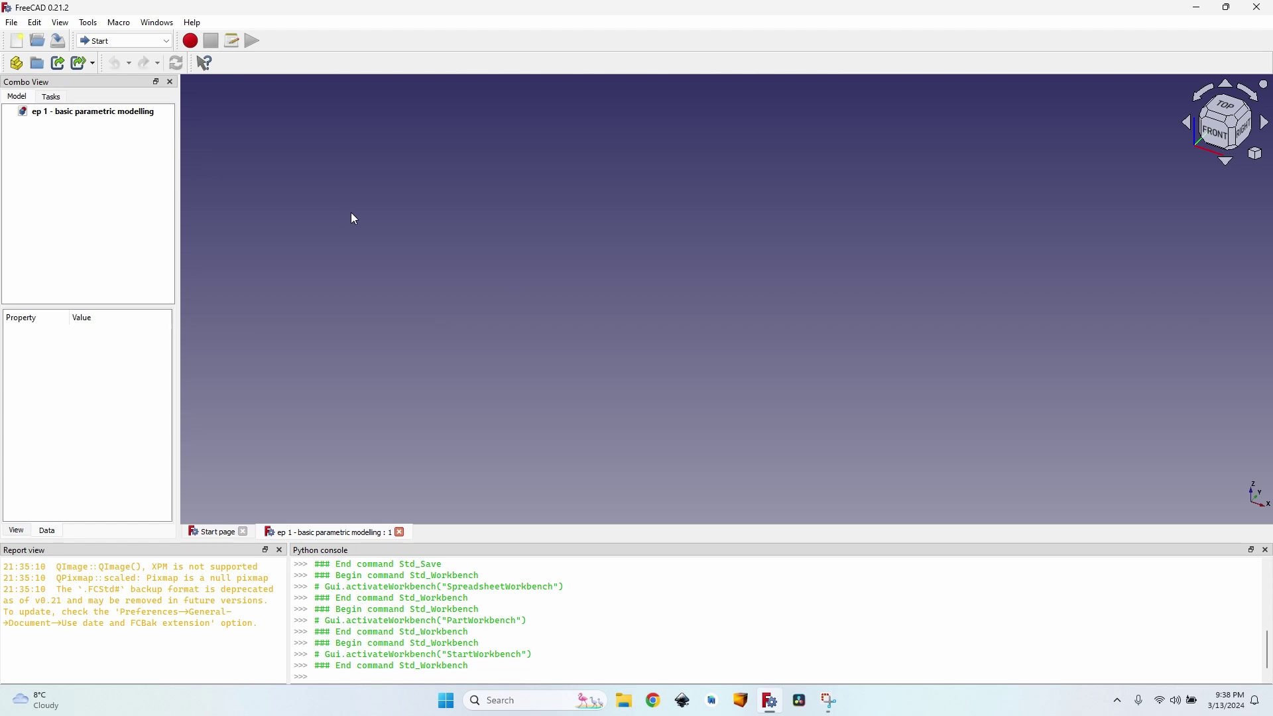
click(135, 44)
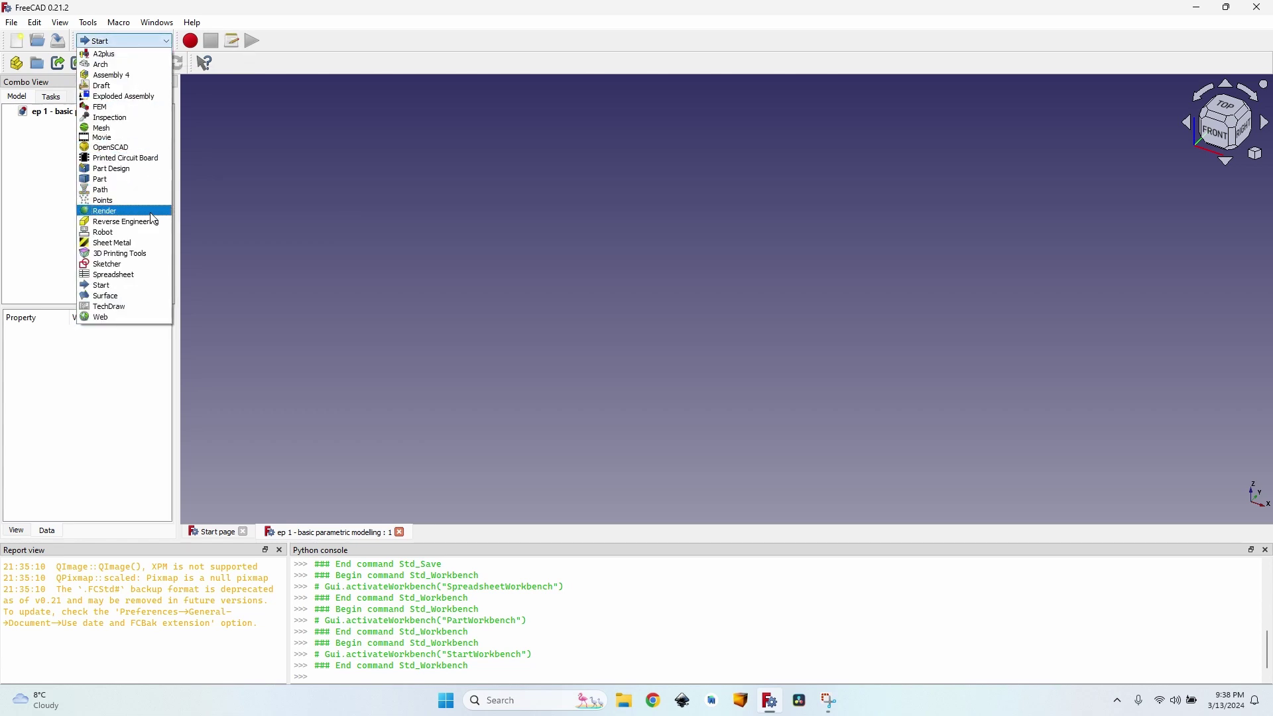
click(135, 274)
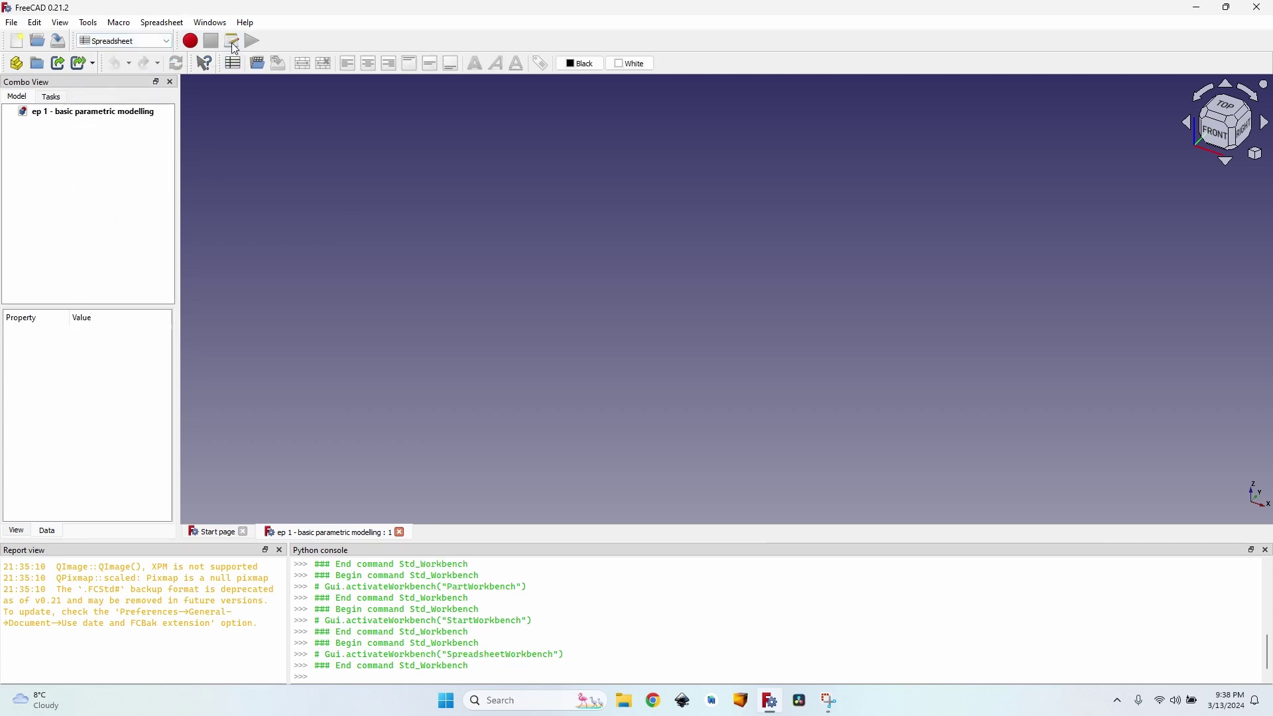
click(233, 63)
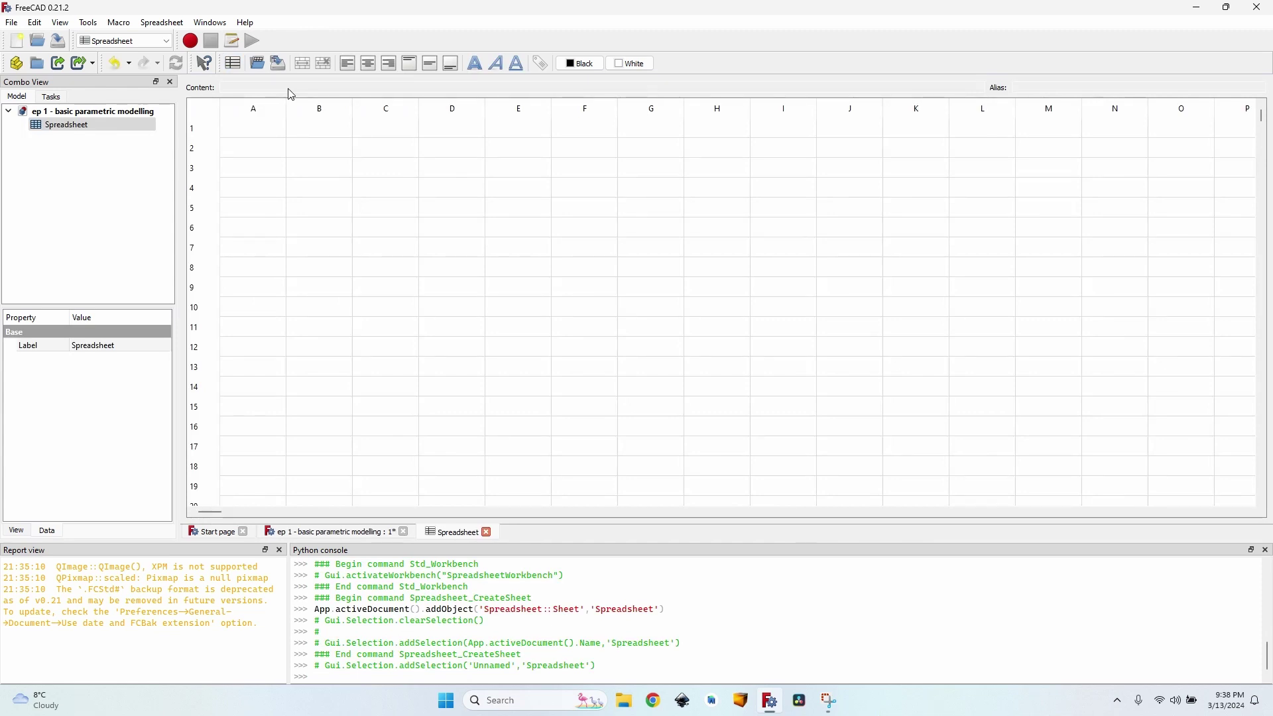
drag(242, 133, 1116, 448)
click(458, 305)
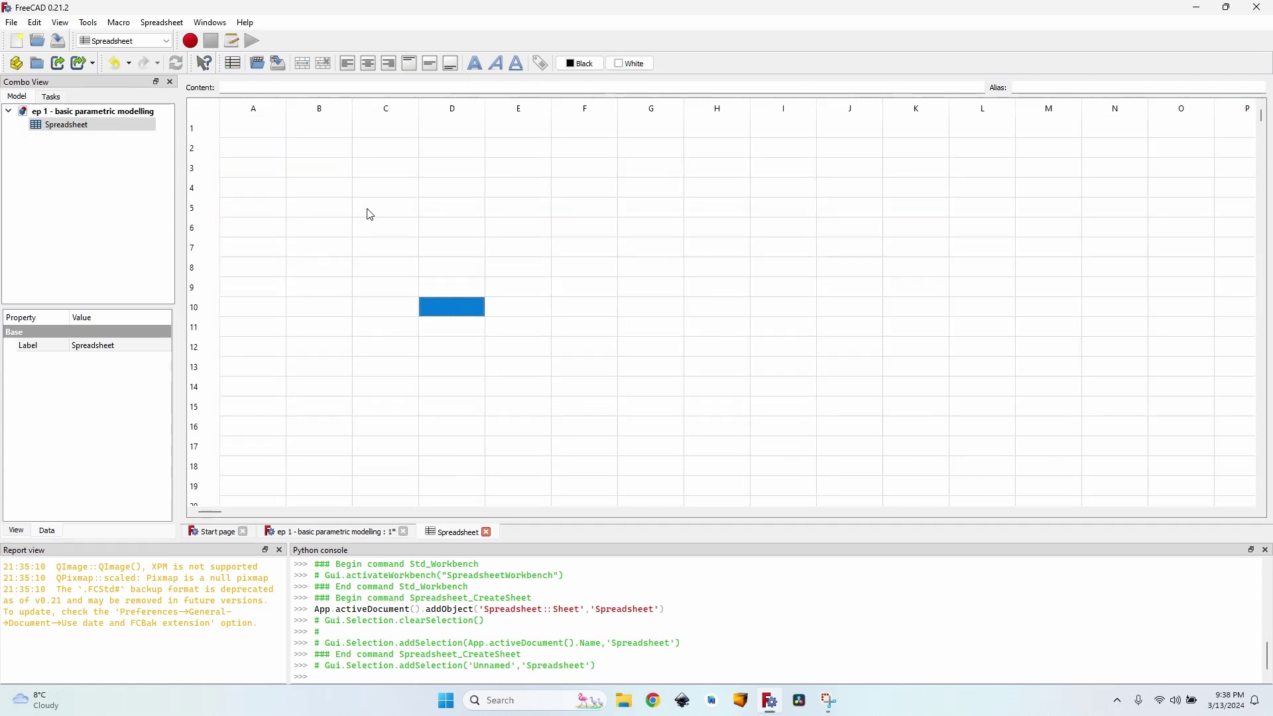
- Enter the labels Width, Length and Height in cells C5 to C7
click(369, 213)
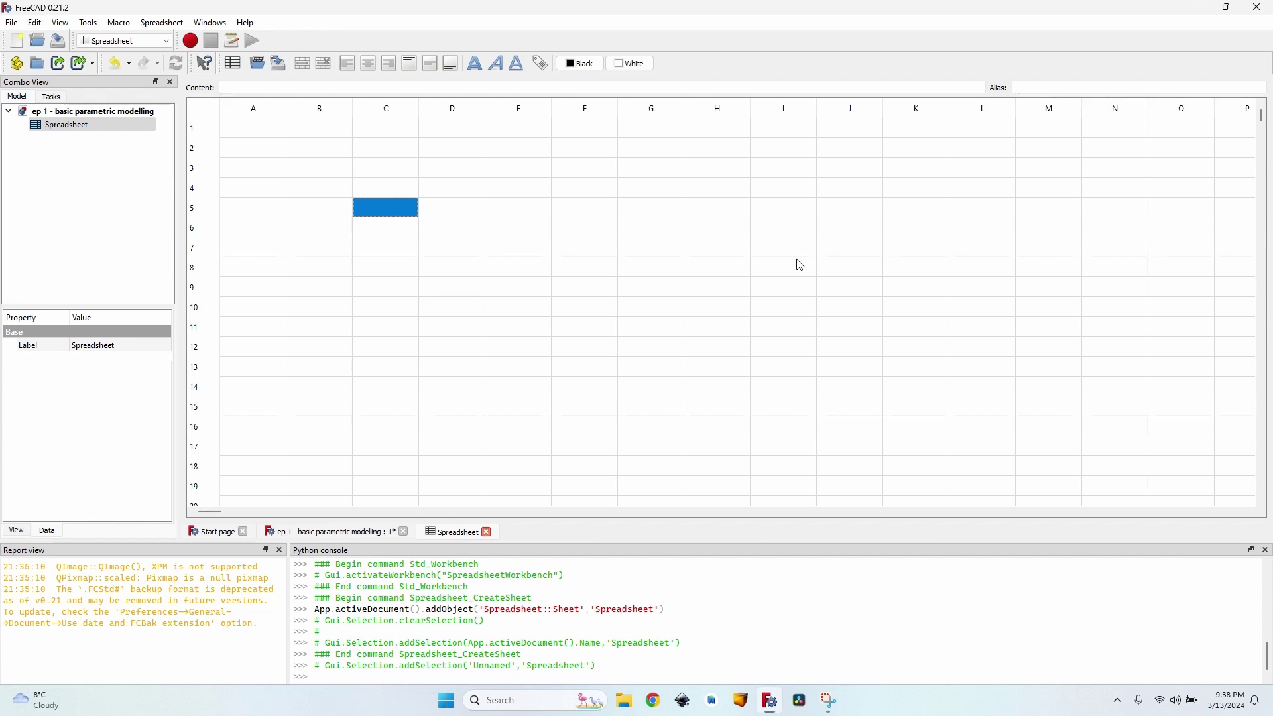
text(Width)
key(Return)
text(Length)
key(Return)
text(Heigh)
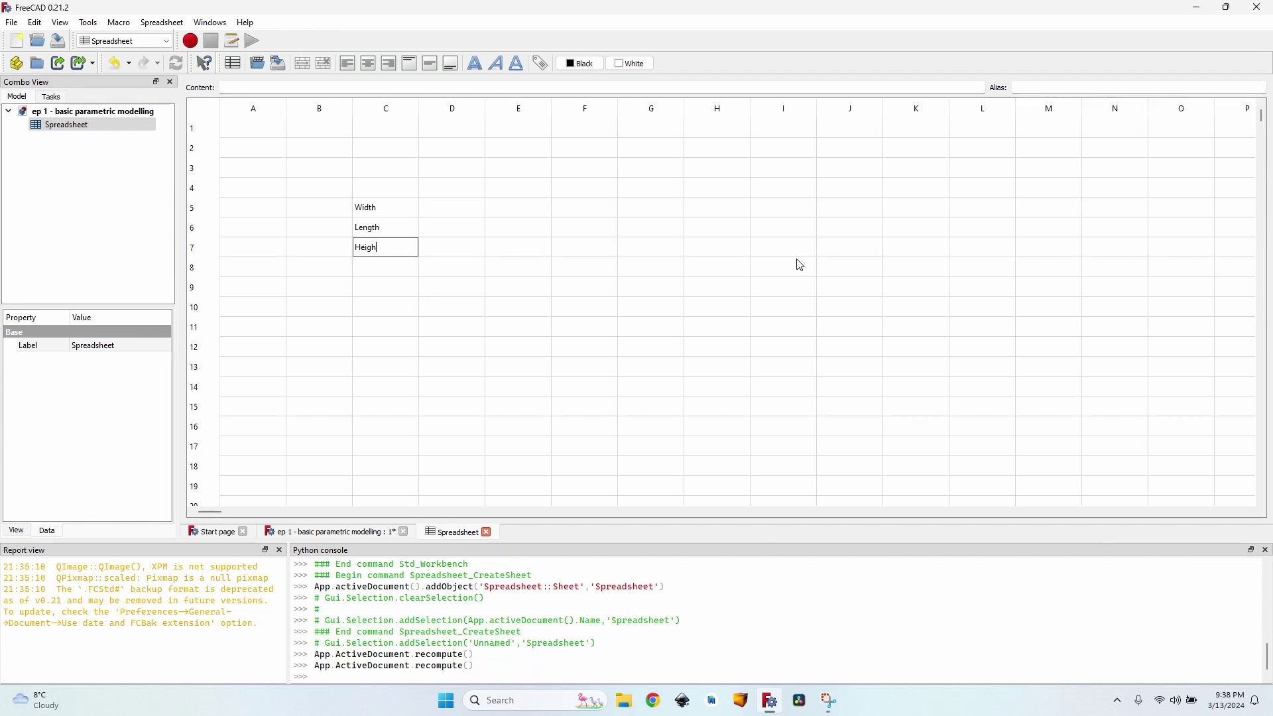
text(t)
- Enter the values 200, 500 and 20 in cells D5 to D7
click(454, 208)
text(2)
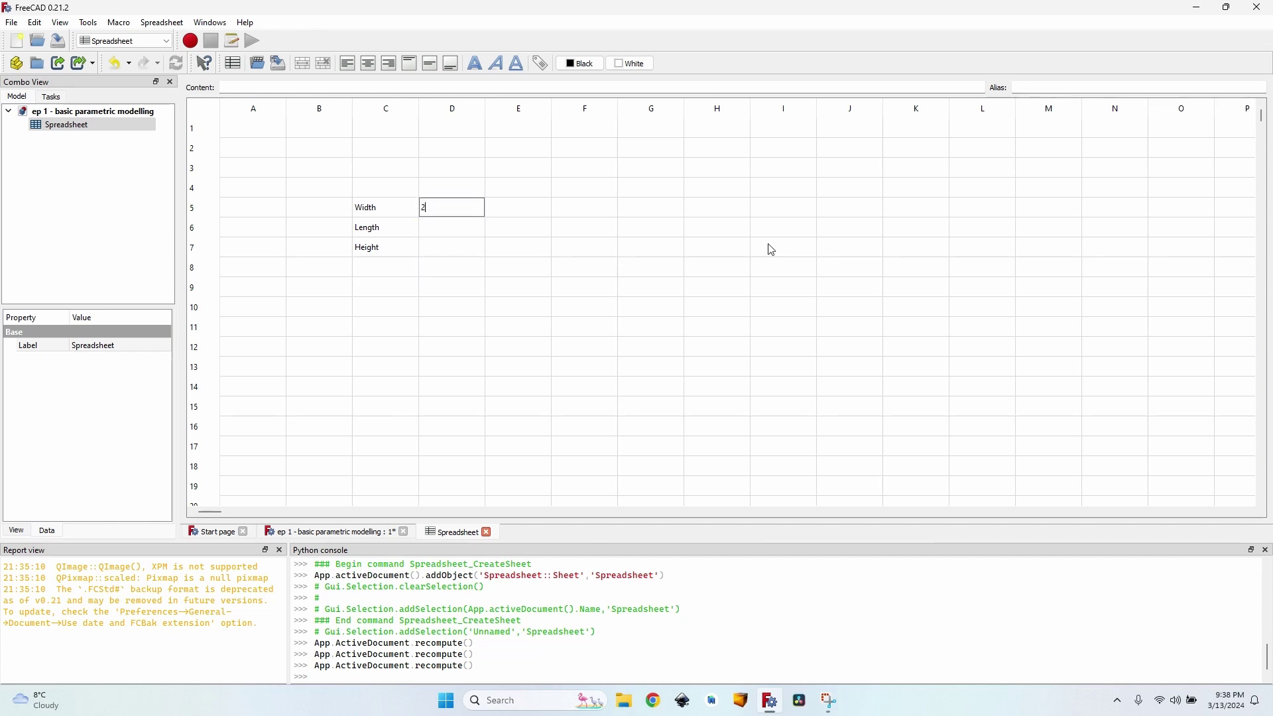
text(00)
key(Return)
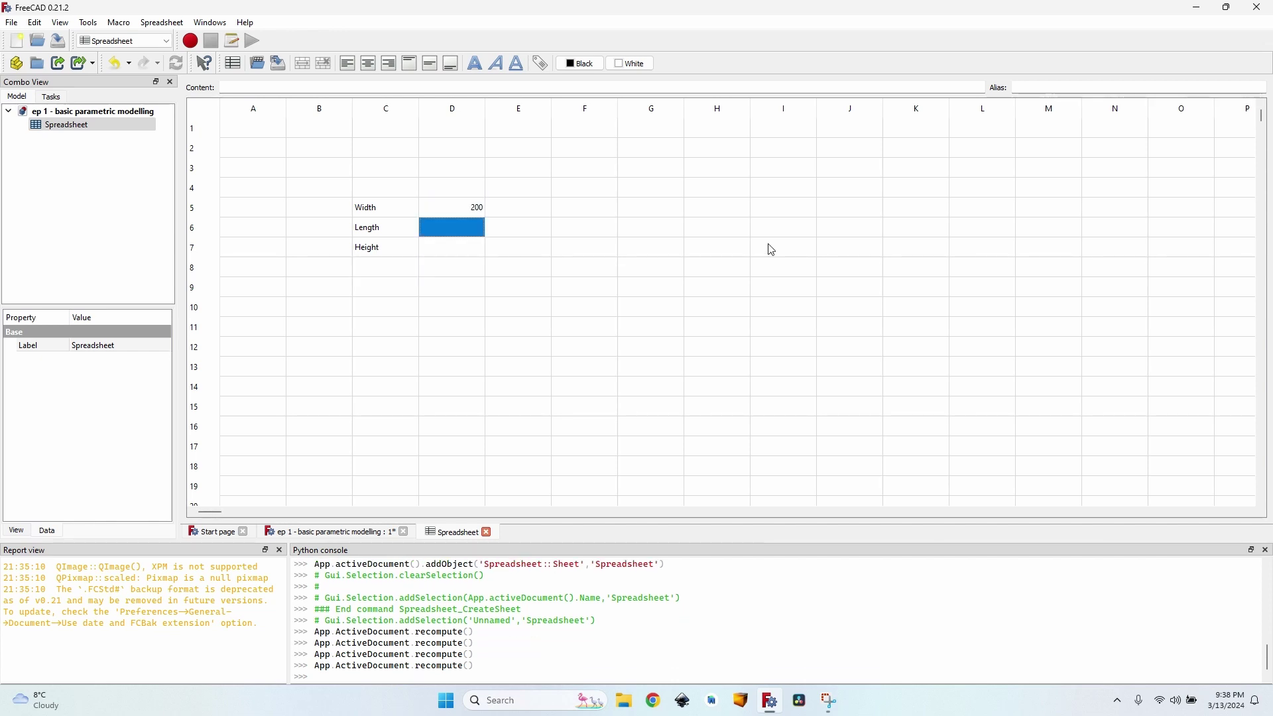
text(500)
key(Return)
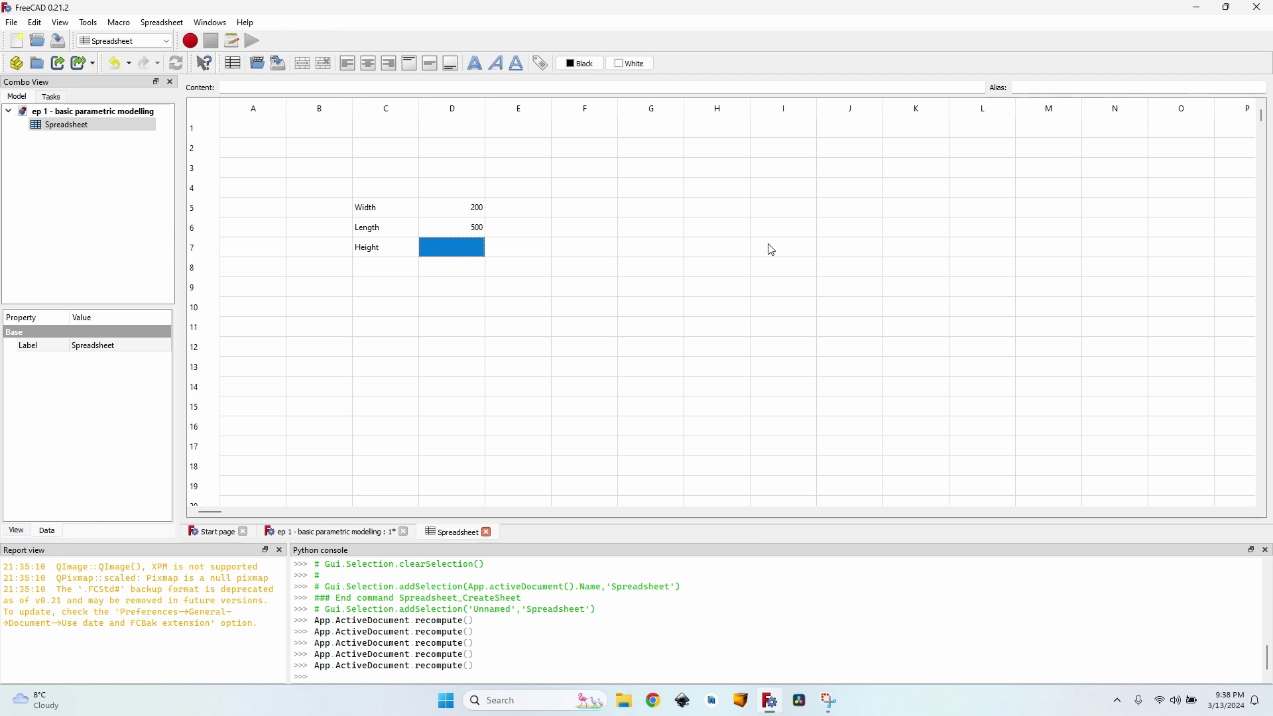
text(20)
key(Return)
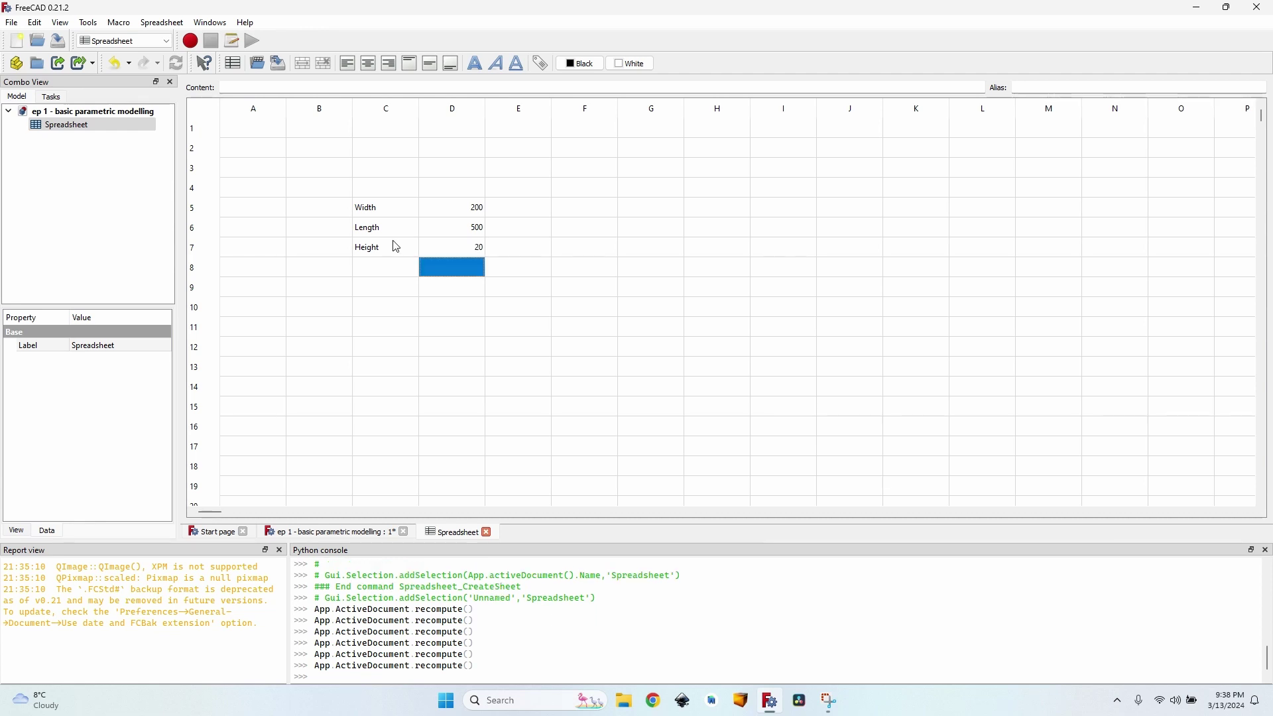
- In Part Design, create a new body and start a sketch on the XY plane
click(349, 536)
click(126, 41)
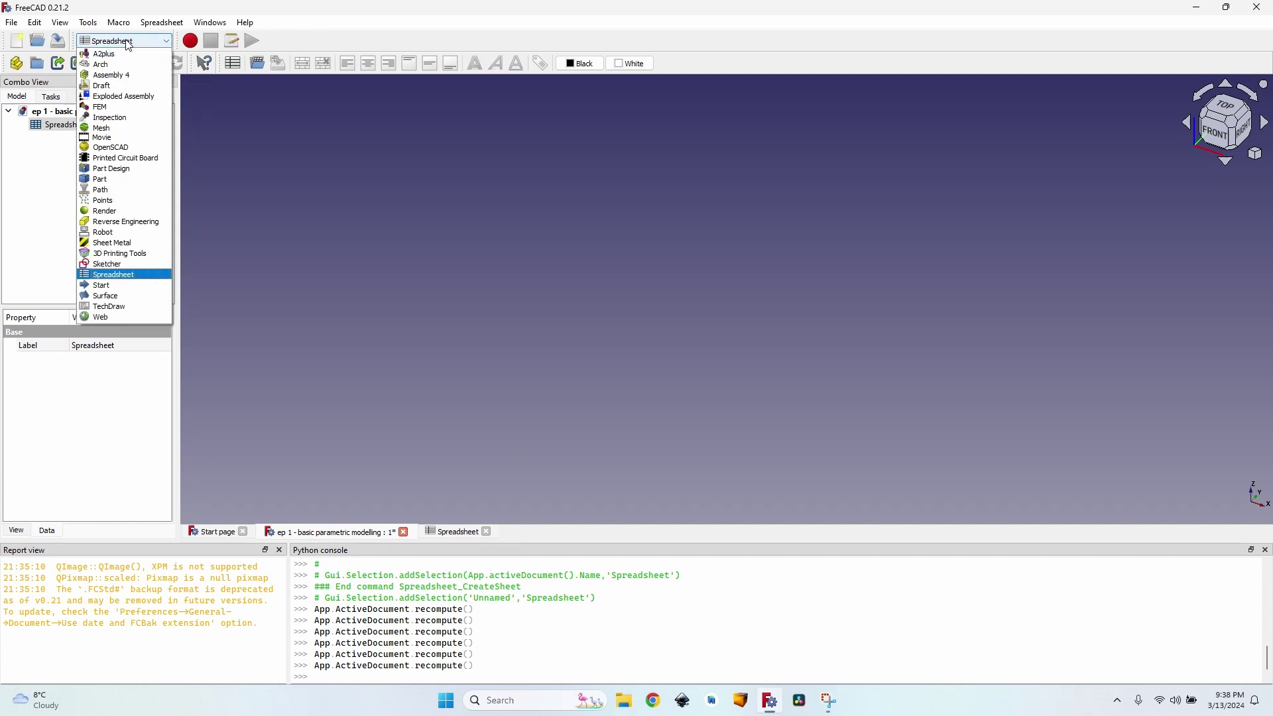
click(129, 170)
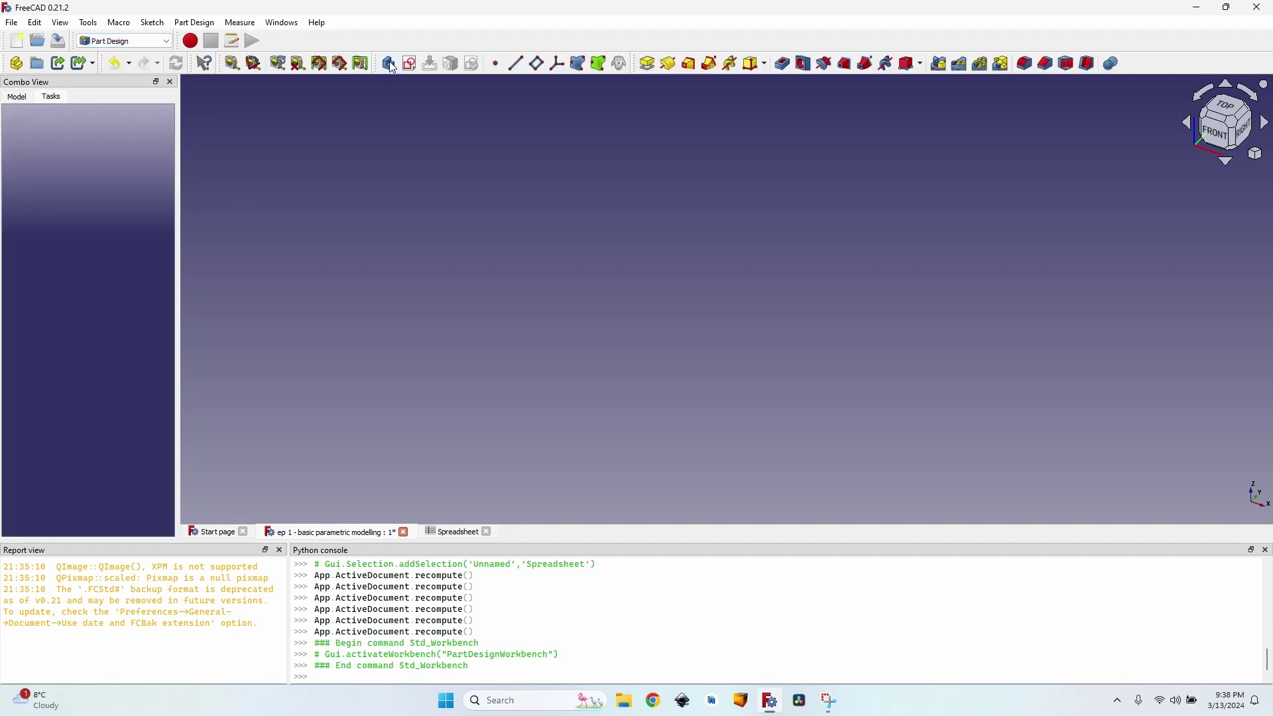
click(389, 63)
click(42, 138)
click(410, 63)
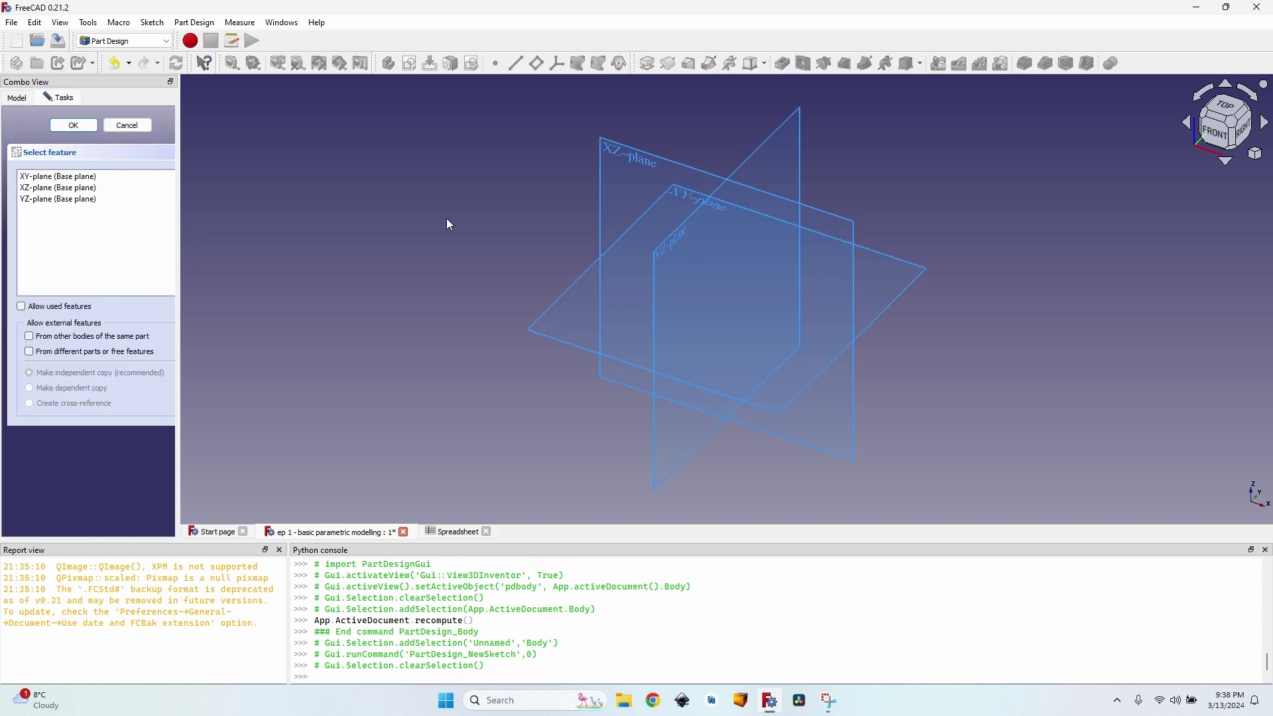
click(550, 300)
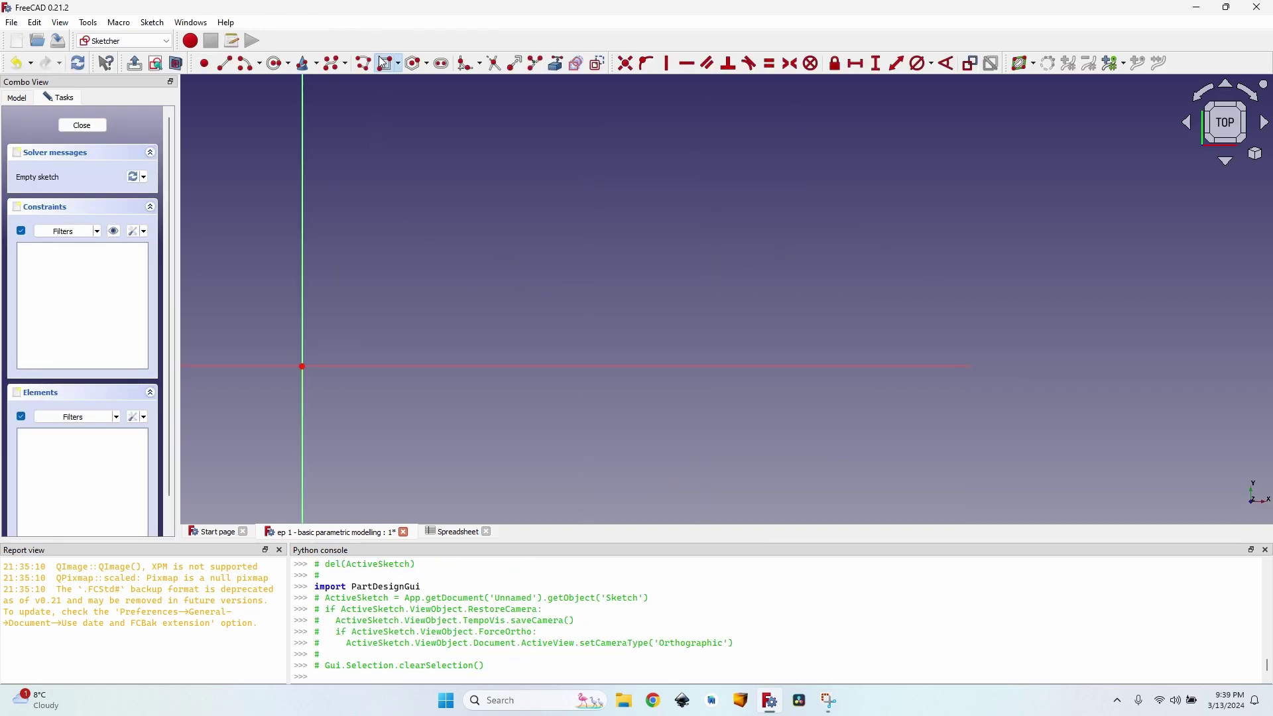
- Draw a rectangle from the origin up and to the right, then select its bottom edge
click(388, 63)
click(304, 366)
click(792, 137)
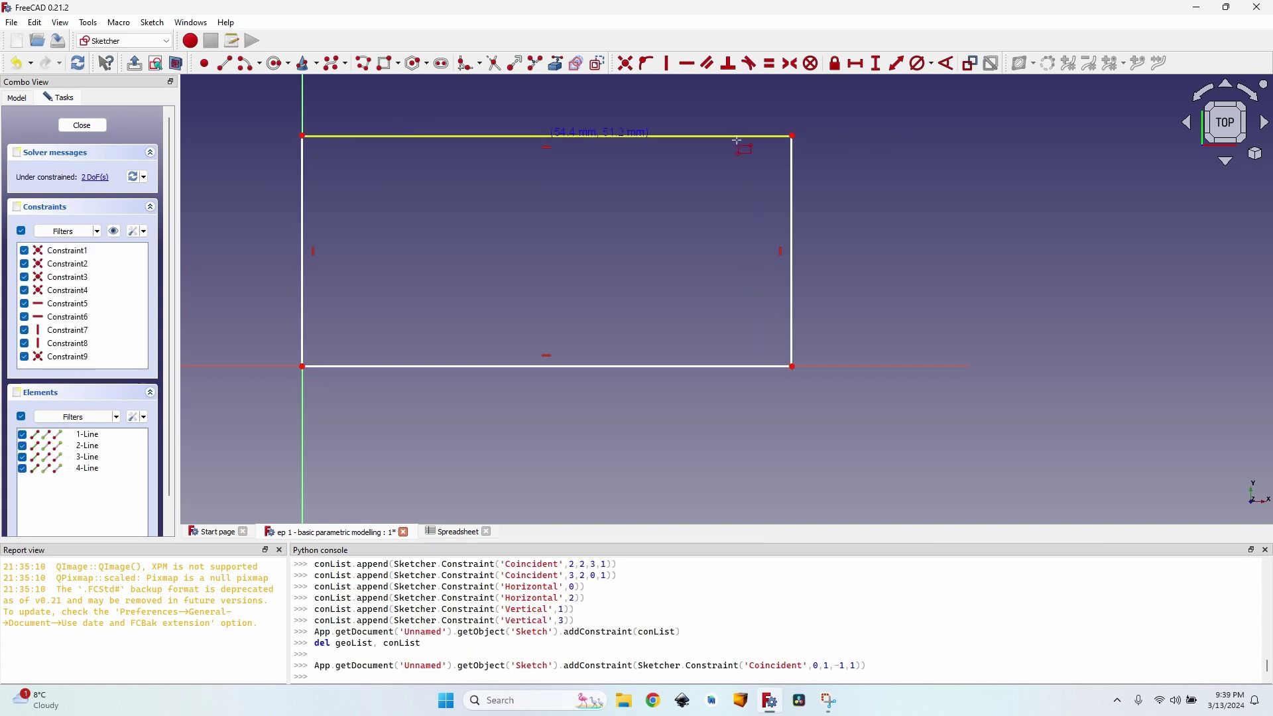
right_click(620, 297)
click(579, 367)
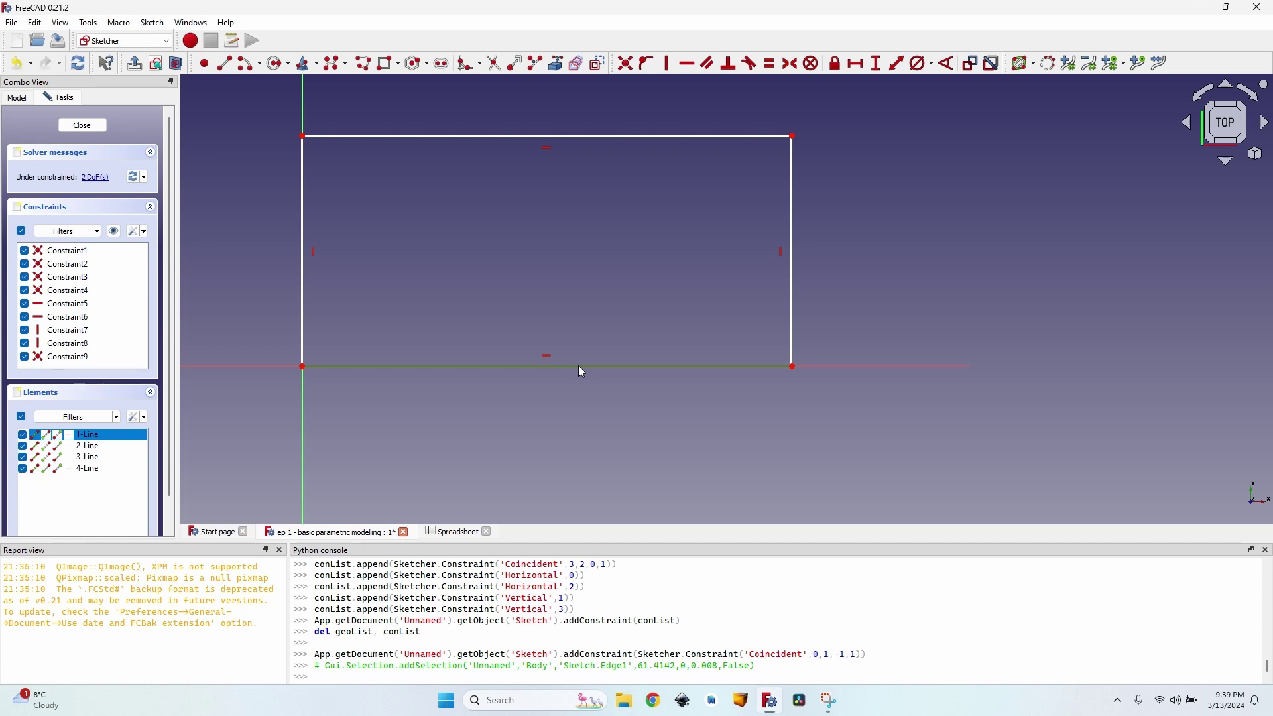
- Bind the bottom edge's horizontal length to Spreadsheet.C5, then show the spreadsheet again
key(l)
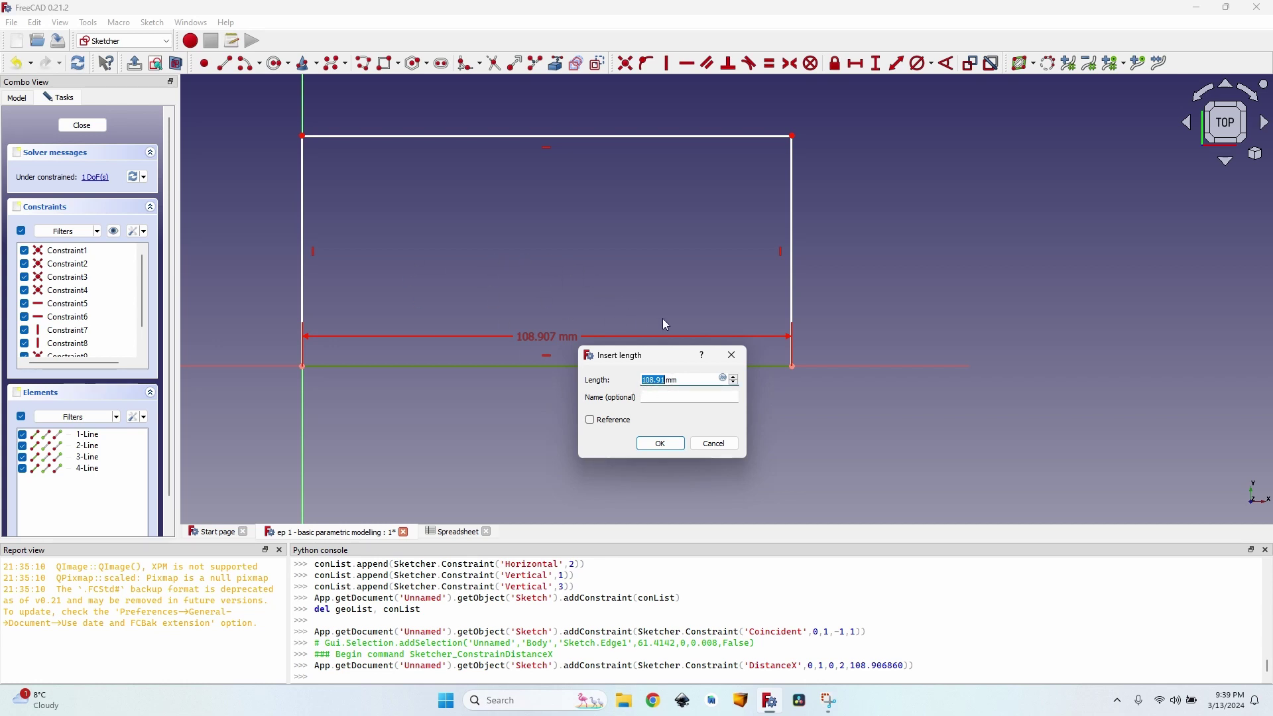
click(724, 379)
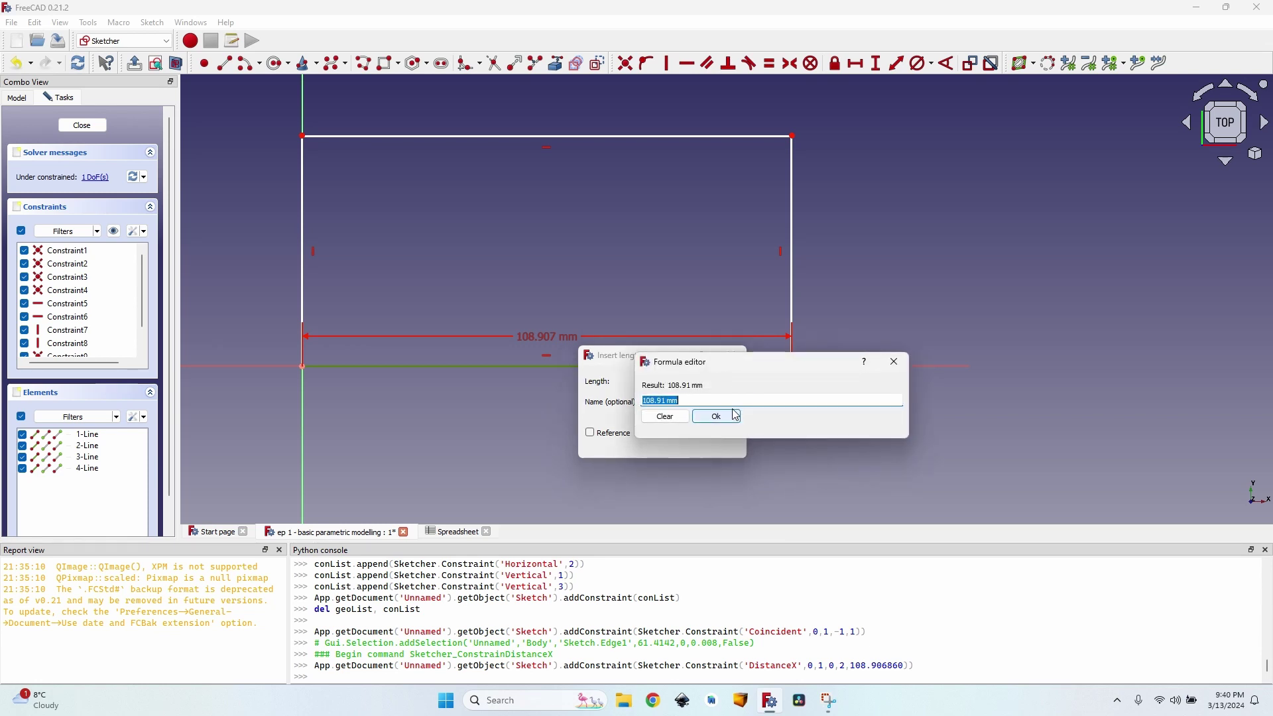
text(S)
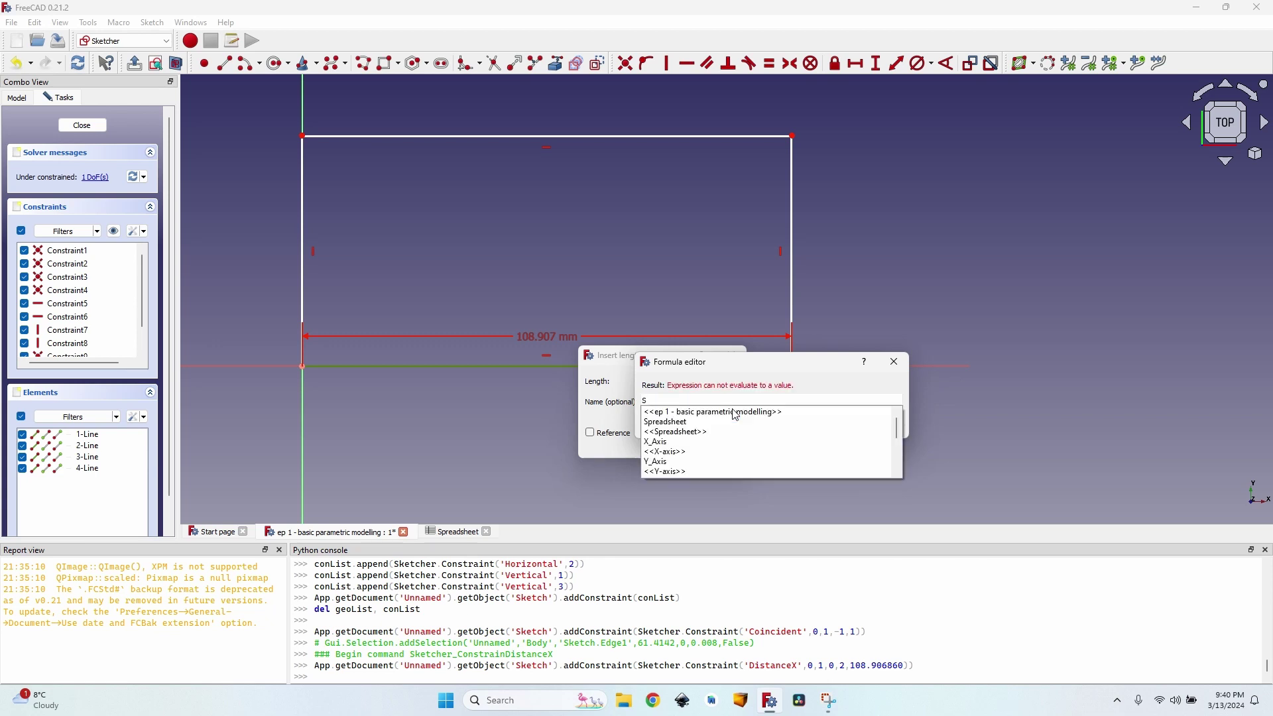
text(pre)
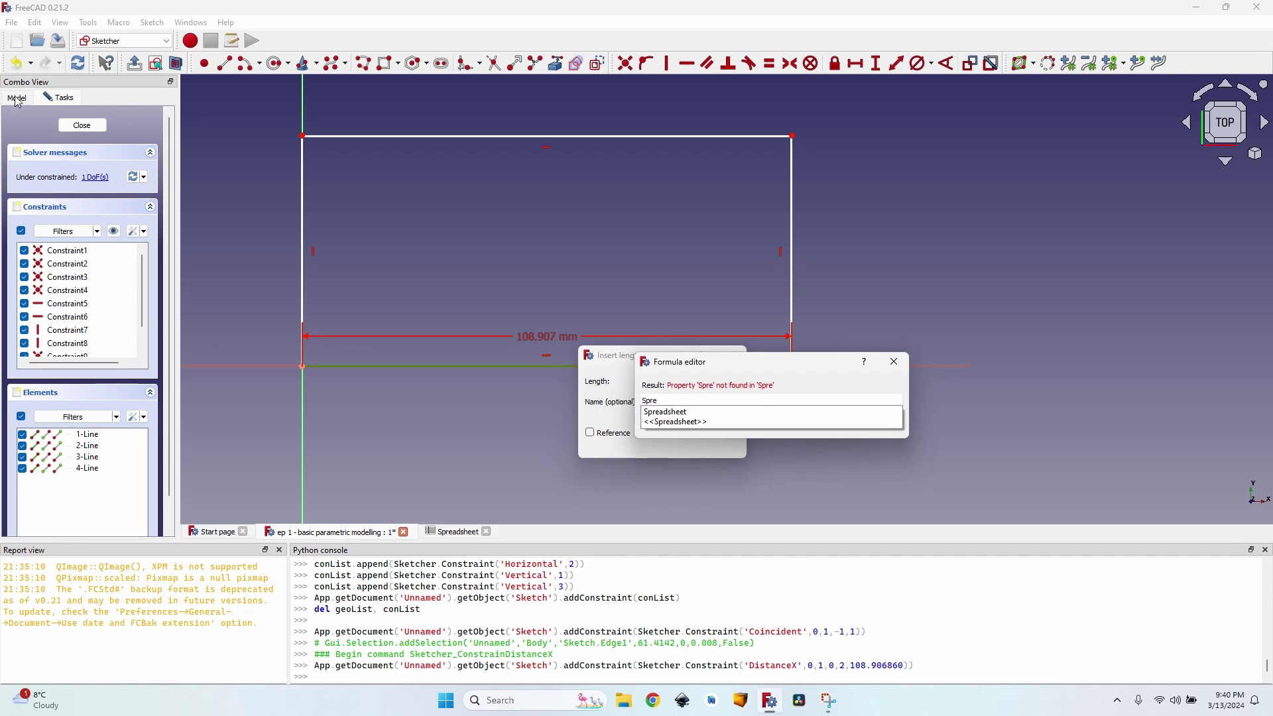
click(683, 412)
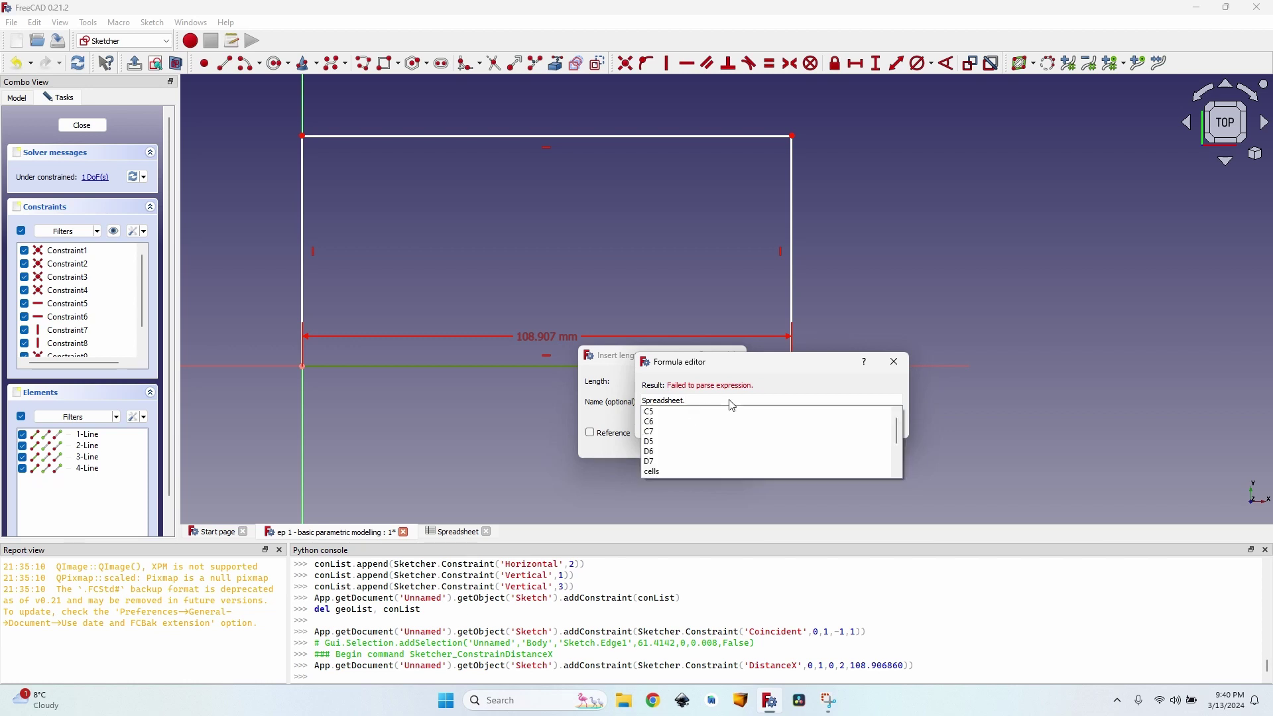
click(665, 416)
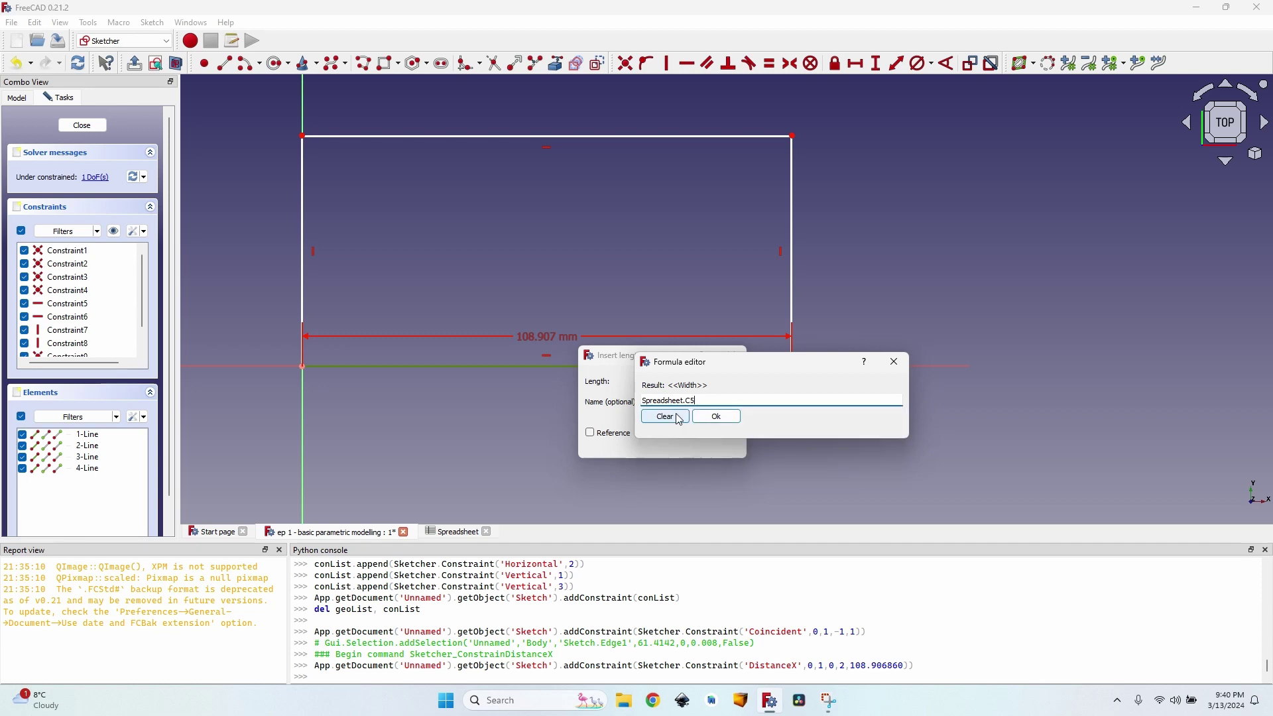
click(719, 418)
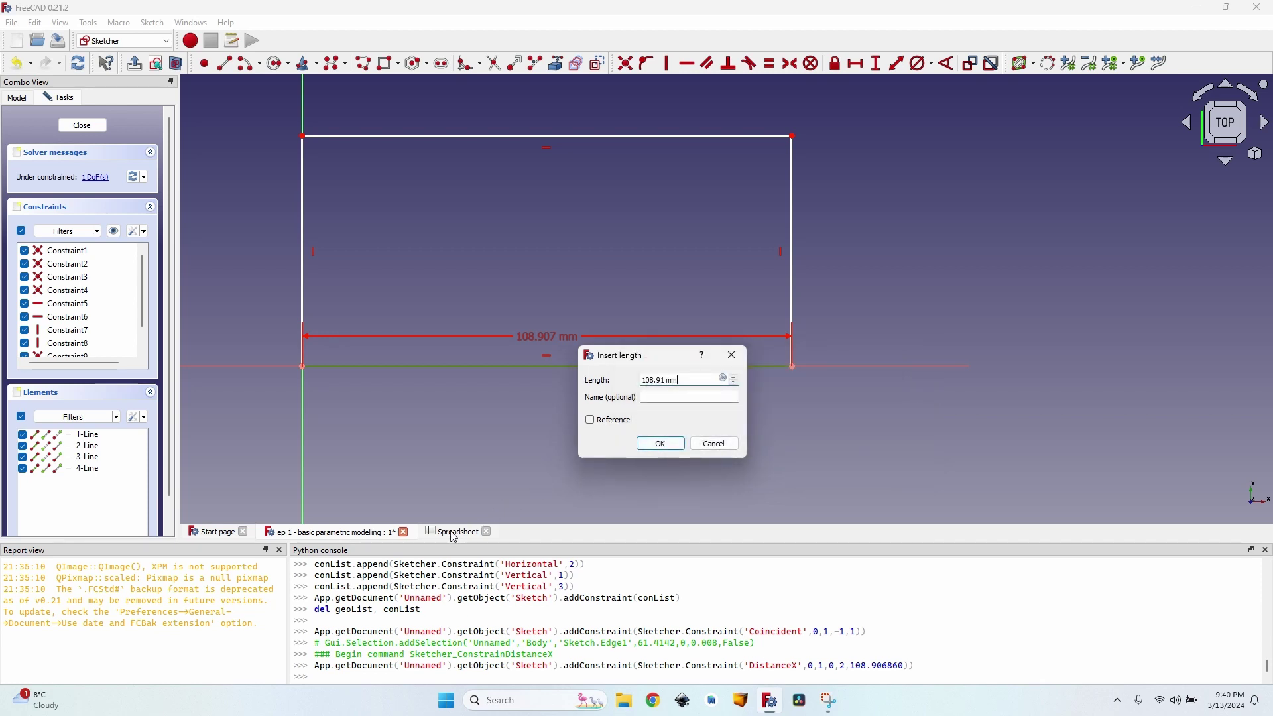
click(661, 444)
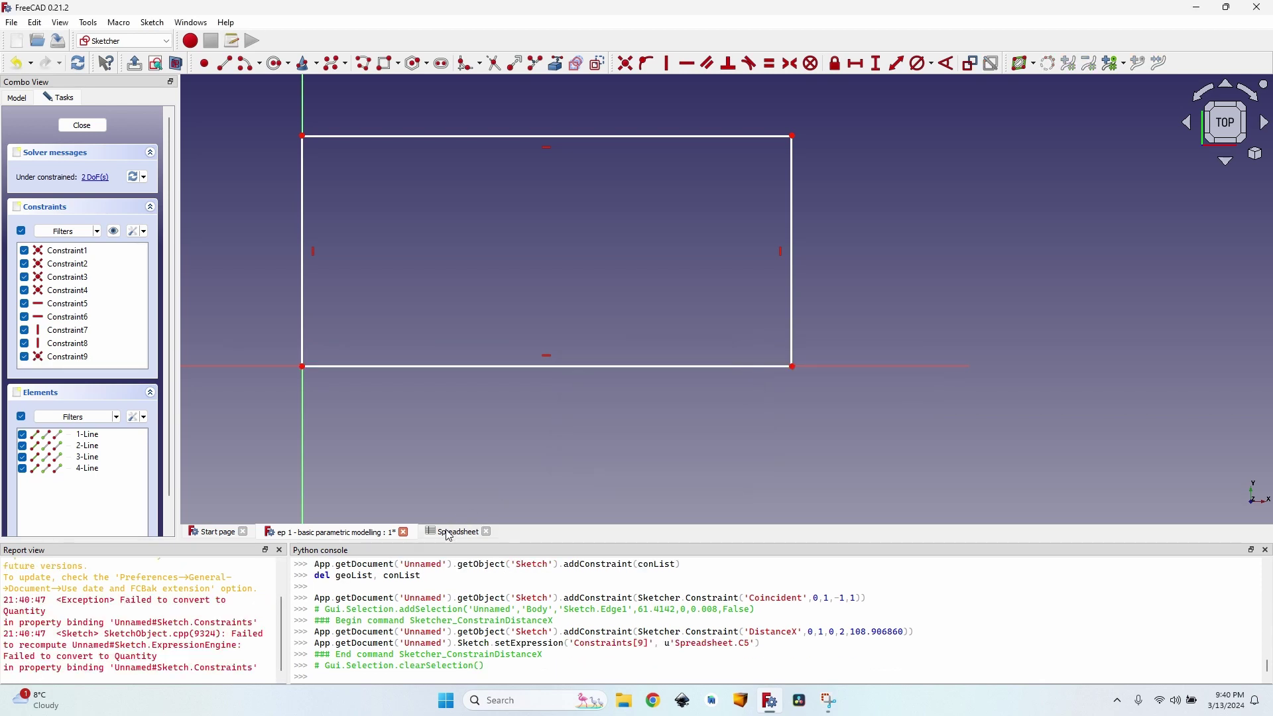
click(460, 534)
- Check the Length value in cell D6, then return to the sketch and select the bottom edge
click(462, 229)
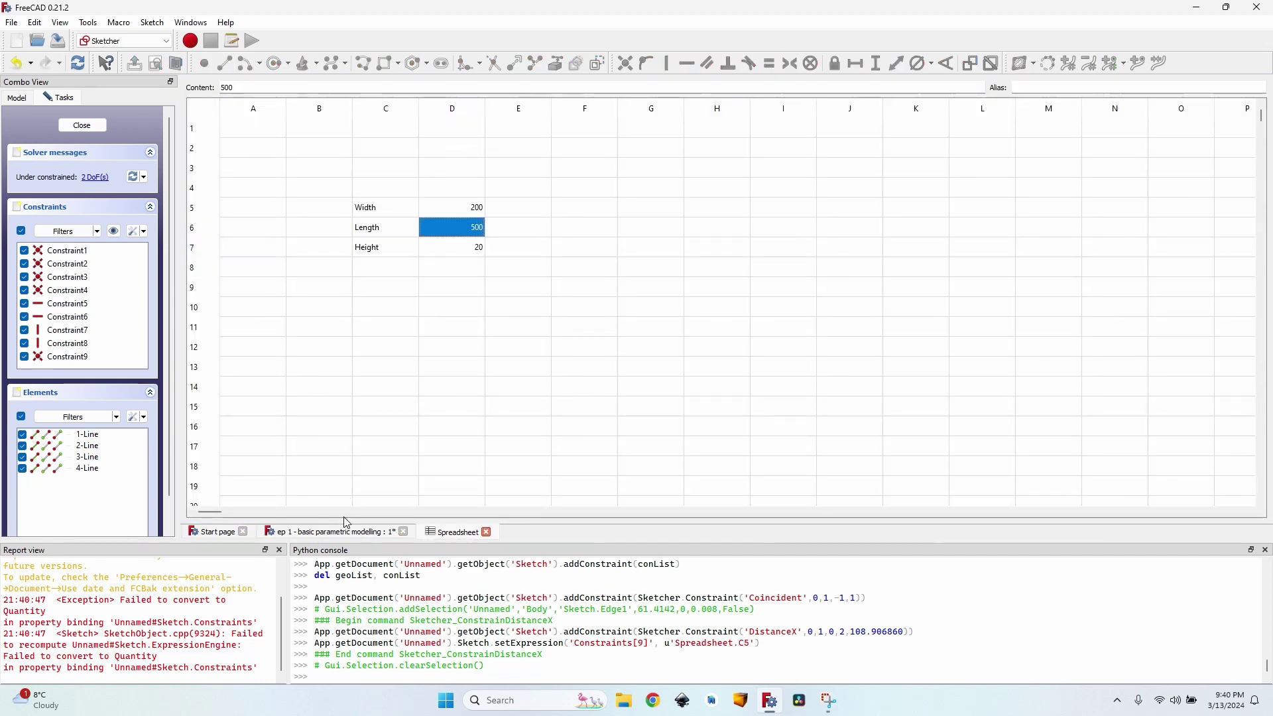
click(330, 535)
scroll(104, 320, down, 1)
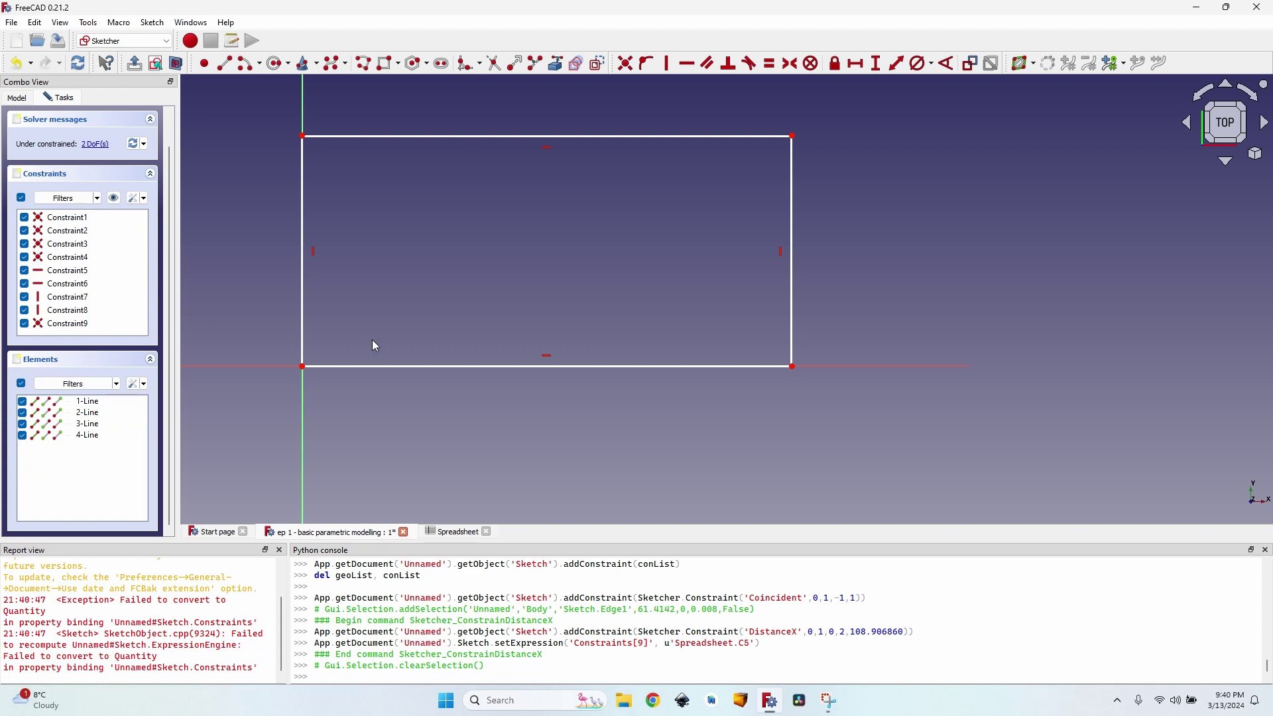
click(445, 366)
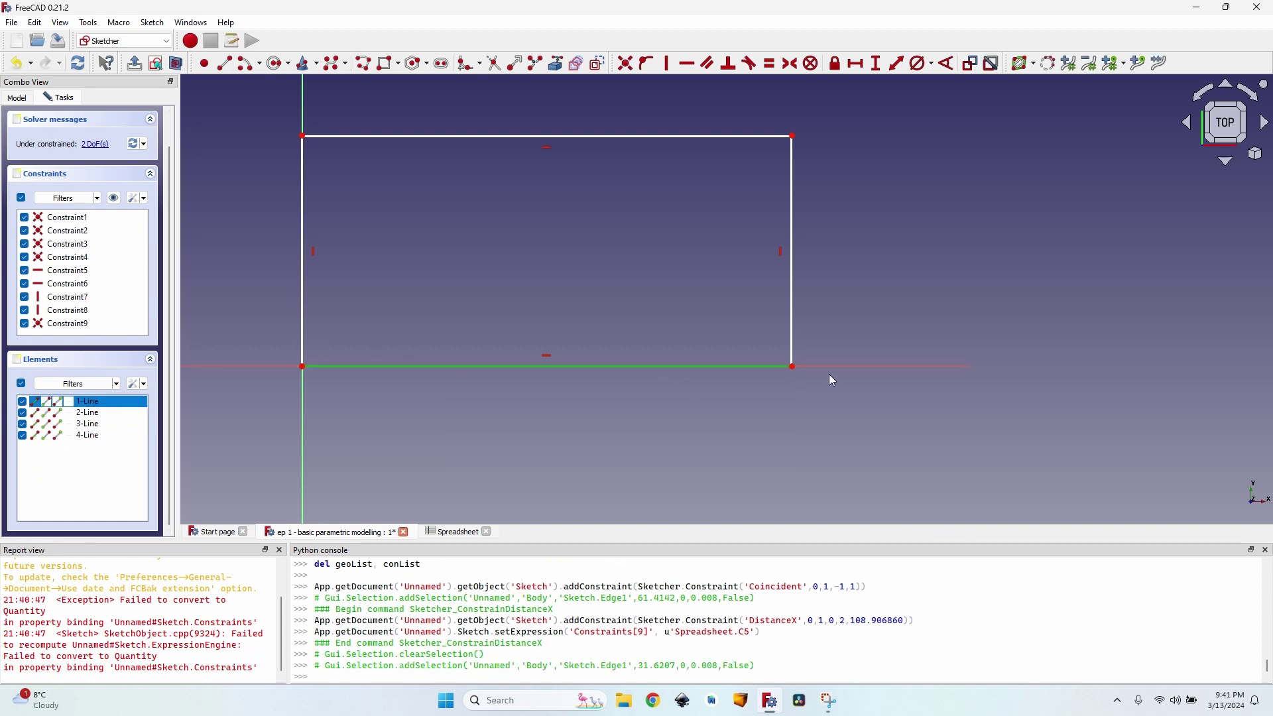
- Give the bottom edge a horizontal distance bound to Spreadsheet.D6, making it 500 mm long
key(l)
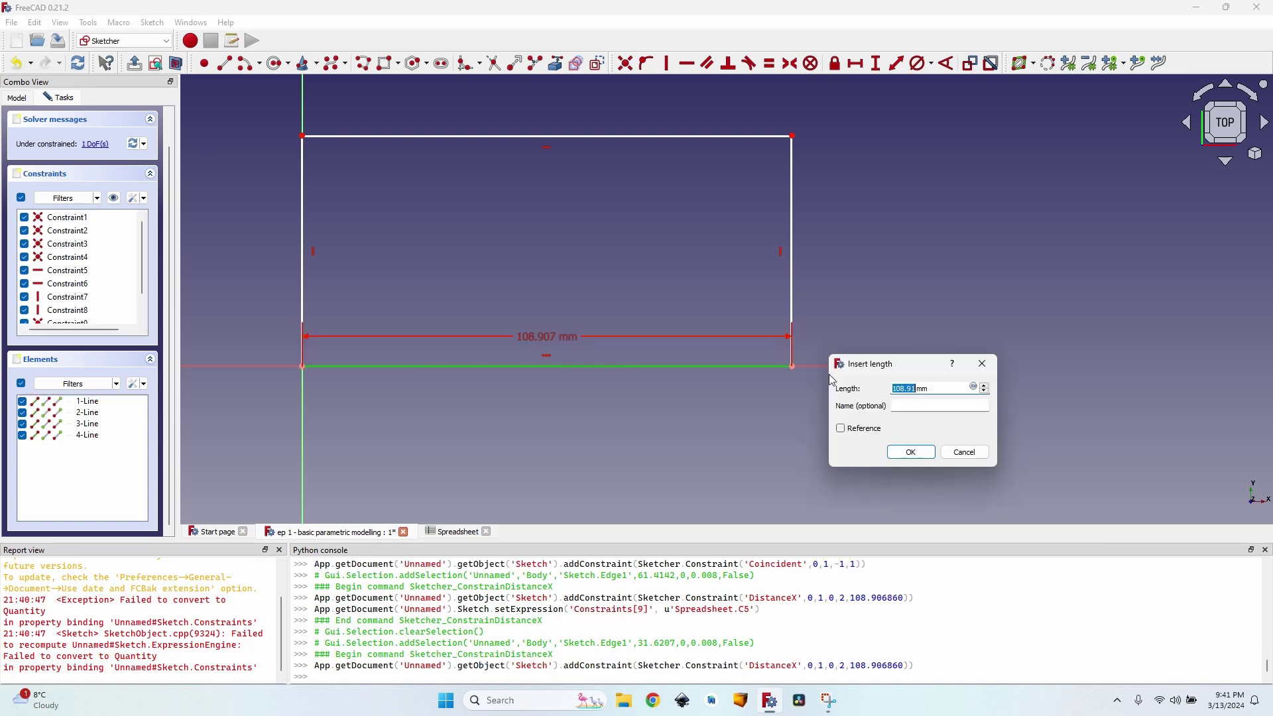
click(976, 389)
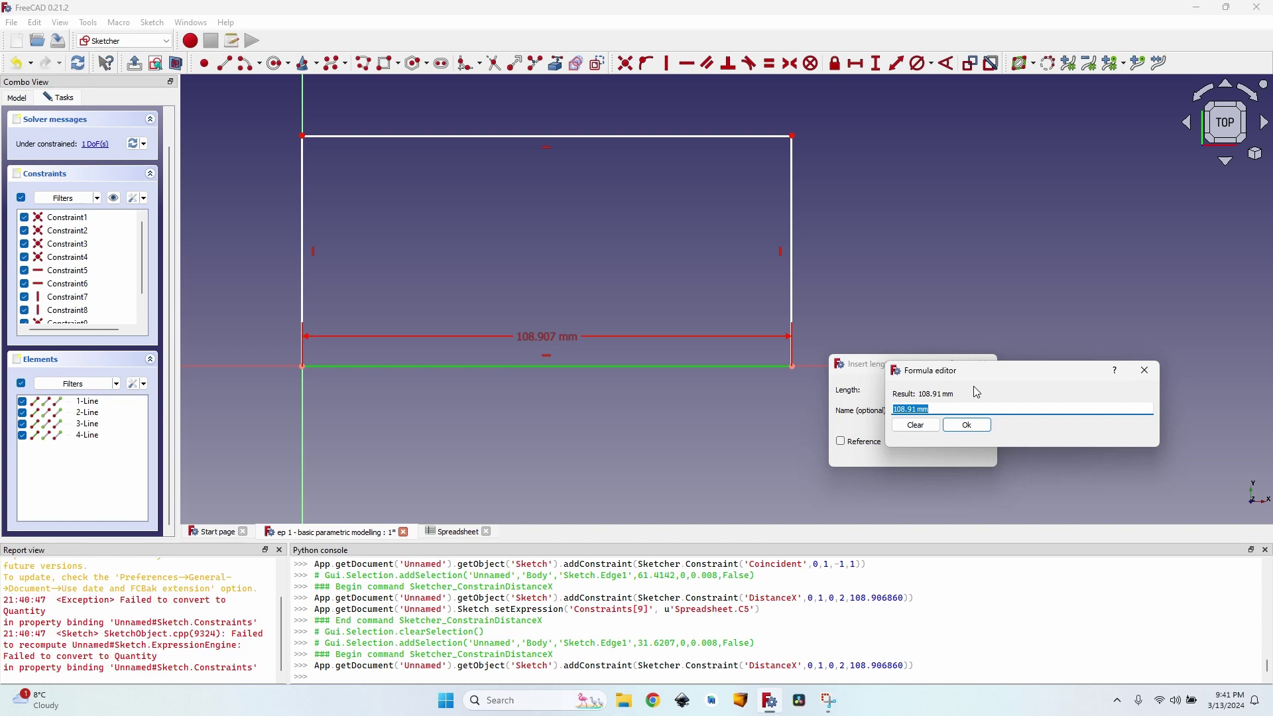
text(Sp)
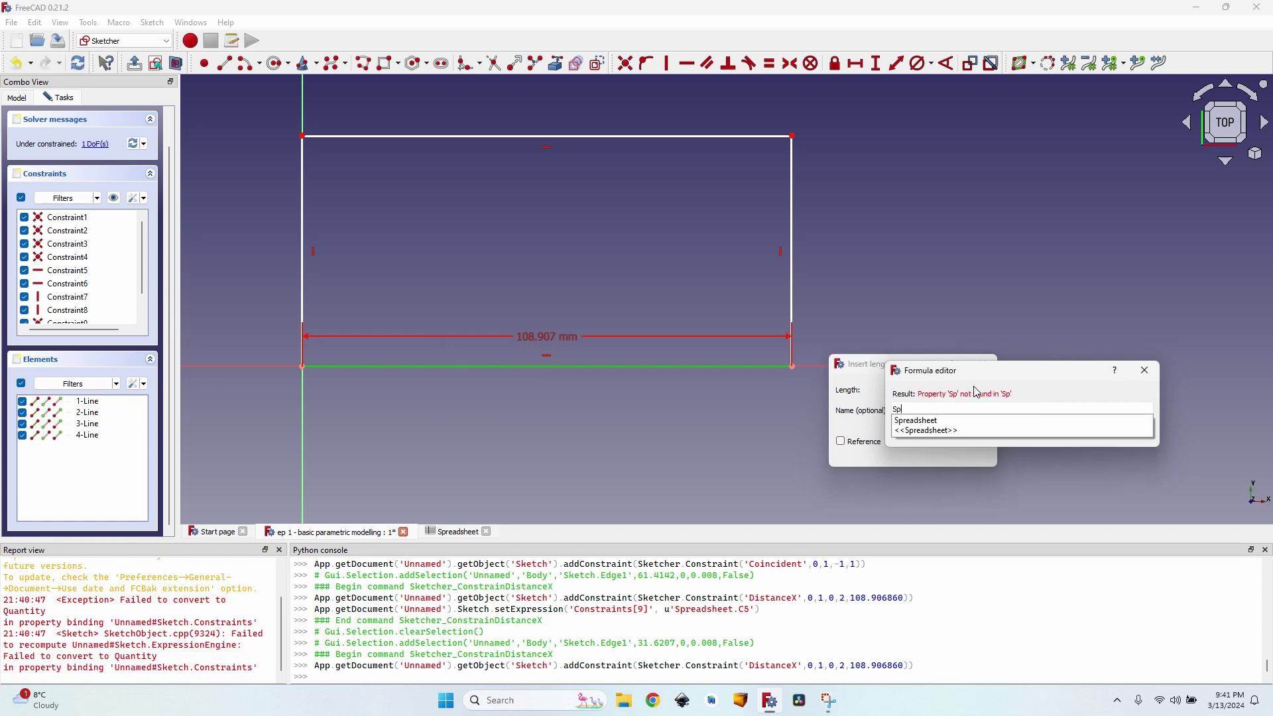
key(Down)
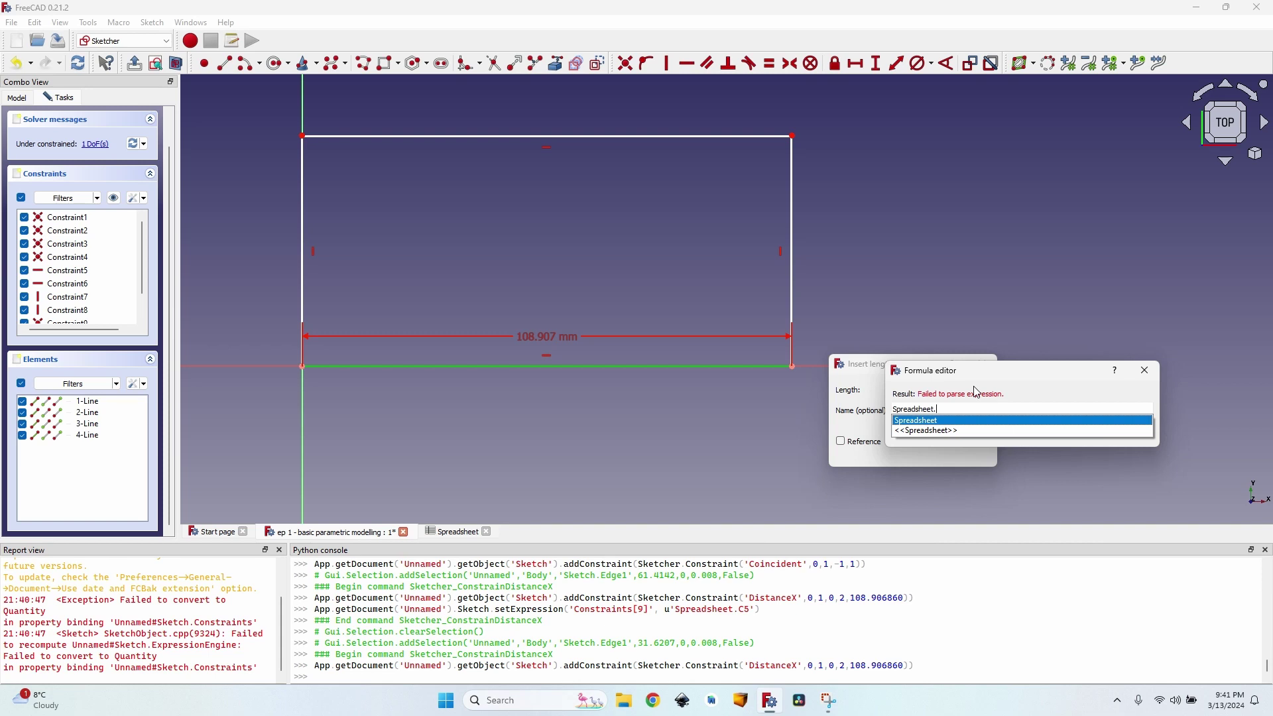
text(D6)
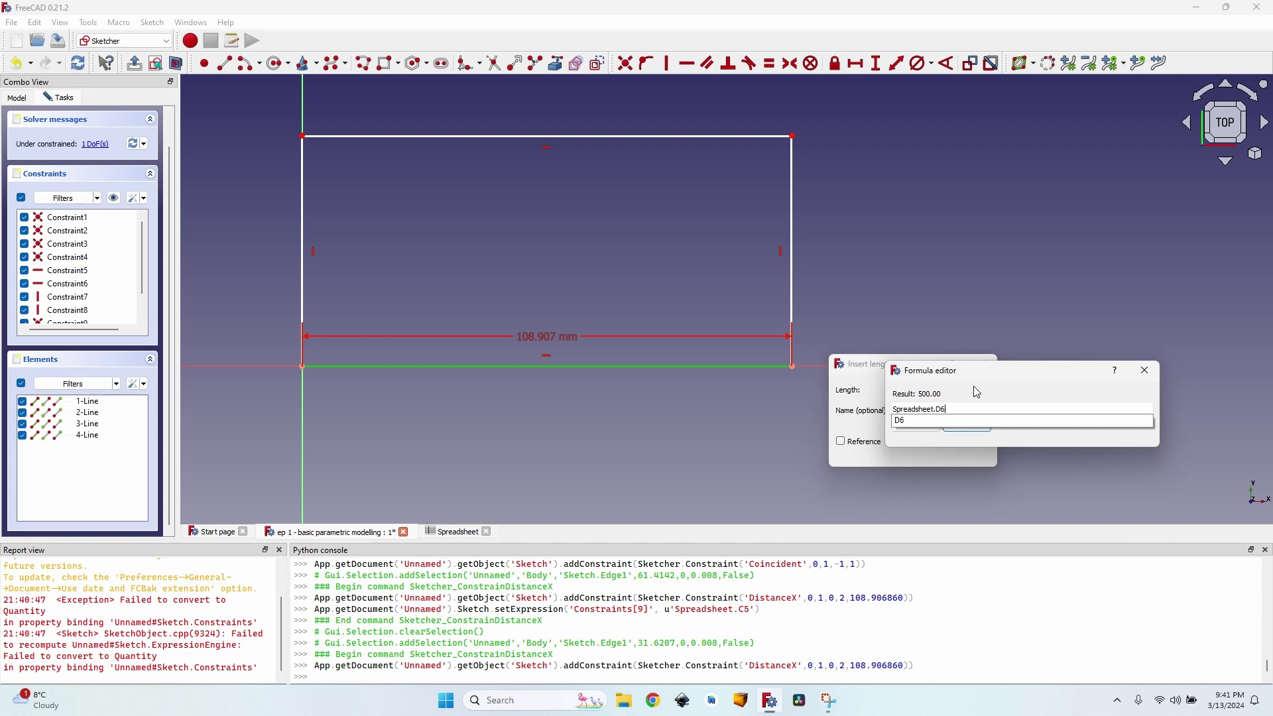
key(BackSpace)
key(BackSpace)
text(d6)
key(Down)
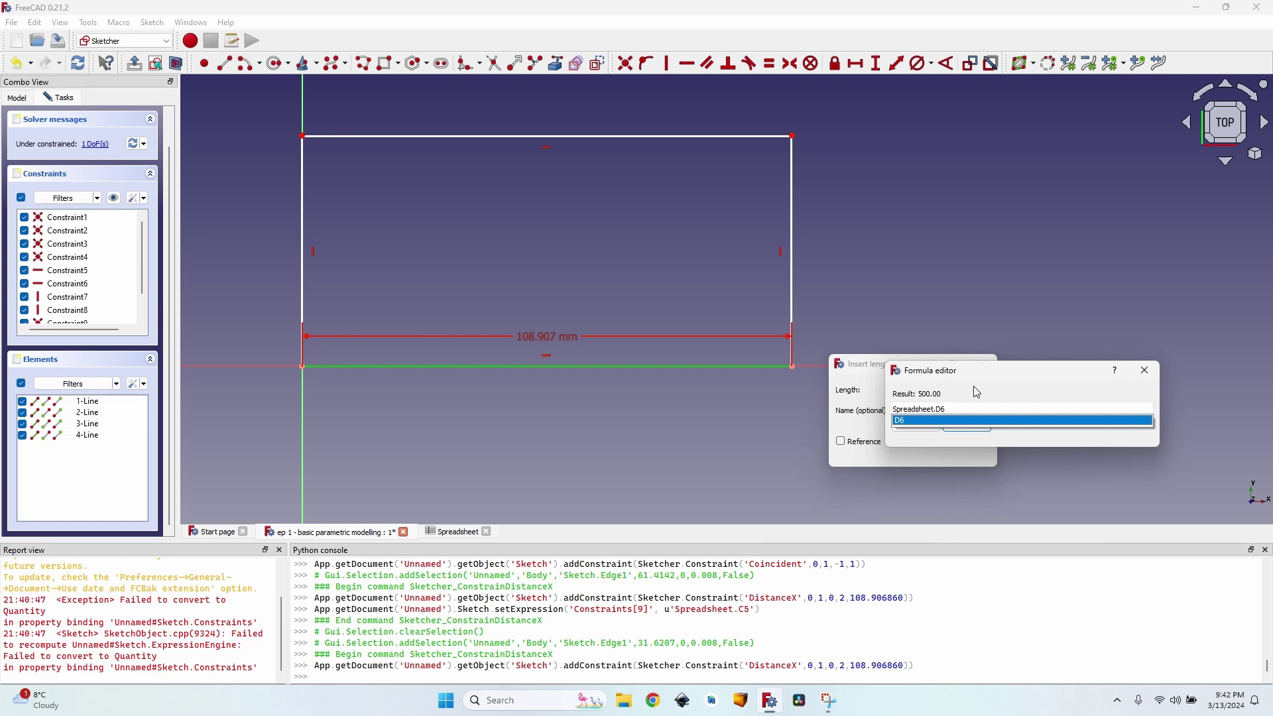
key(Return)
key(Return)
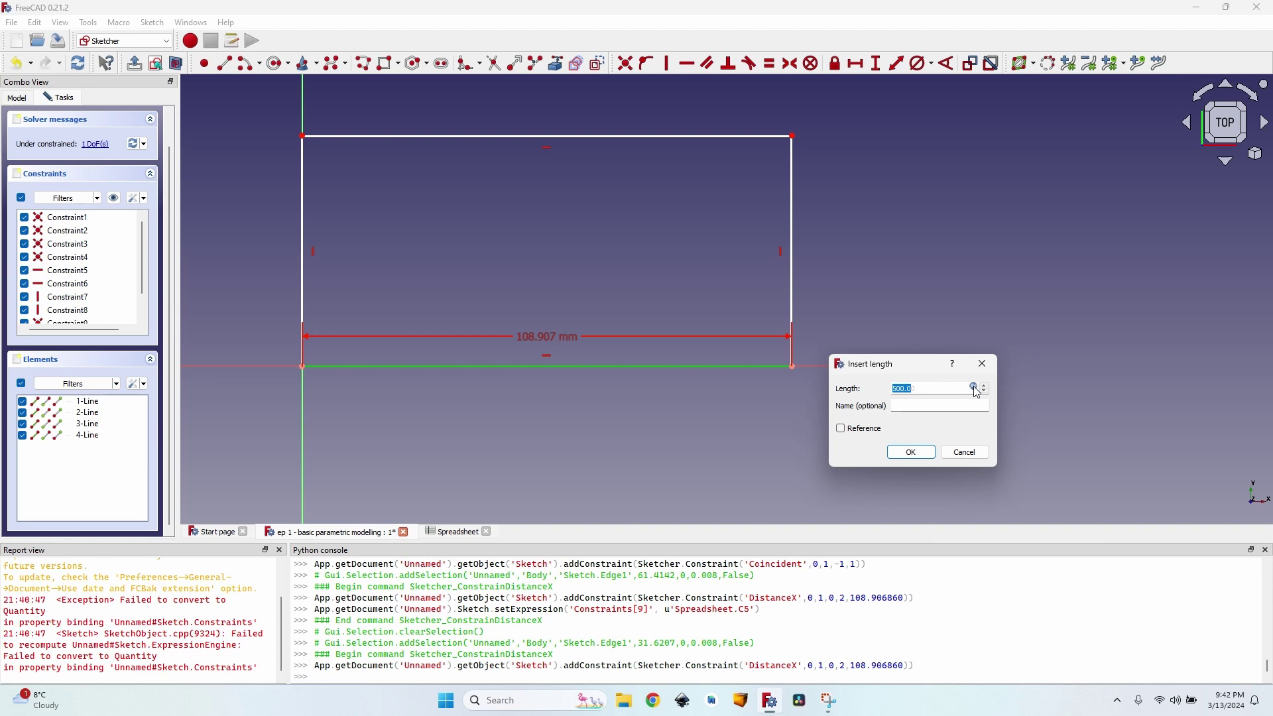
key(Return)
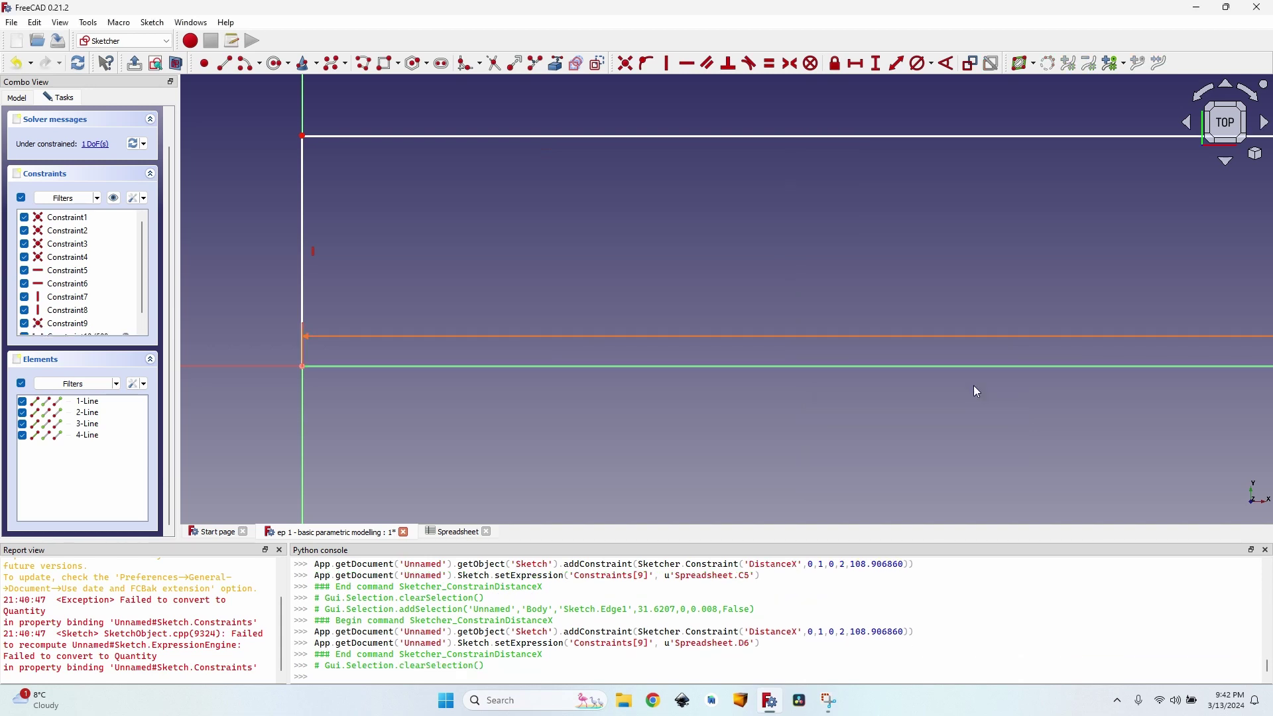
- Give the left edge a vertical distance bound to Spreadsheet.D5, making the rectangle 200 mm tall
click(305, 233)
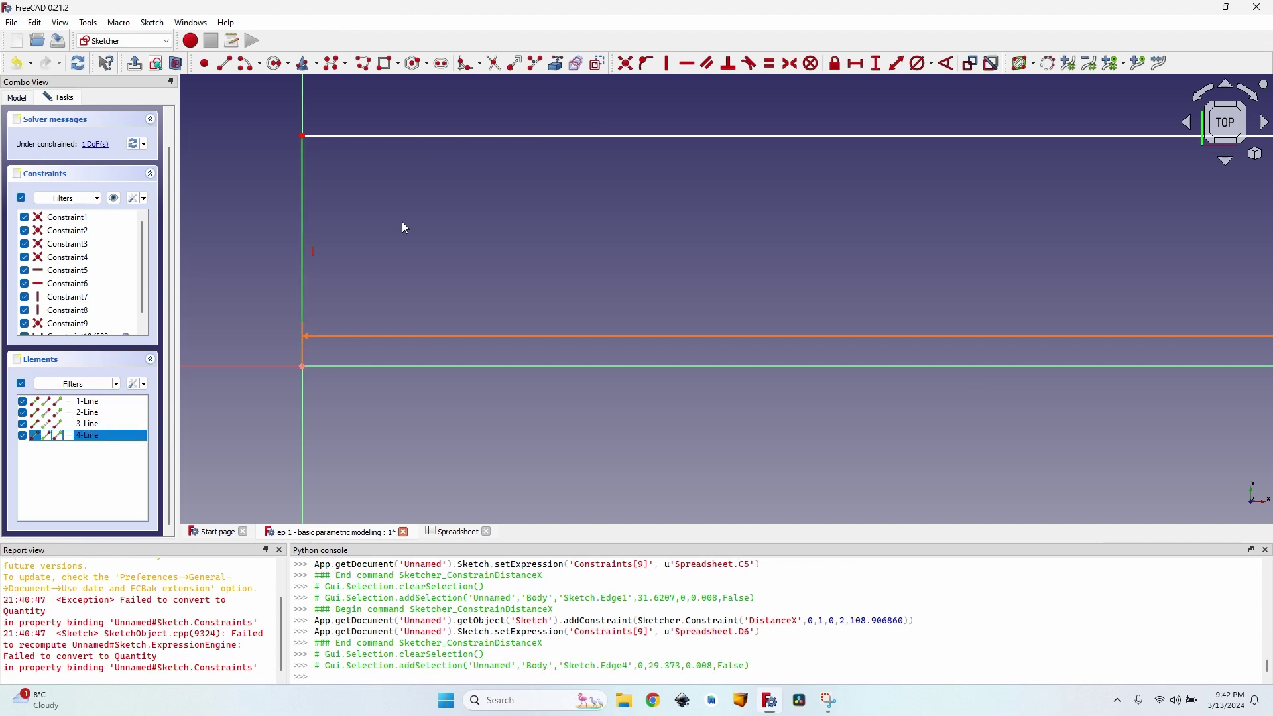
key(i)
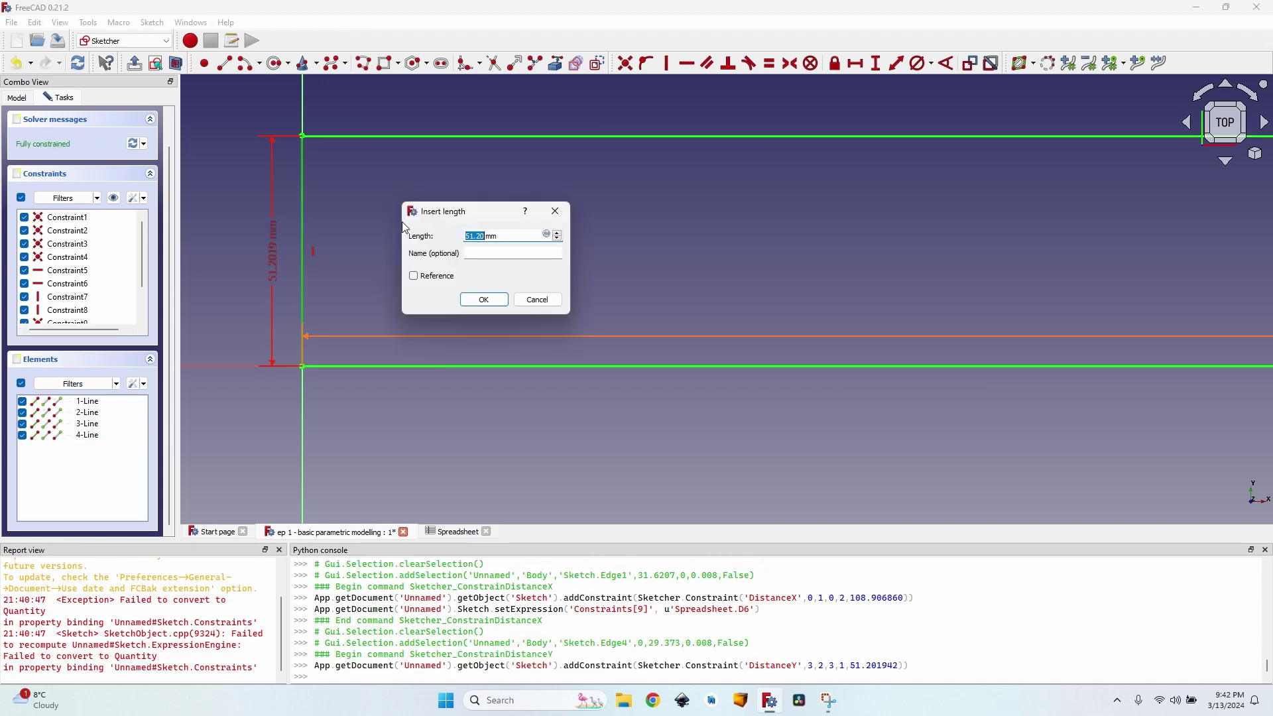
key(equal)
text(S)
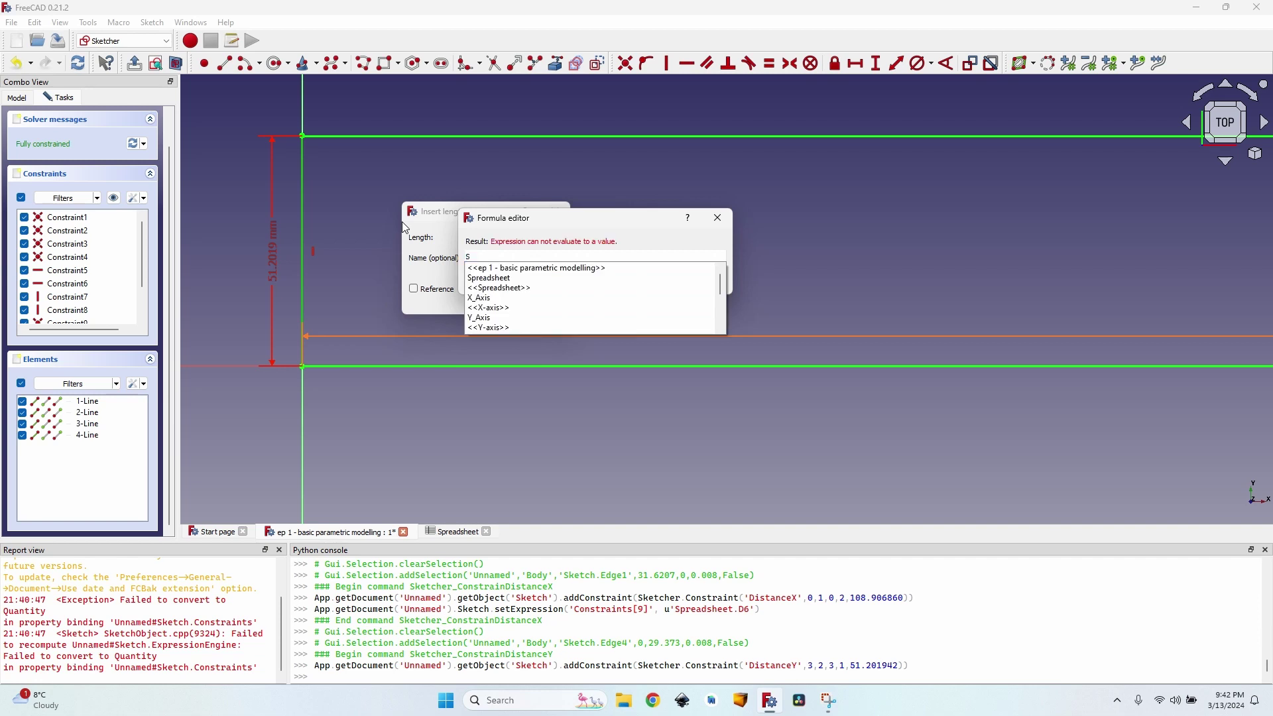
text(p)
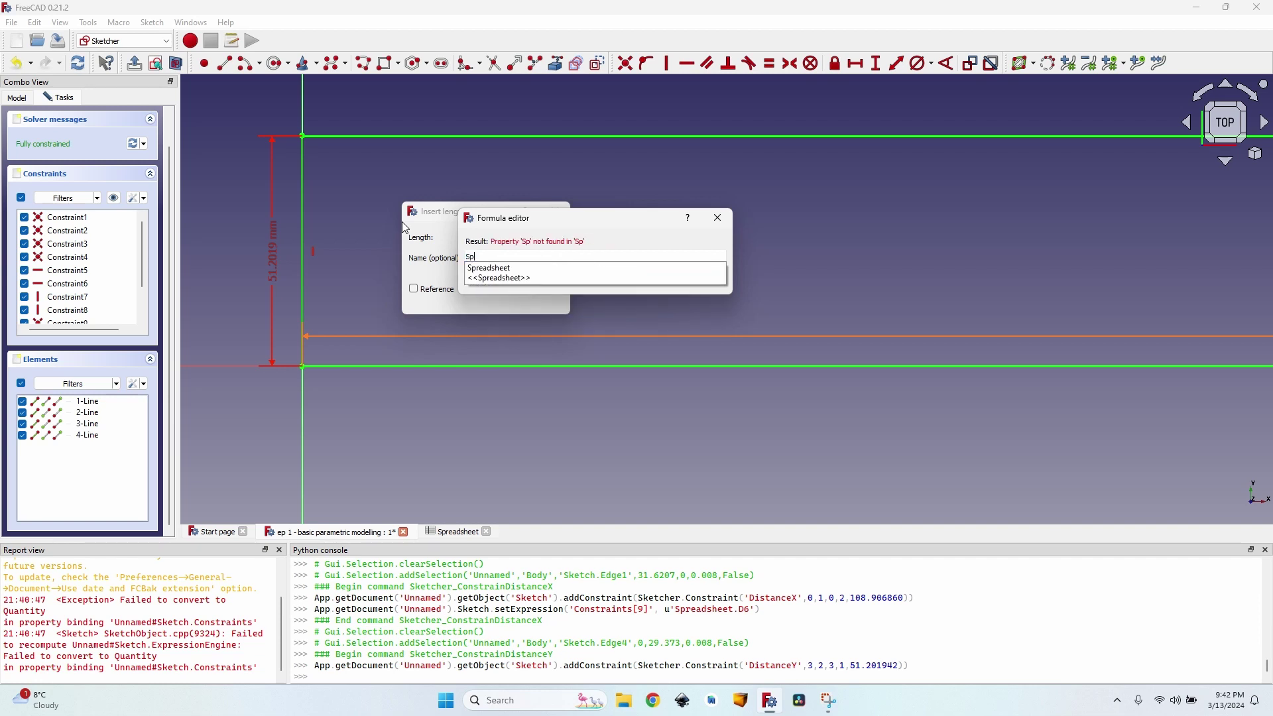
key(Down)
text(D5)
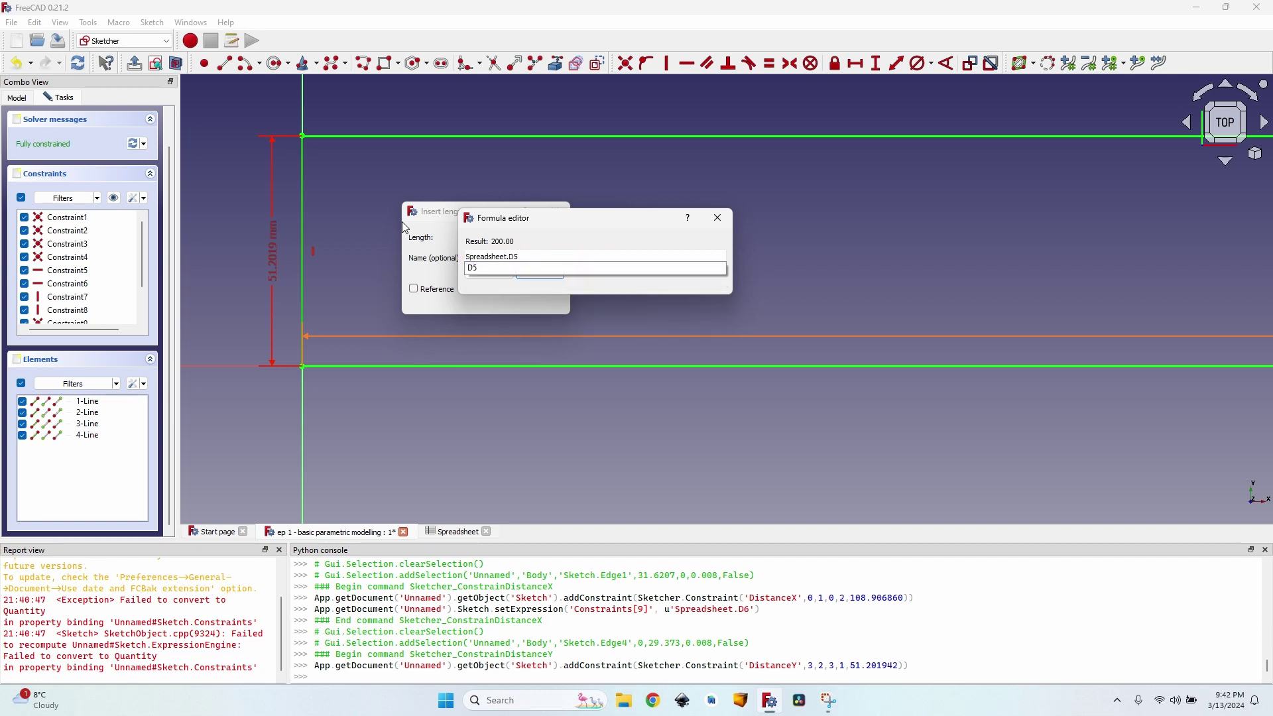
key(Return)
key(Return)
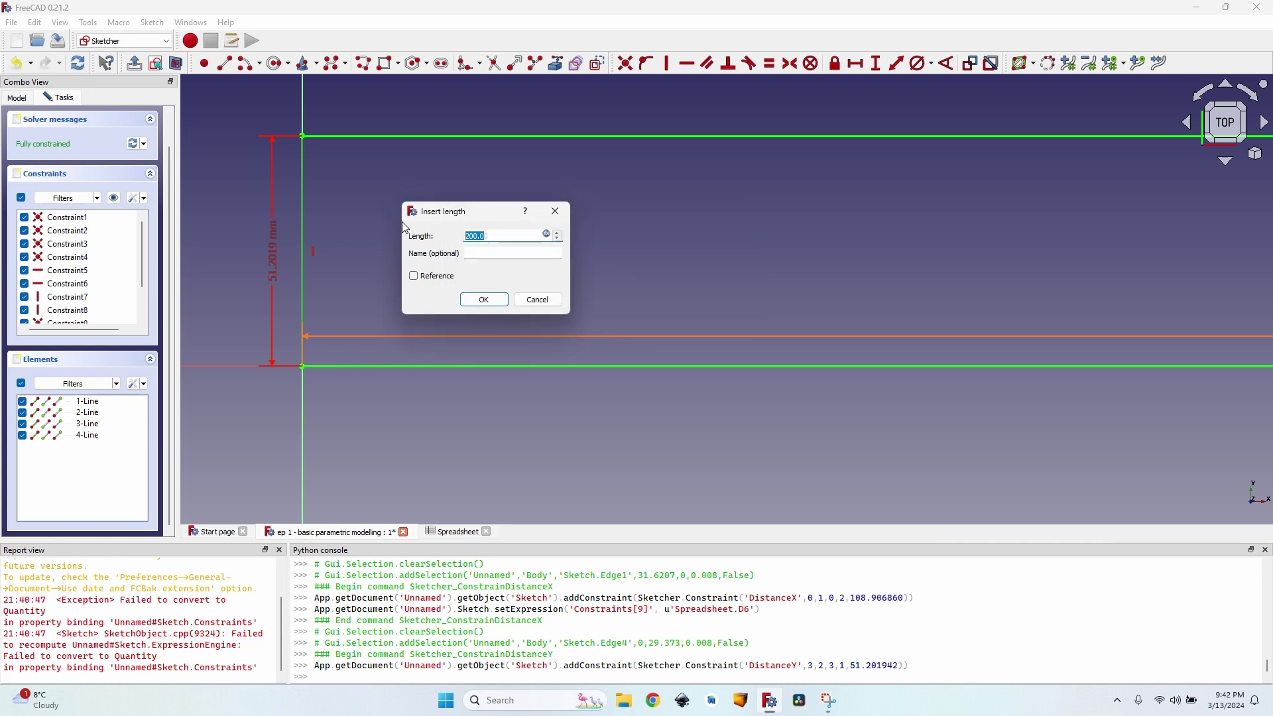
key(Return)
scroll(404, 228, down, 5)
middle_drag(630, 390, 670, 326)
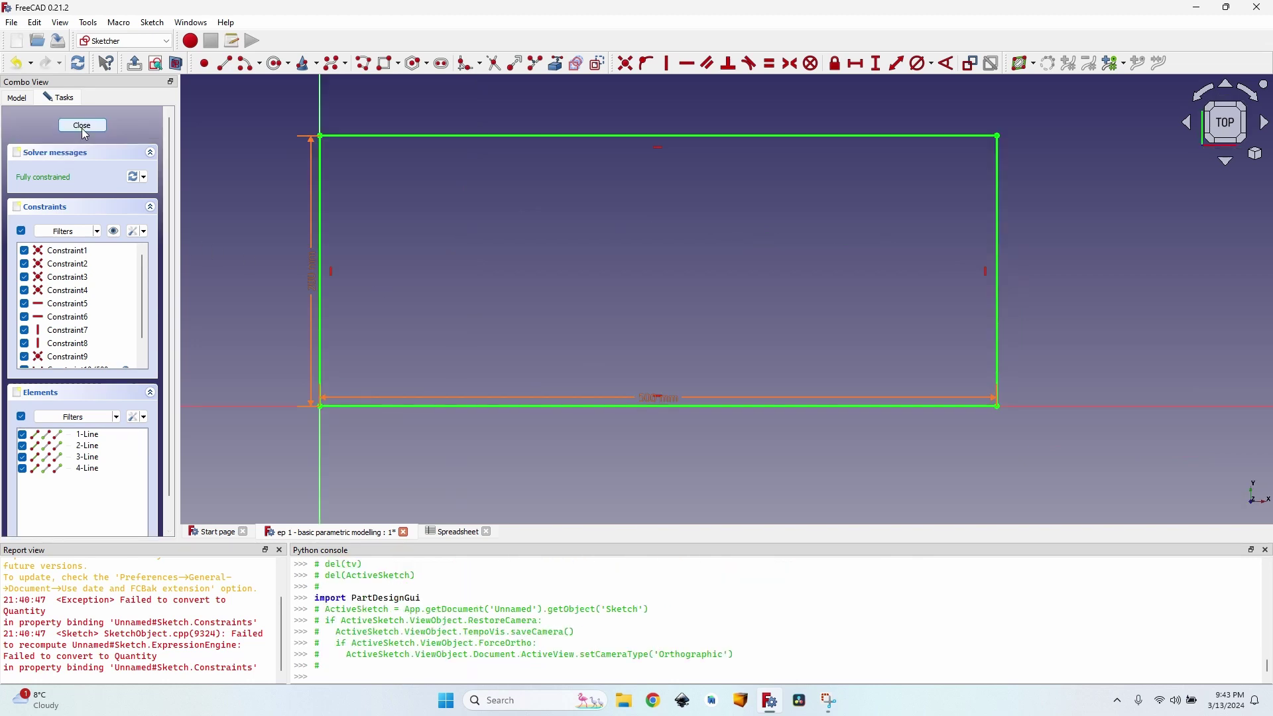
- Close the sketch and pad it, entering Spreadsheet.D7 as the pad length
click(83, 126)
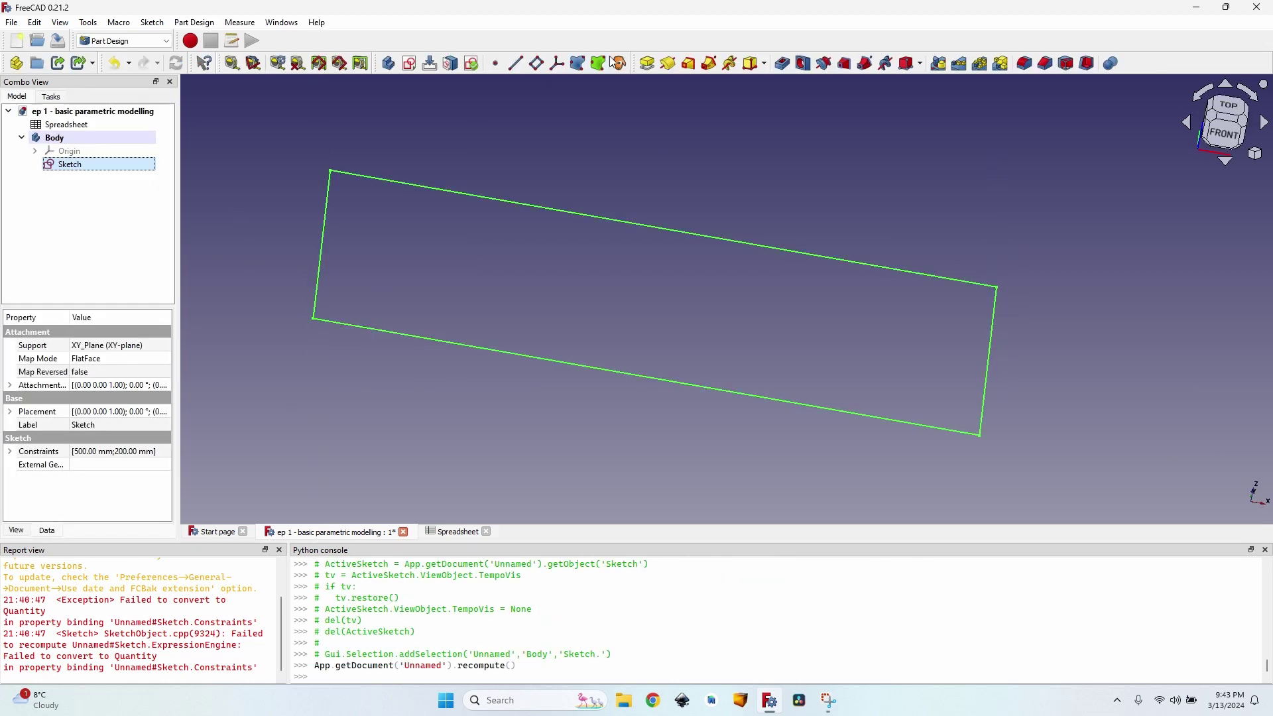
click(647, 63)
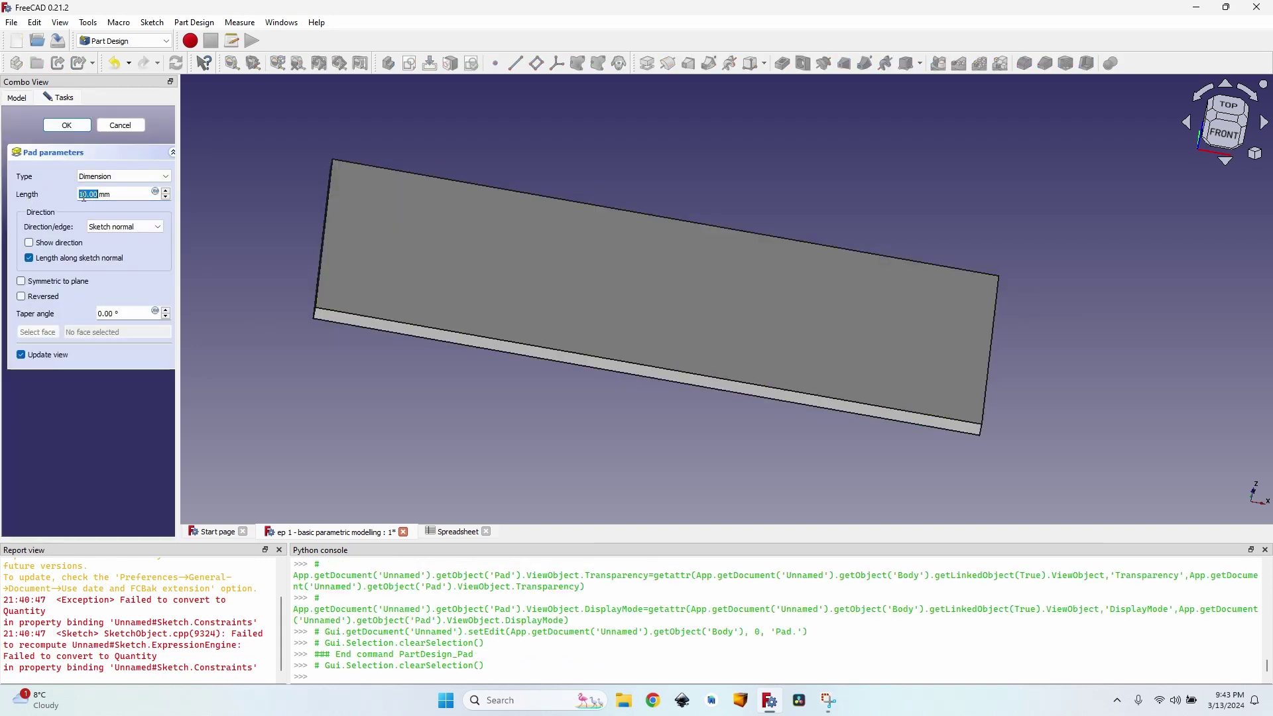
click(156, 194)
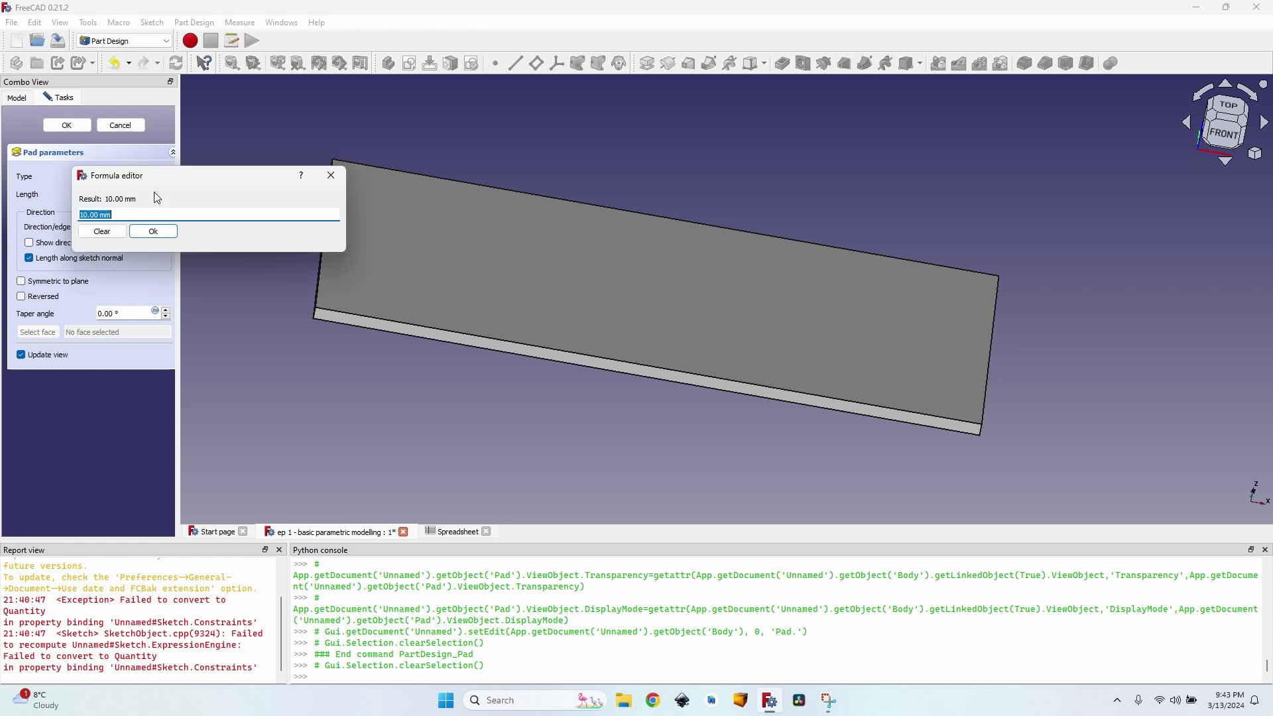
text(Sp)
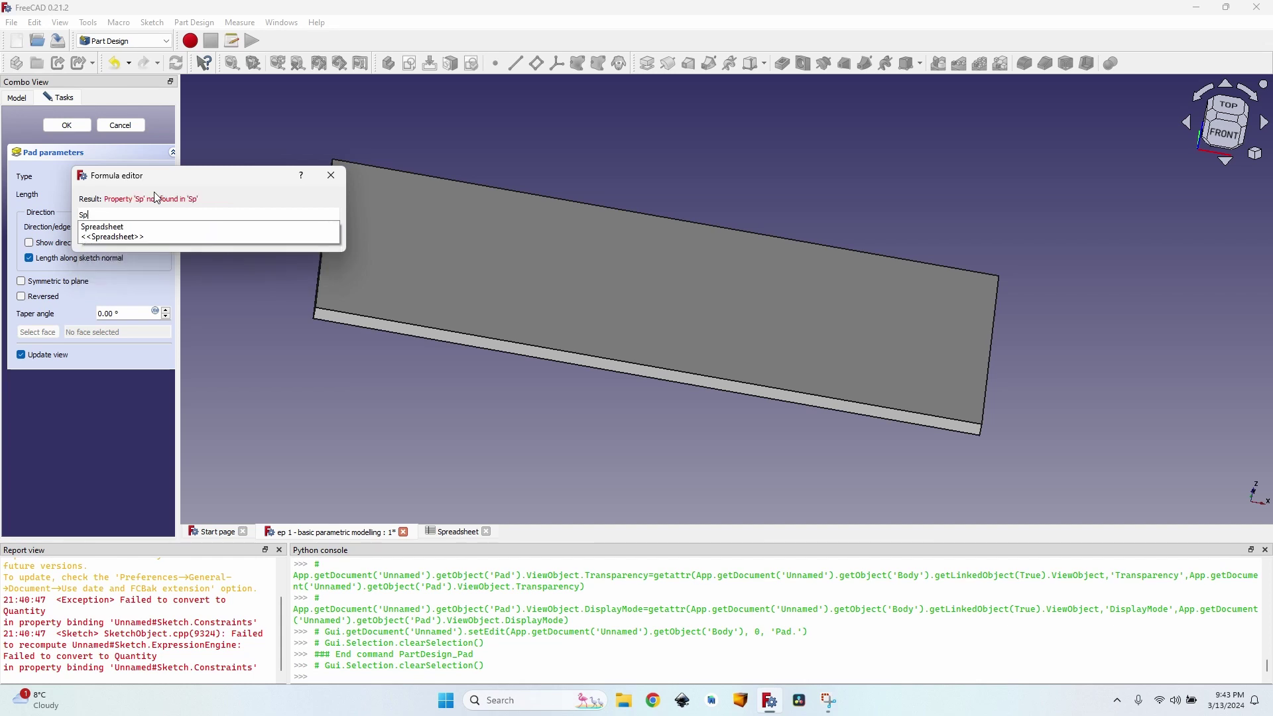
key(Down)
text(D)
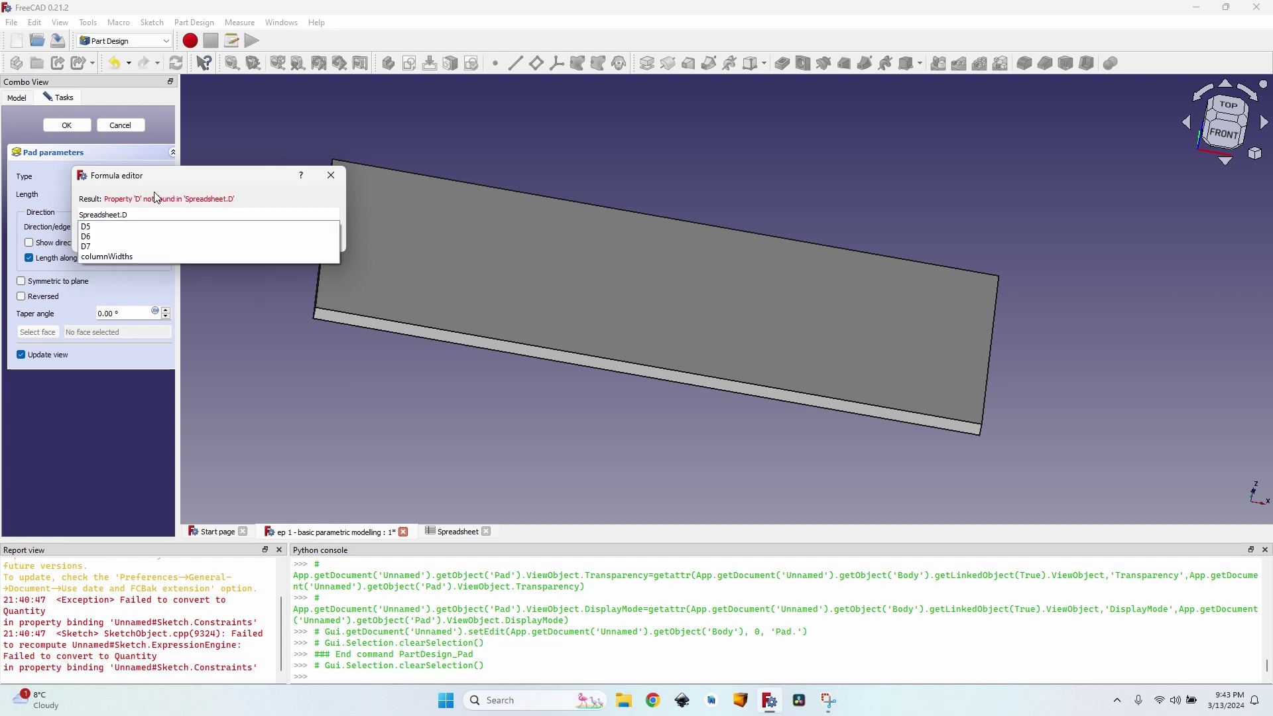
text(7)
key(Return)
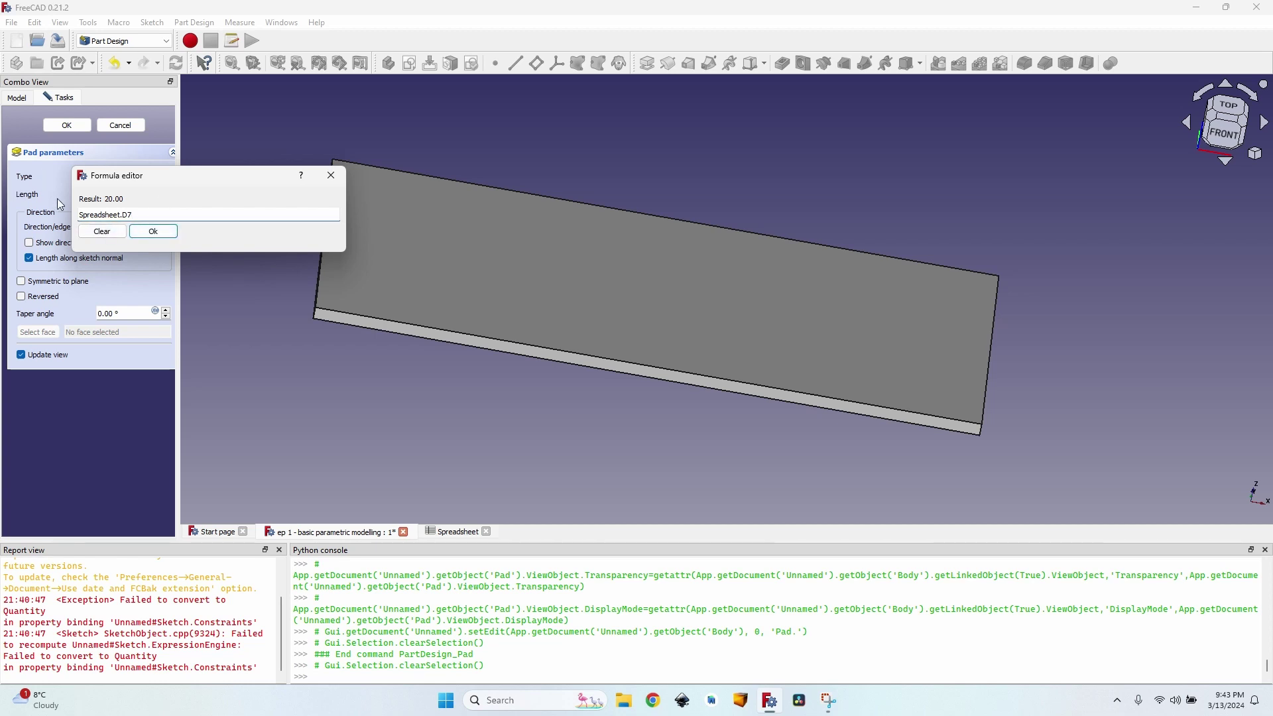
click(163, 234)
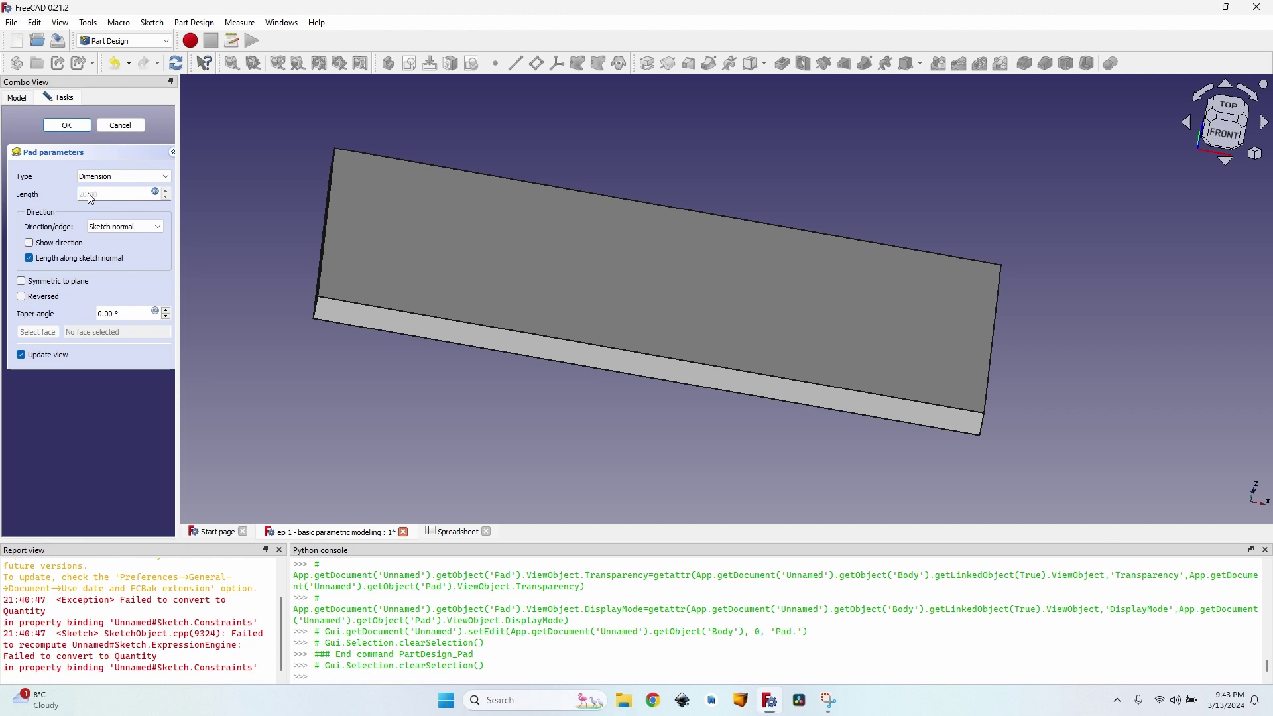
- Clear the pad length expression, re-enter Spreadsheet.D7, and confirm the pad
key(4)
key(3)
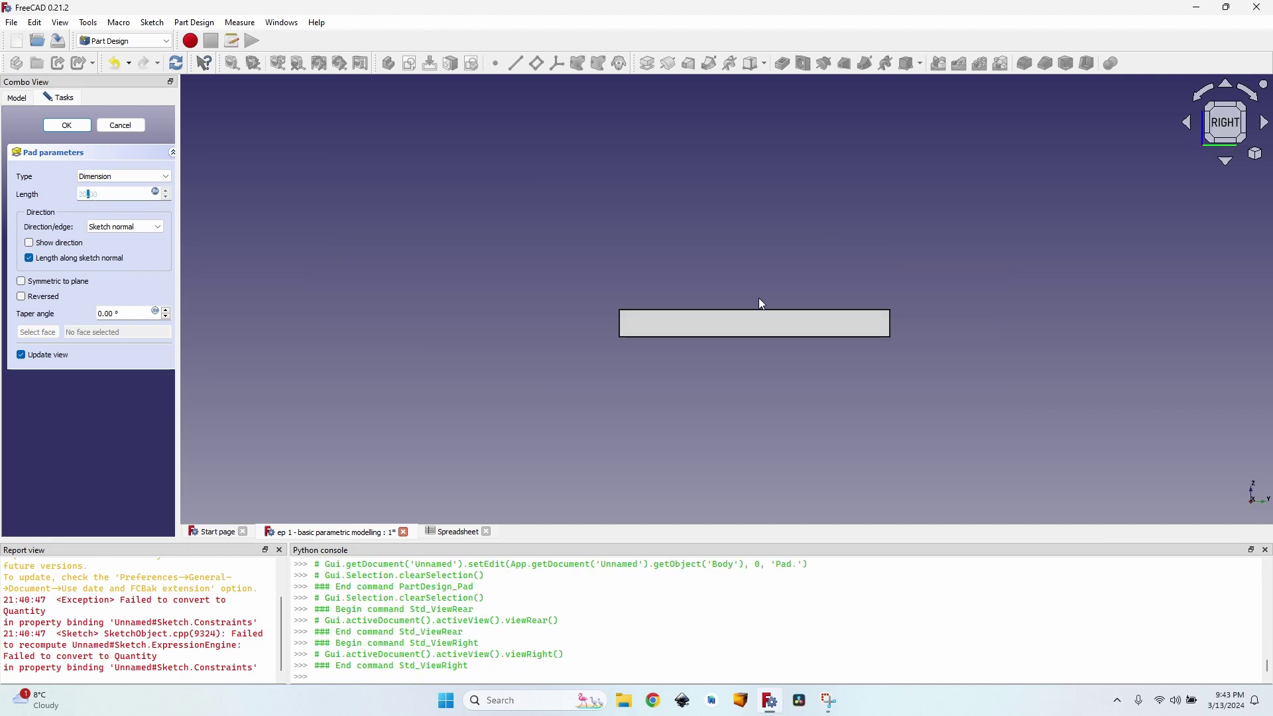
middle_drag(761, 303, 159, 198)
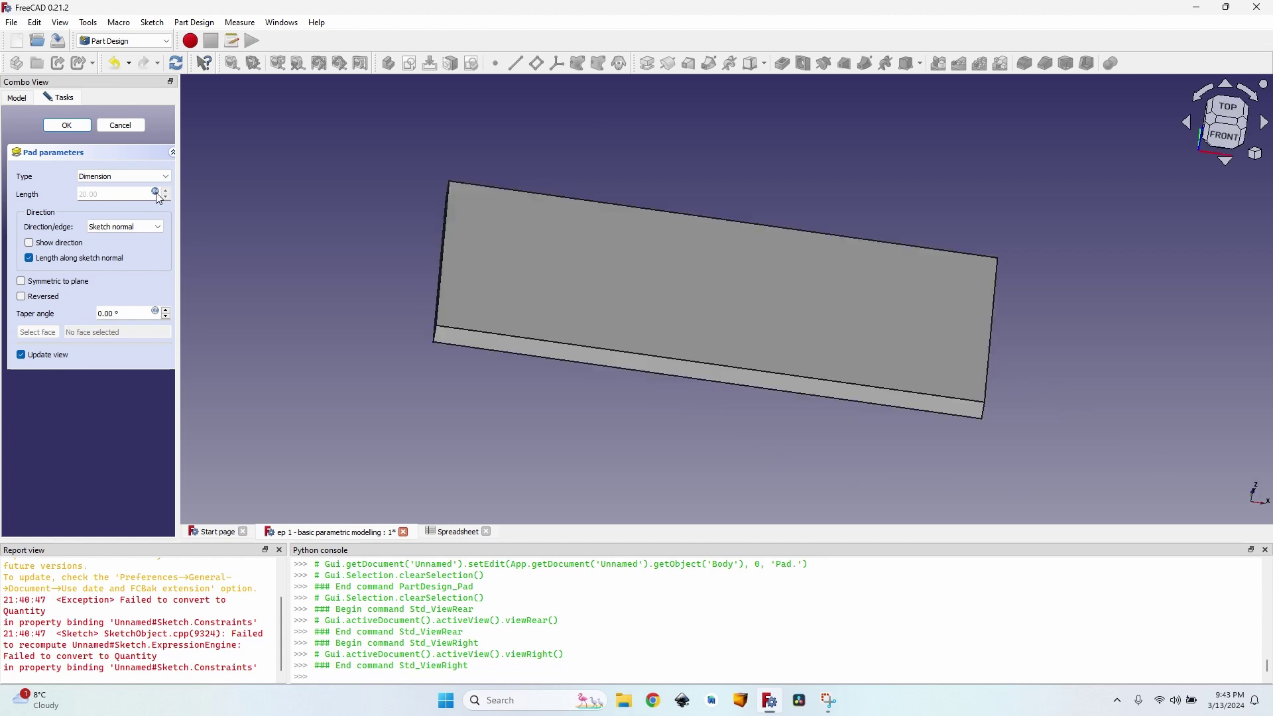
mouse_move(159, 199)
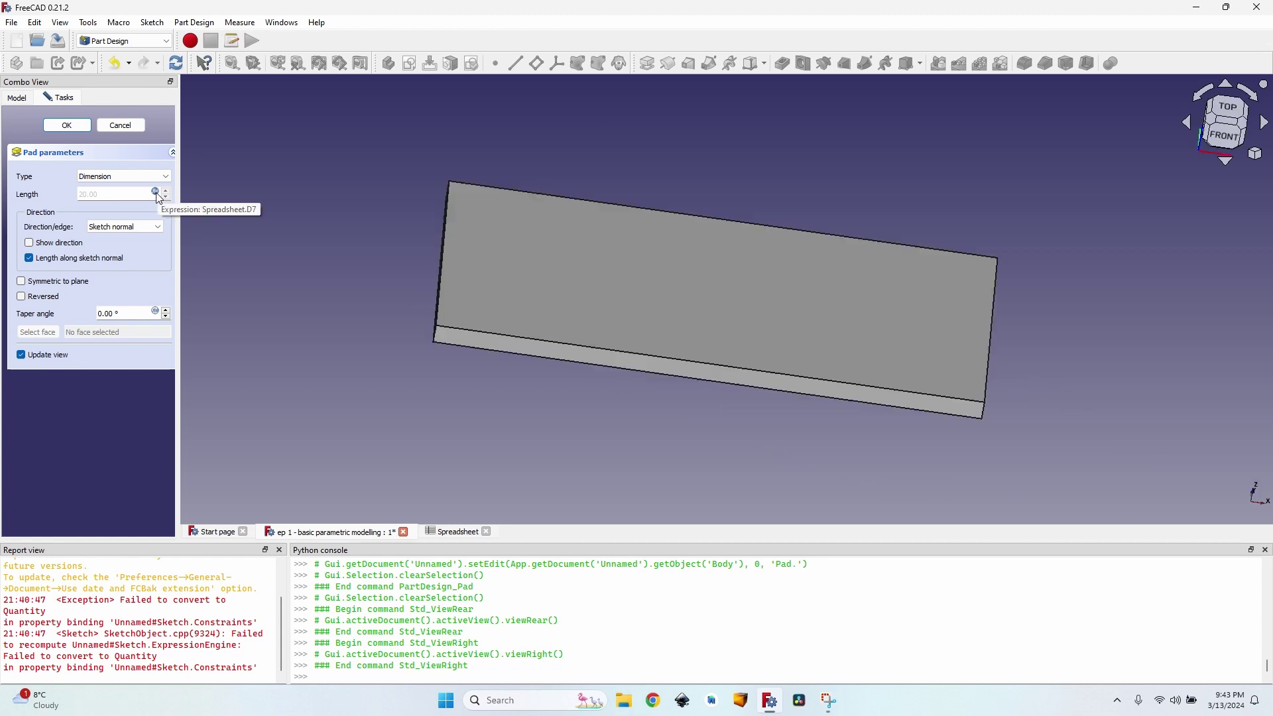
click(156, 193)
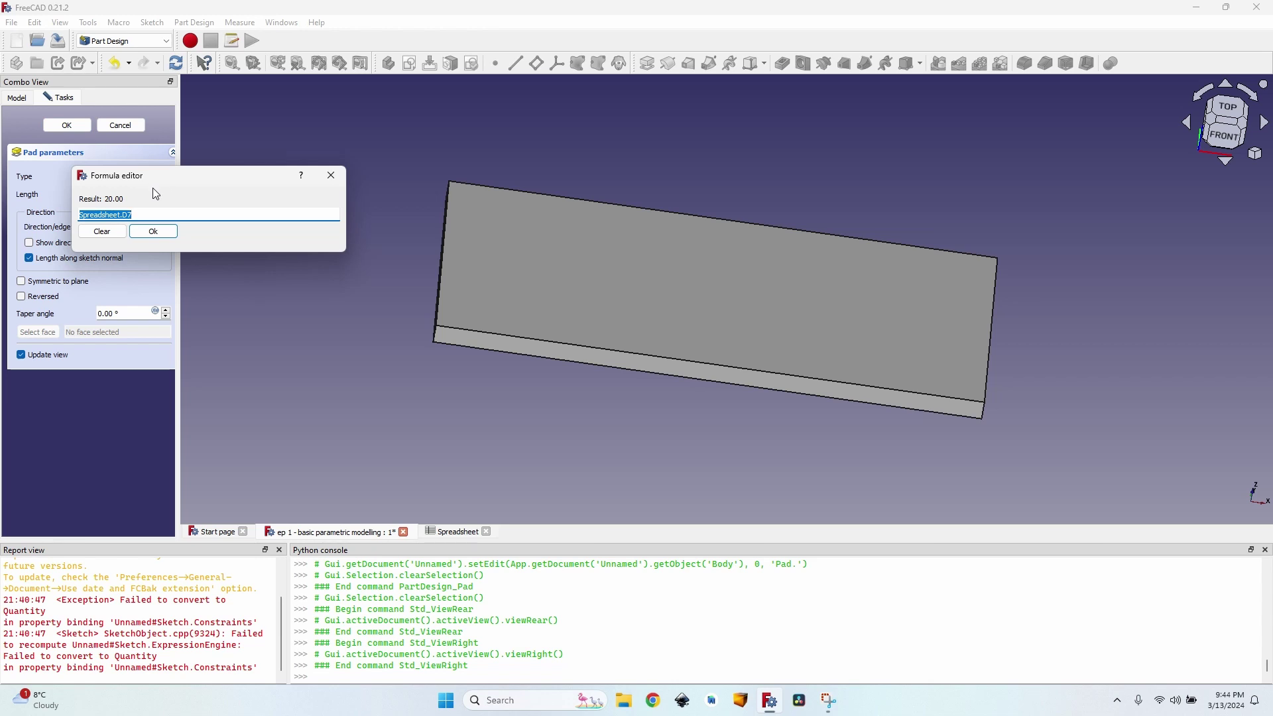
click(94, 233)
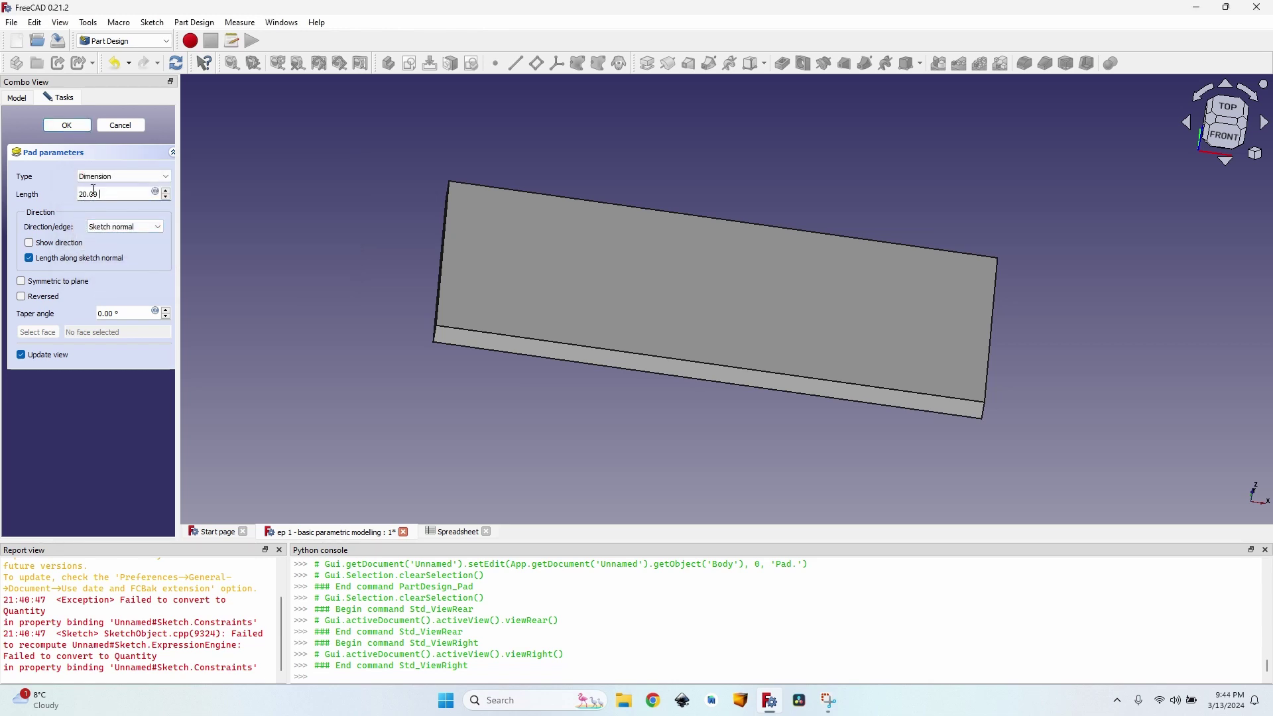
click(158, 193)
text(E)
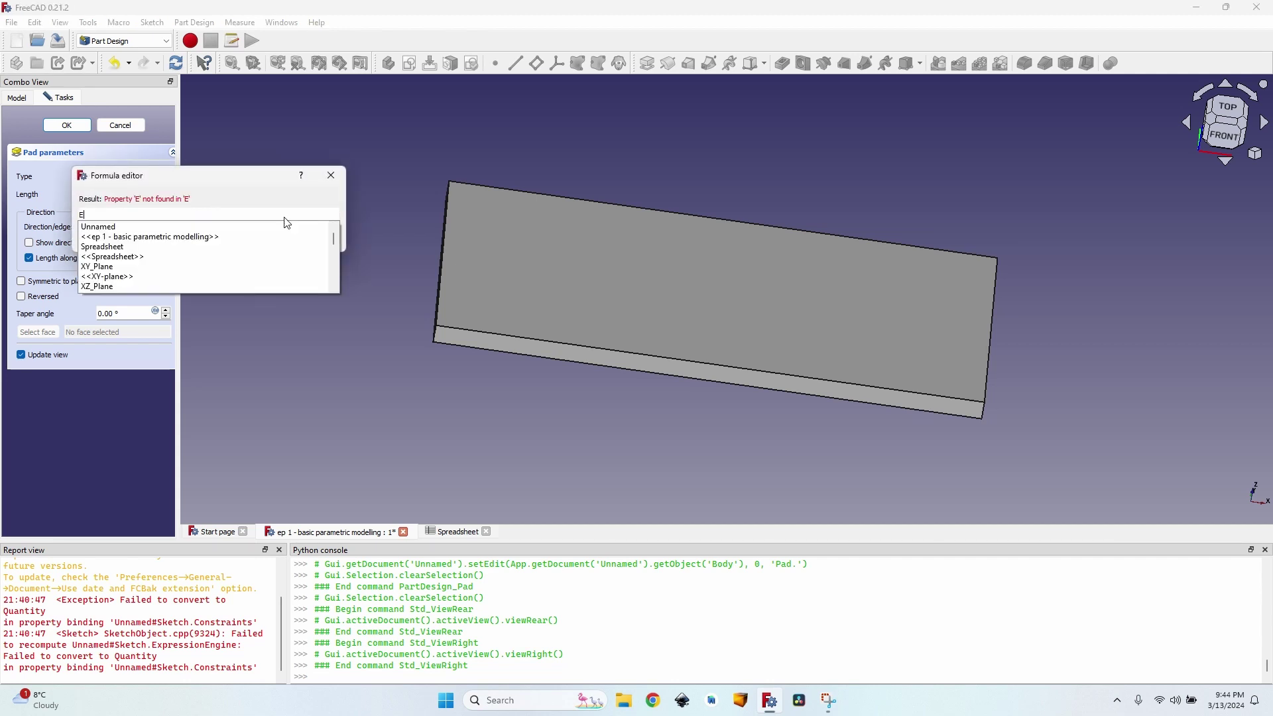
key(BackSpace)
text(Spre)
click(287, 226)
text(D7)
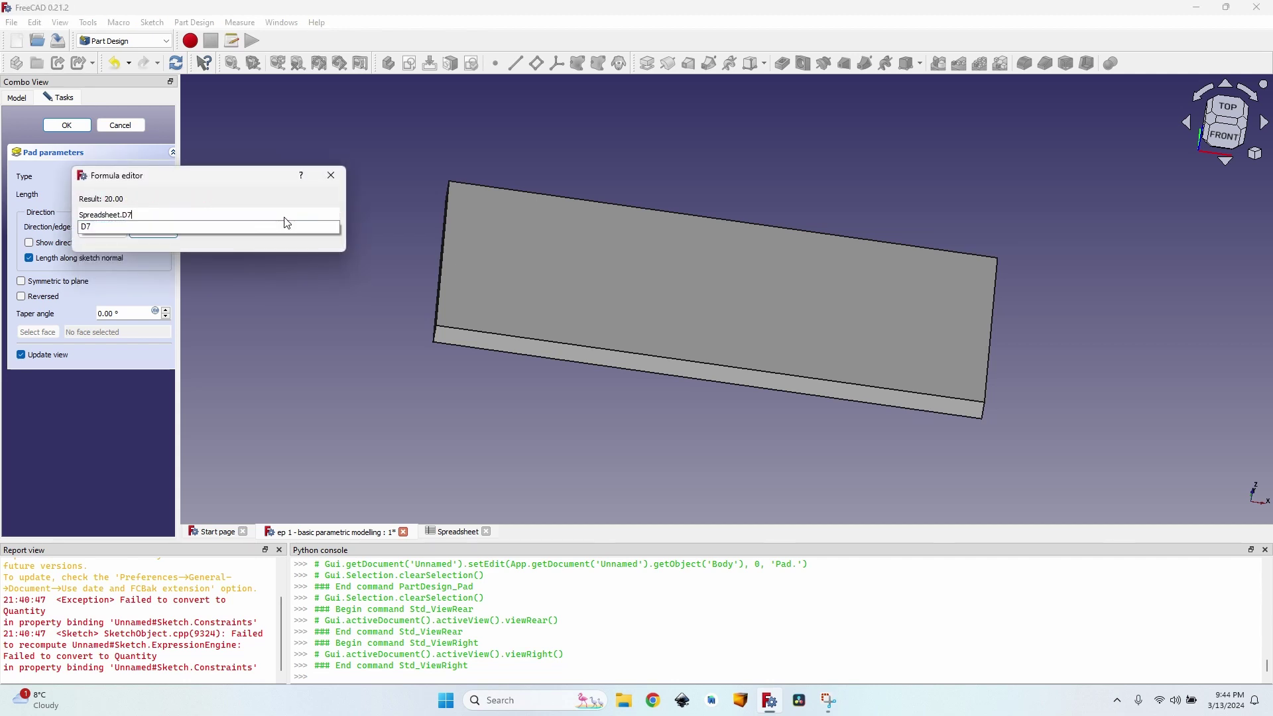
key(Return)
key(Return)
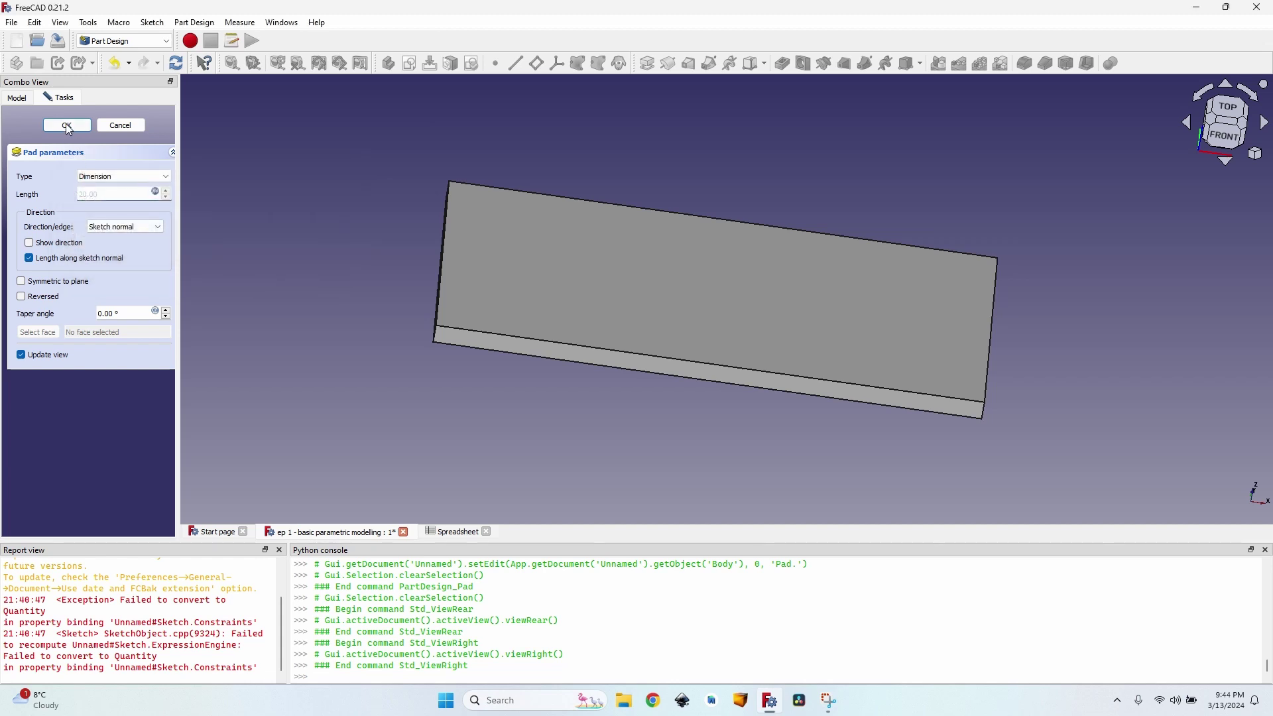
click(67, 126)
- Switch the 3D view camera to perspective
click(1256, 153)
click(1157, 176)
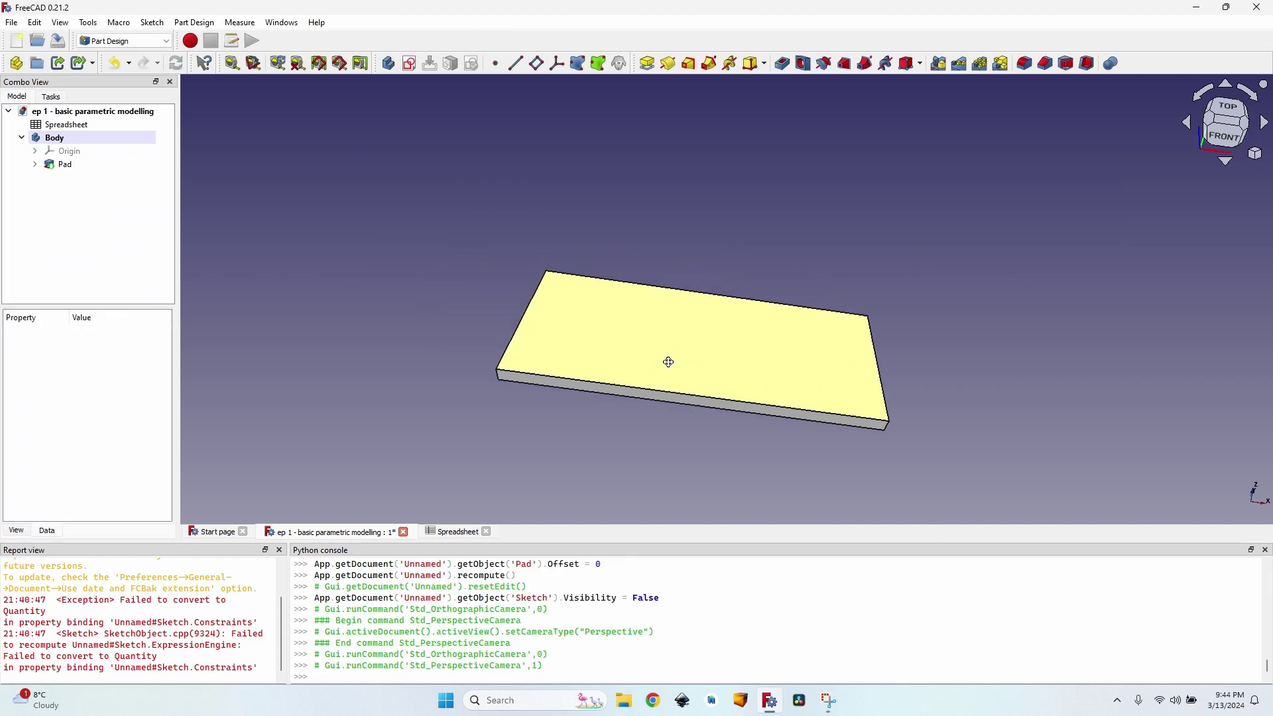
middle_drag(669, 362, 597, 236)
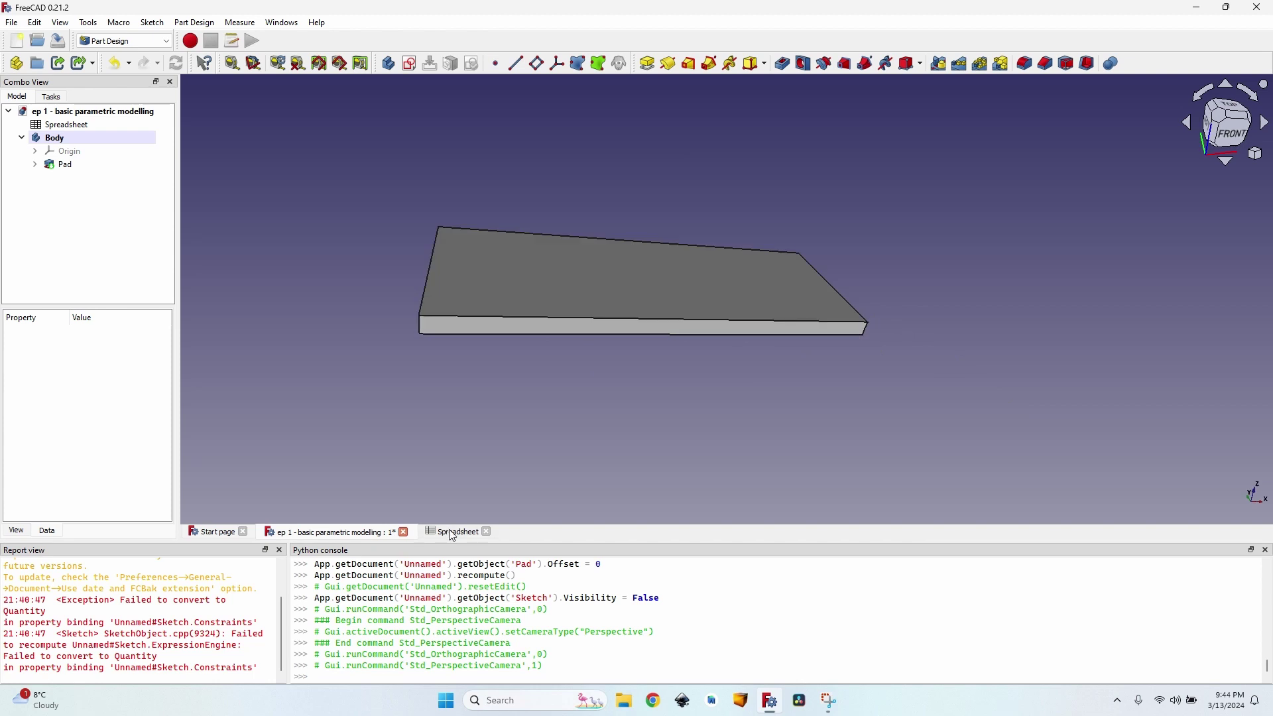
- Change the spreadsheet Width to 700 and Length to 200, then check the resized plate
click(453, 535)
click(455, 208)
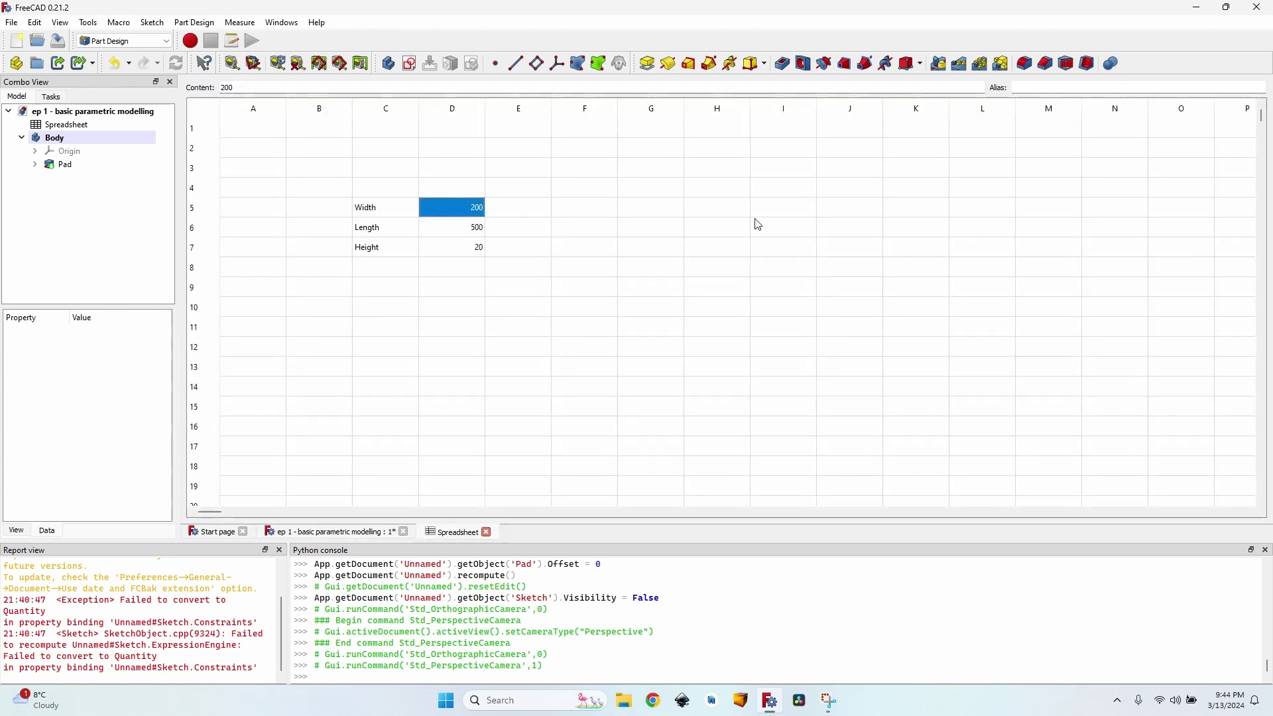
text(700)
key(Tab)
key(Return)
text(2000)
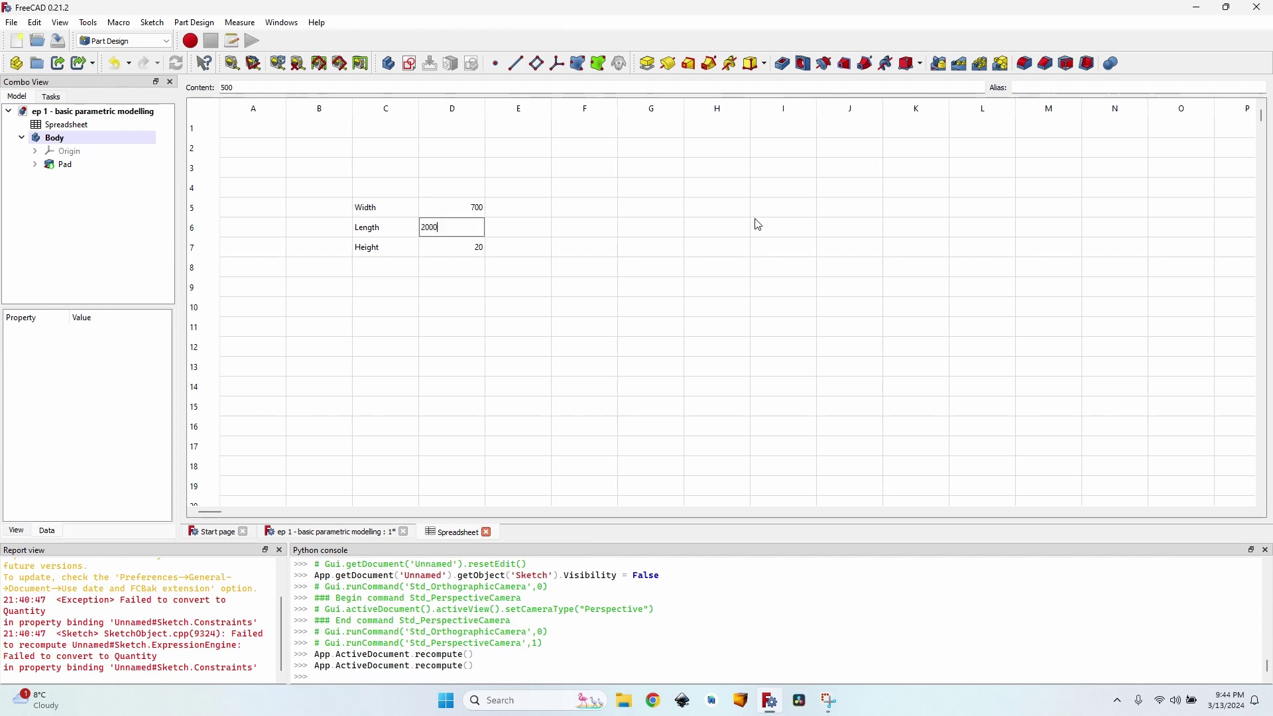
key(BackSpace)
key(Return)
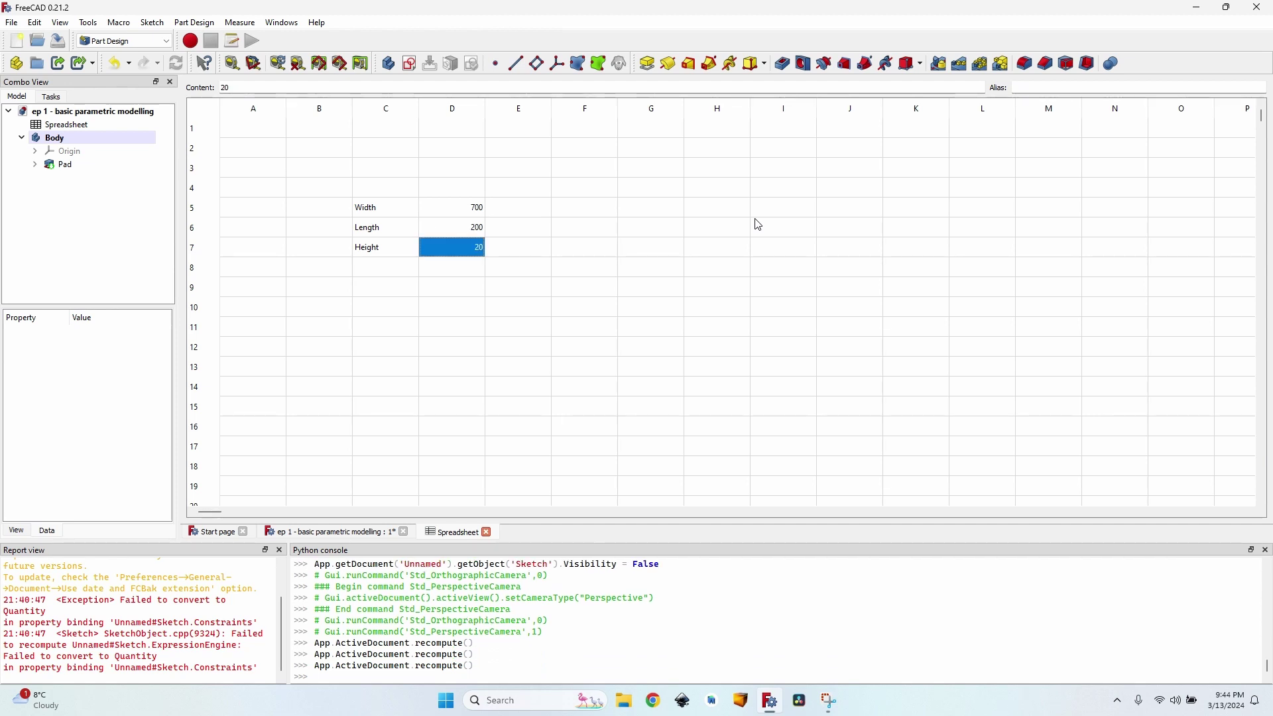
key(Tab)
key(ctrl+Tab)
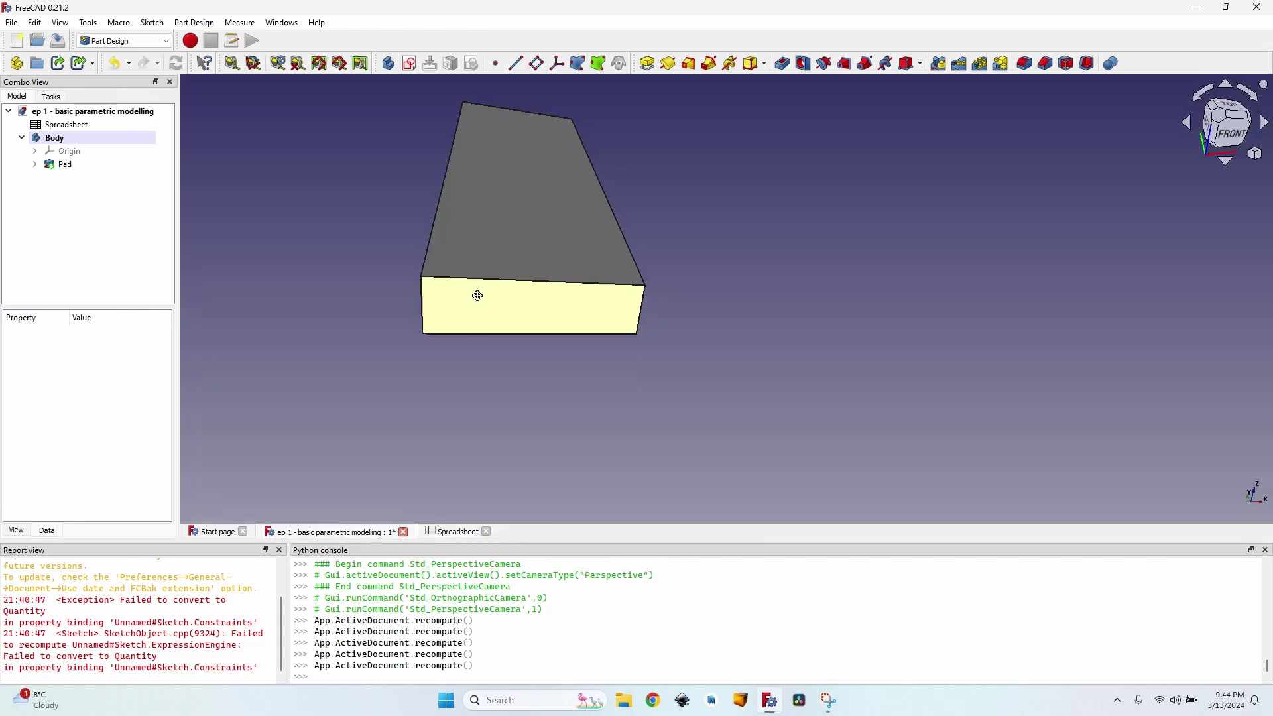
middle_drag(494, 293, 673, 200)
scroll(674, 199, down, 2)
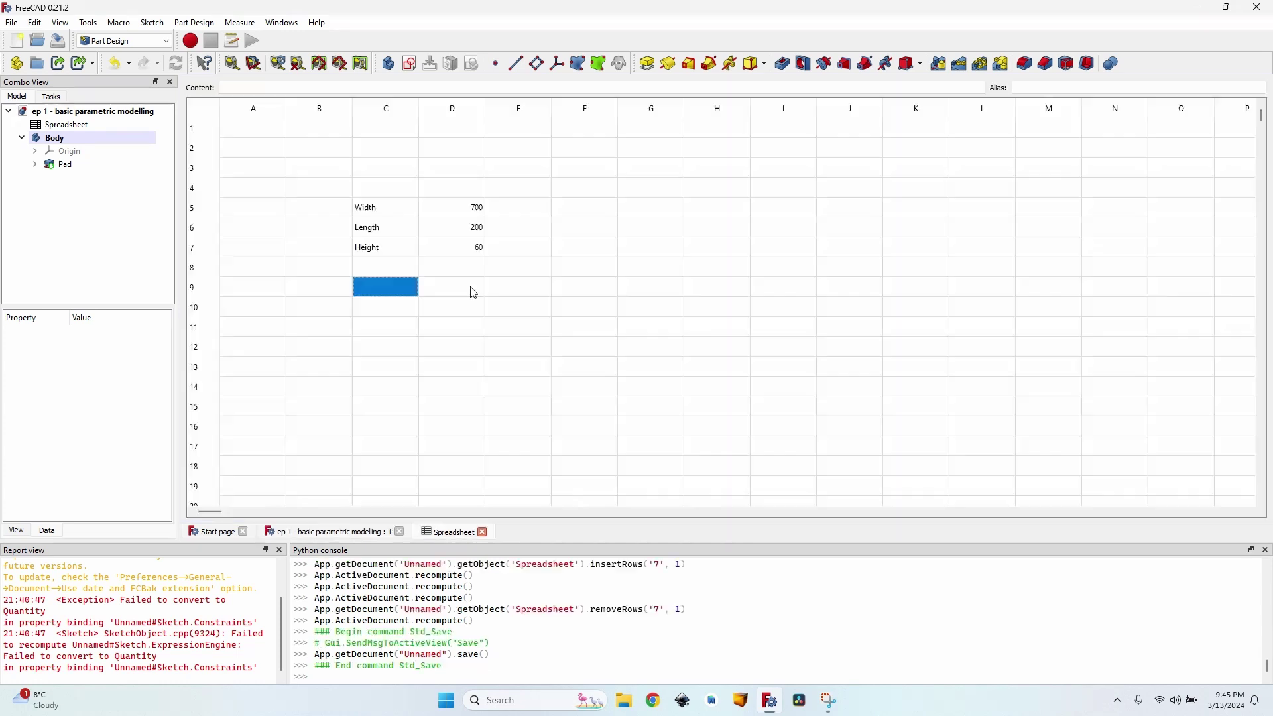
click(471, 290)
click(520, 289)
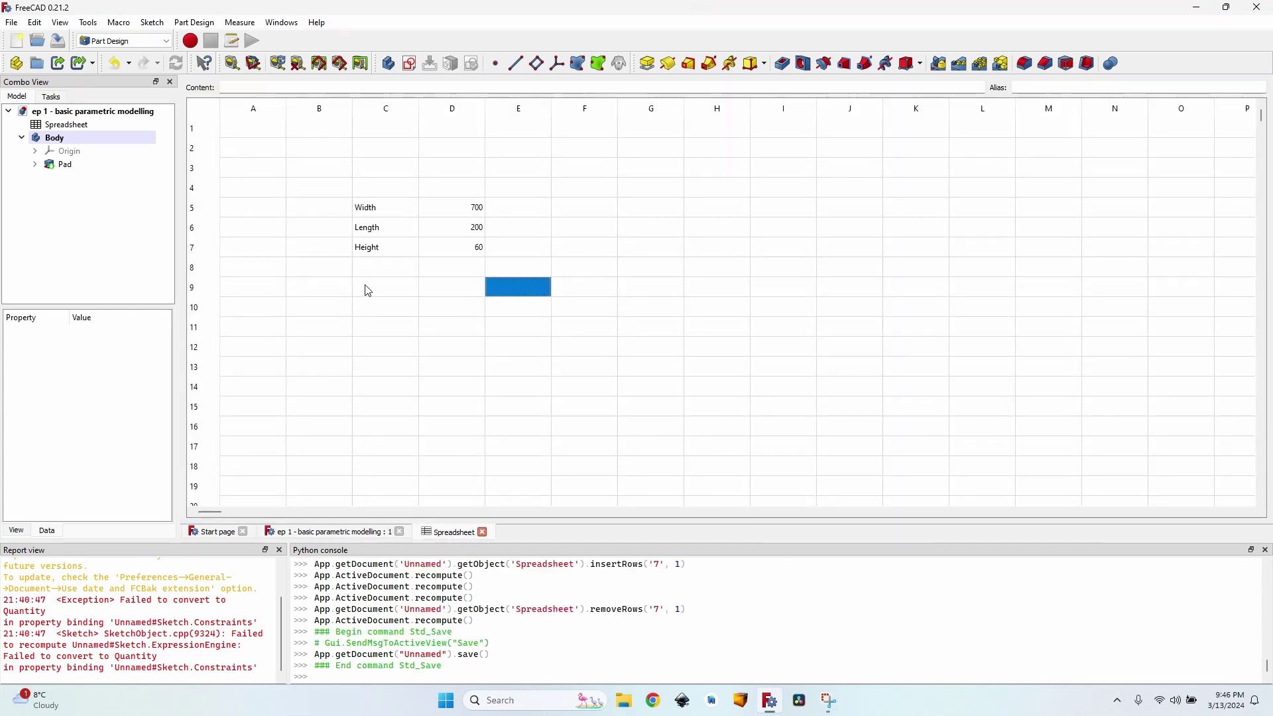
drag(369, 253, 475, 247)
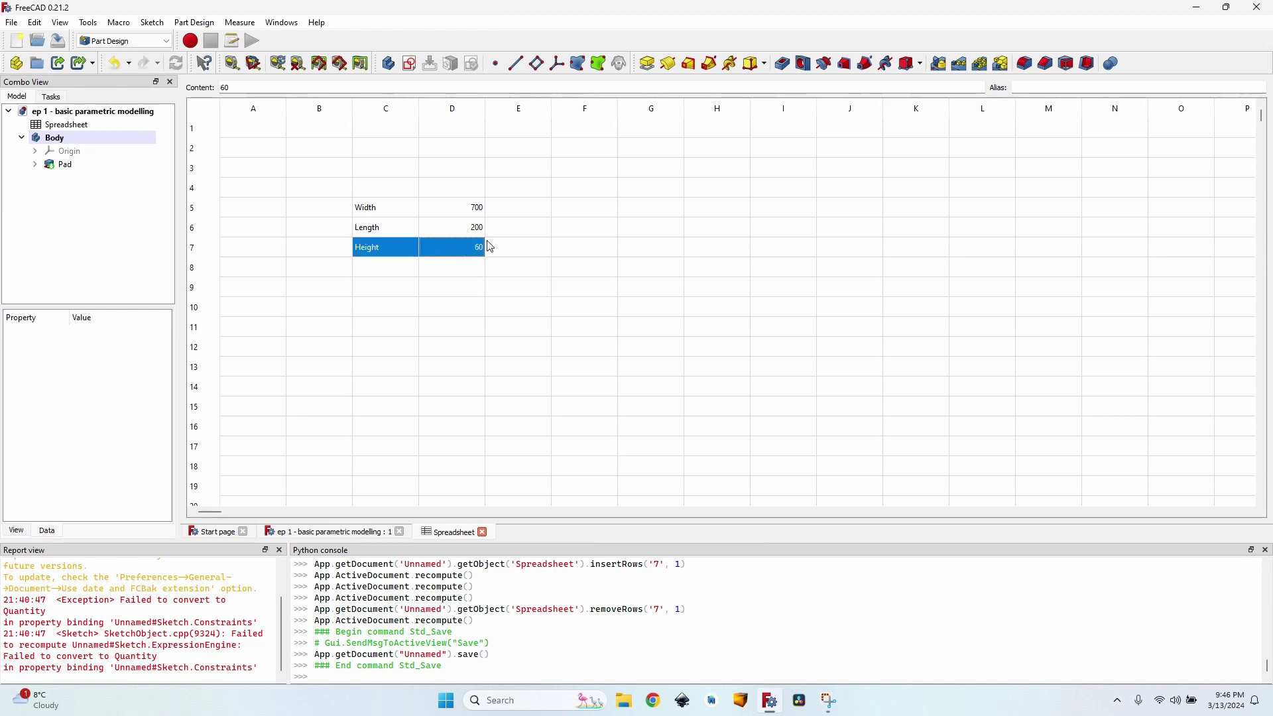
drag(381, 251, 462, 251)
key(ctrl+x)
click(378, 308)
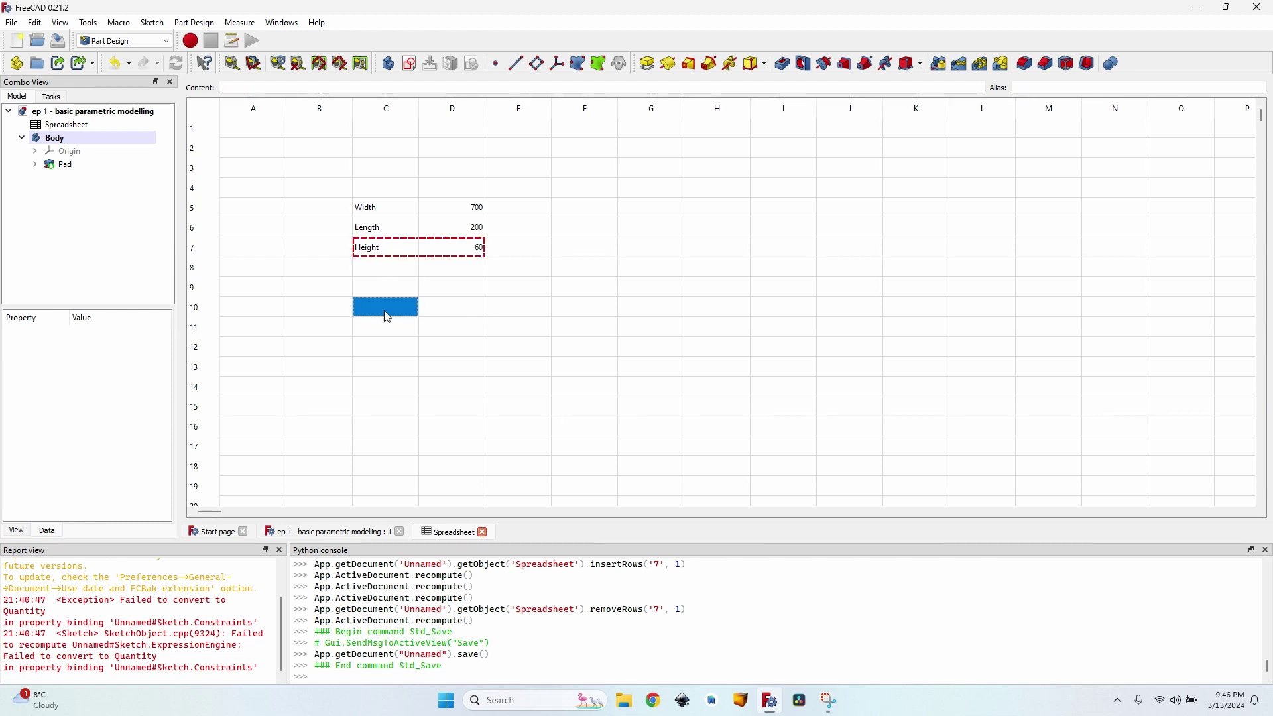
key(ctrl+v)
click(338, 533)
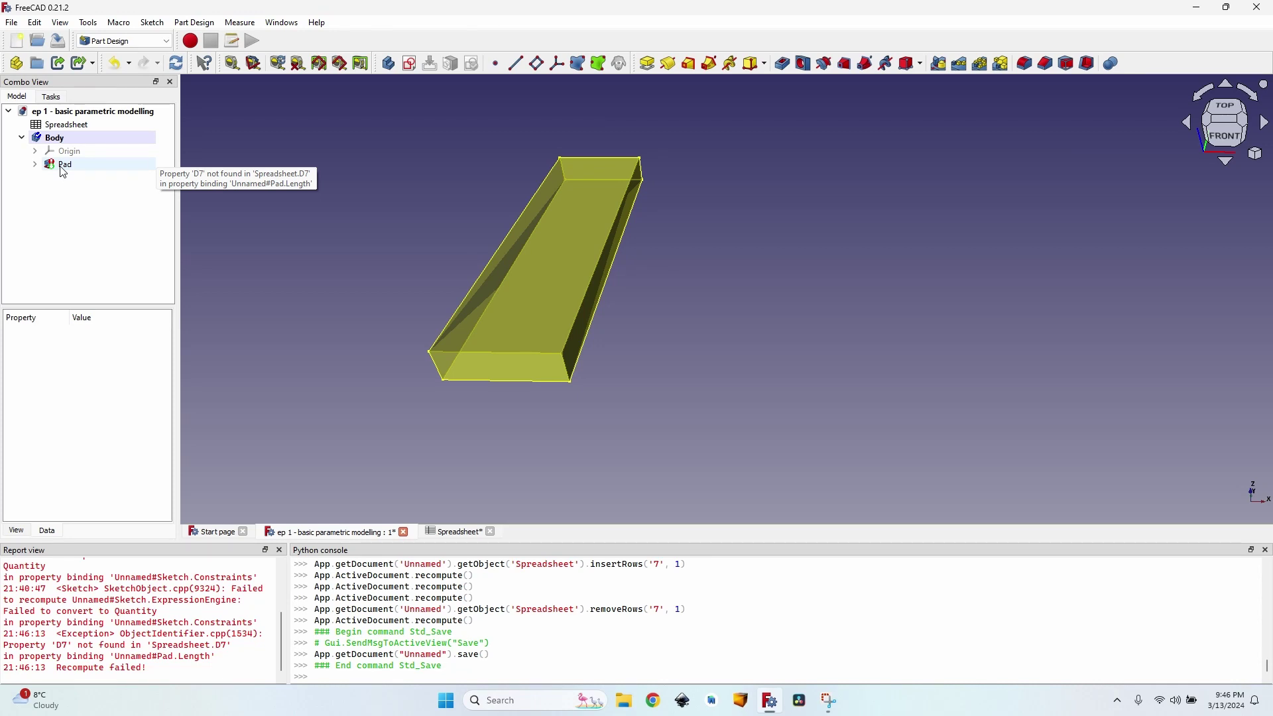
click(450, 533)
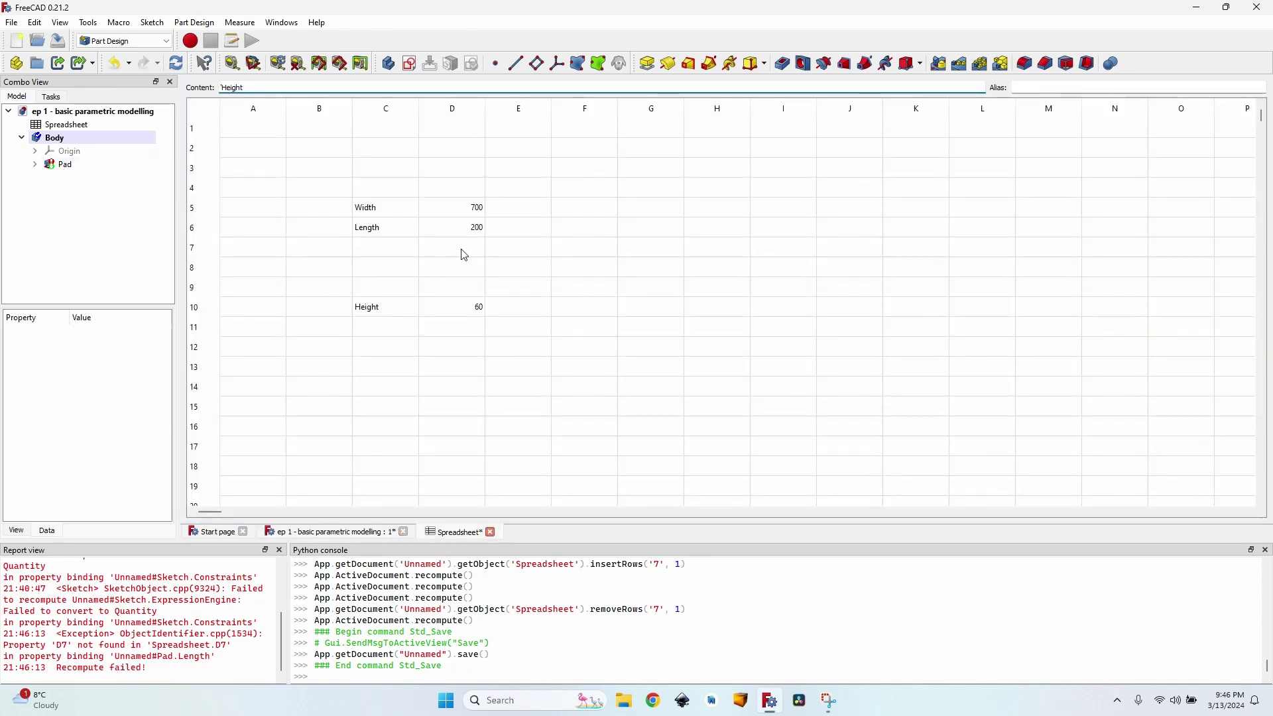
click(465, 252)
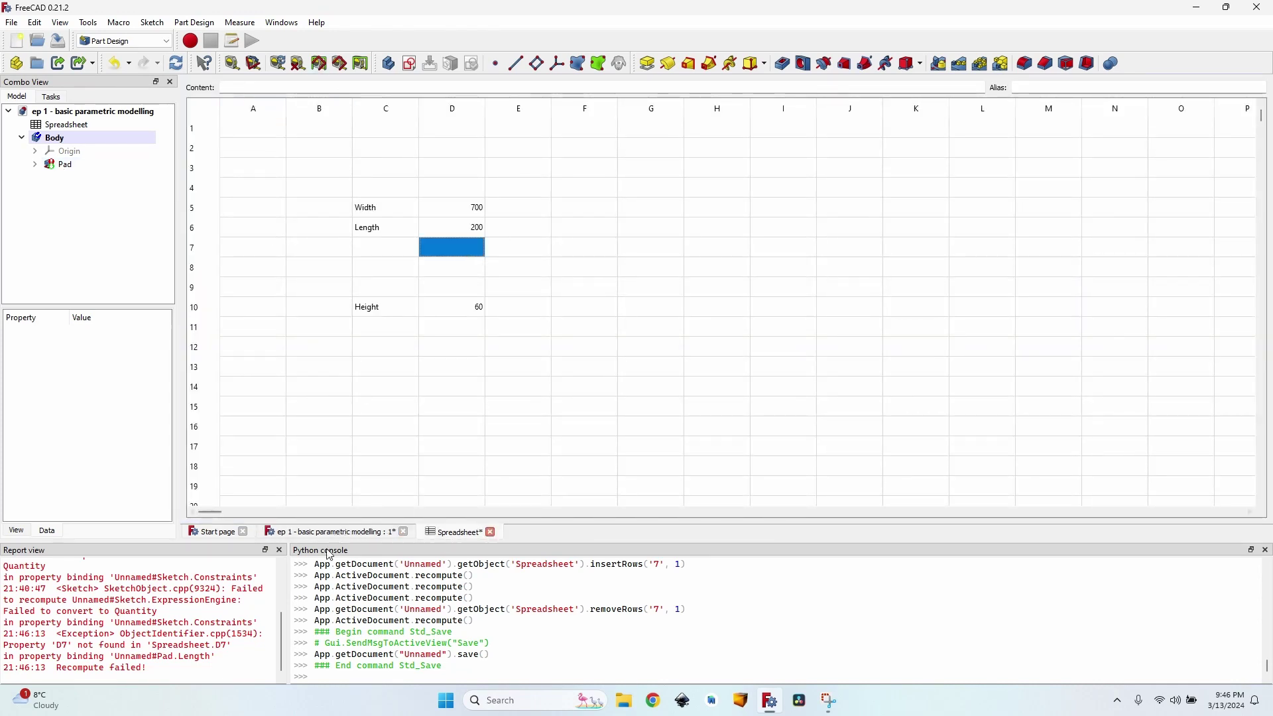
click(355, 533)
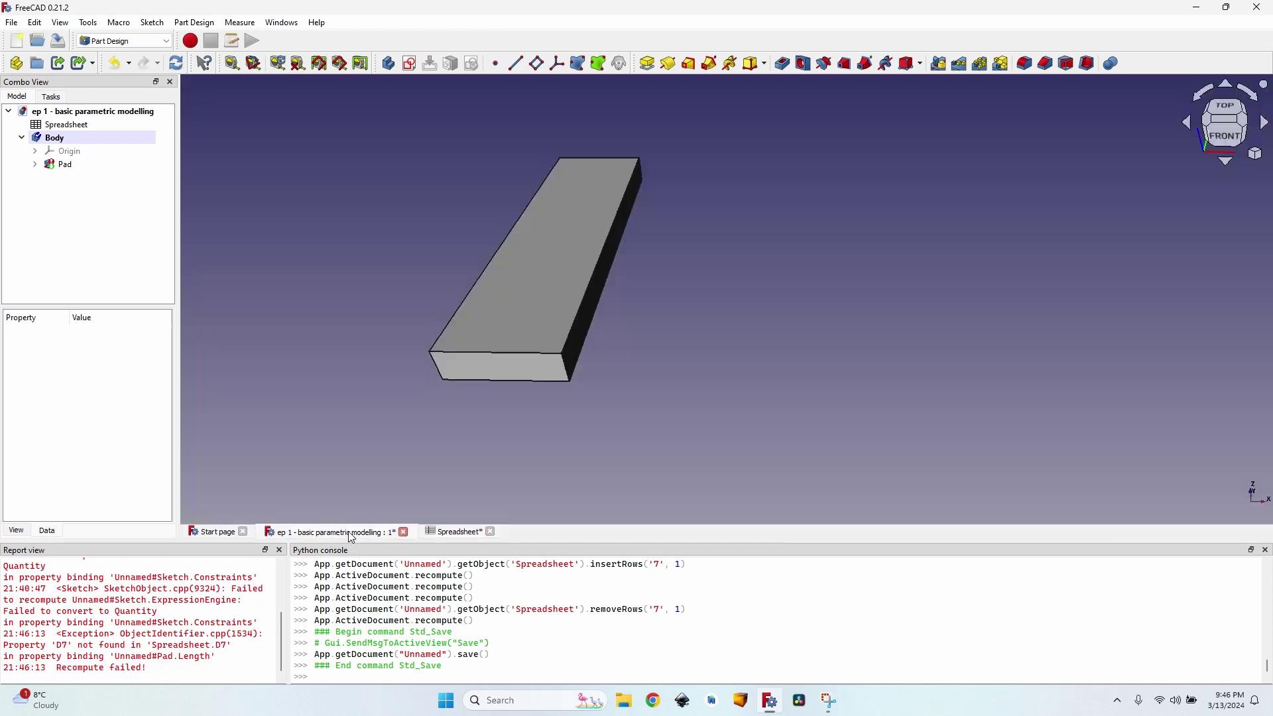
click(454, 533)
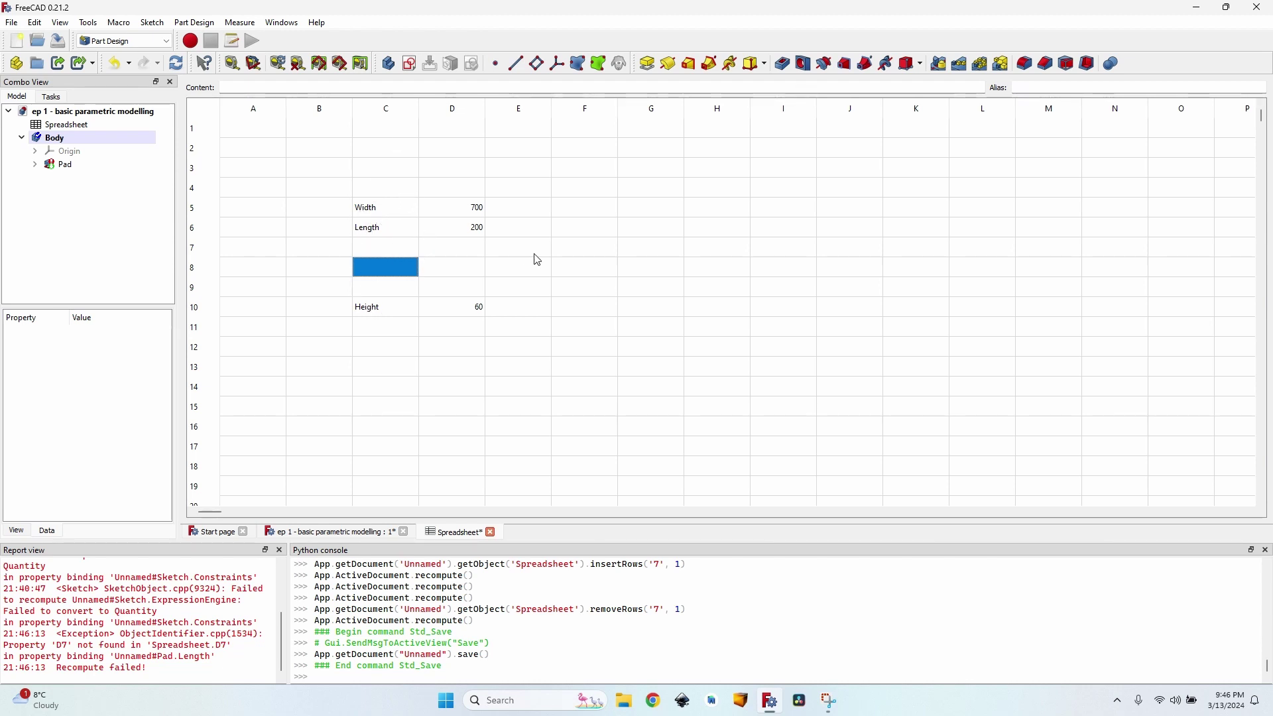
drag(388, 308, 437, 312)
click(457, 268)
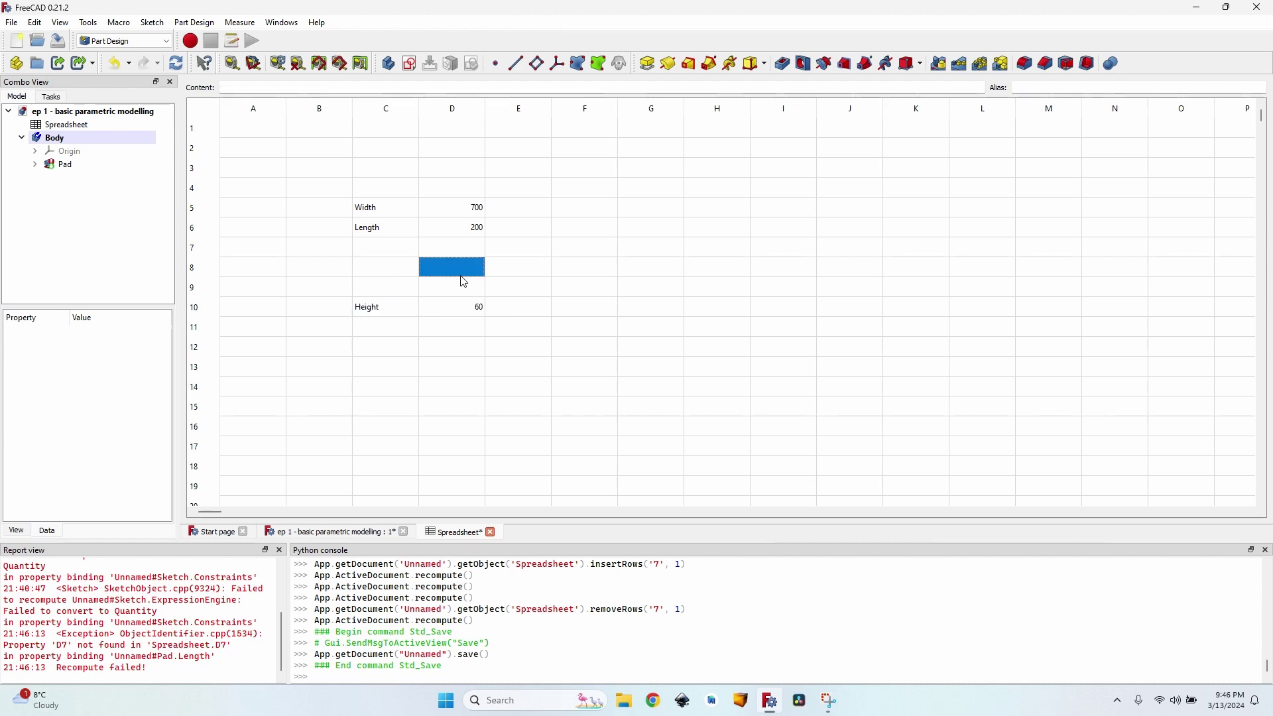
click(386, 249)
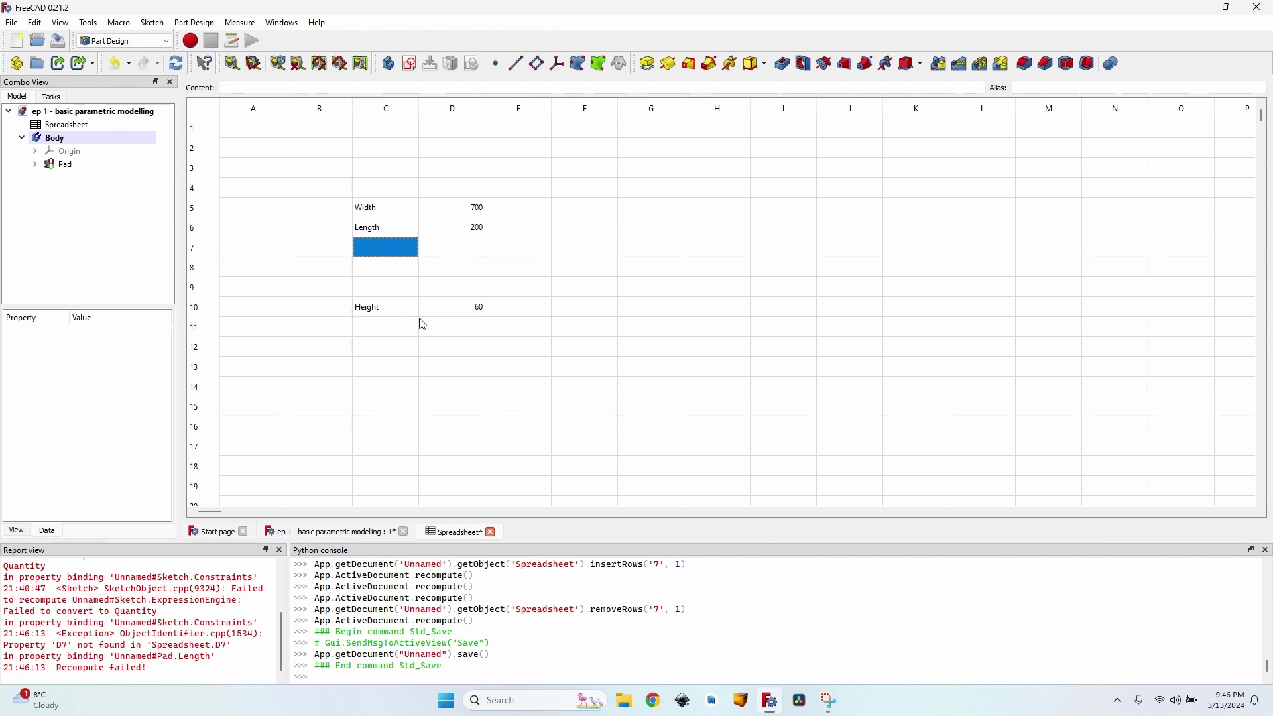
key(ctrl+z)
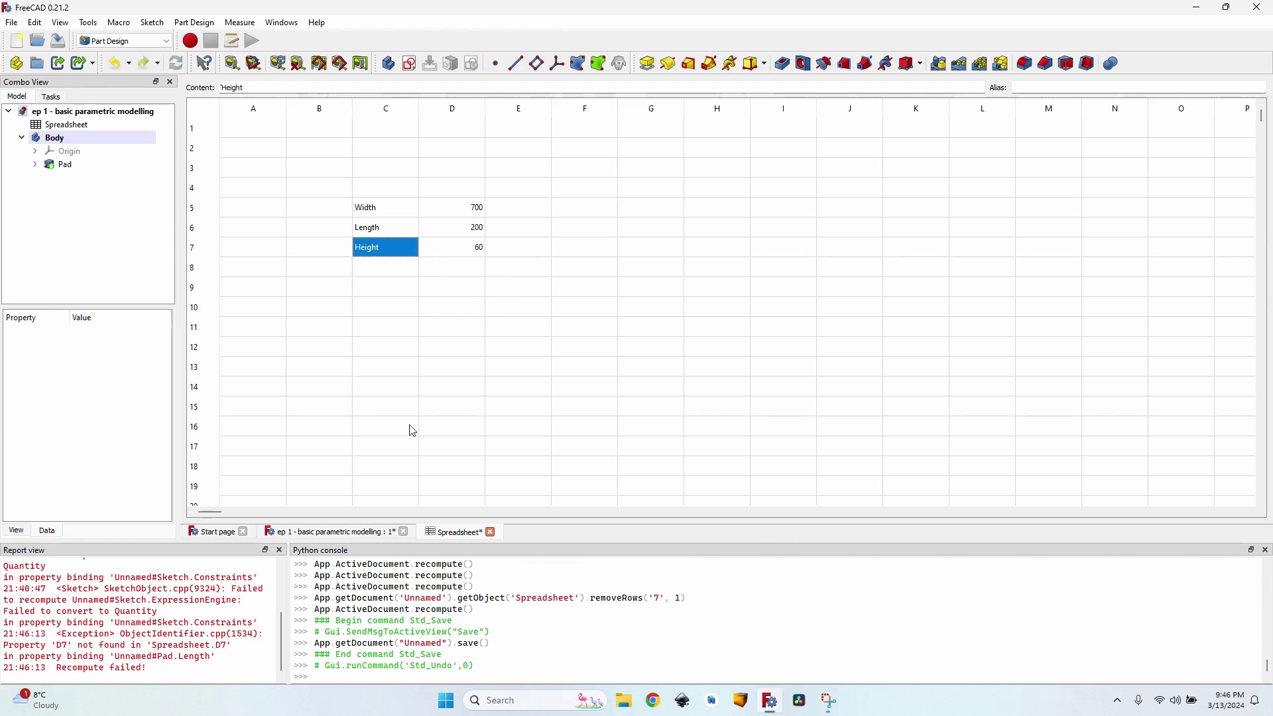
key(ctrl+s)
key(Right)
key(Up)
key(Up)
key(Up)
- Give cell D5 the alias width
click(466, 207)
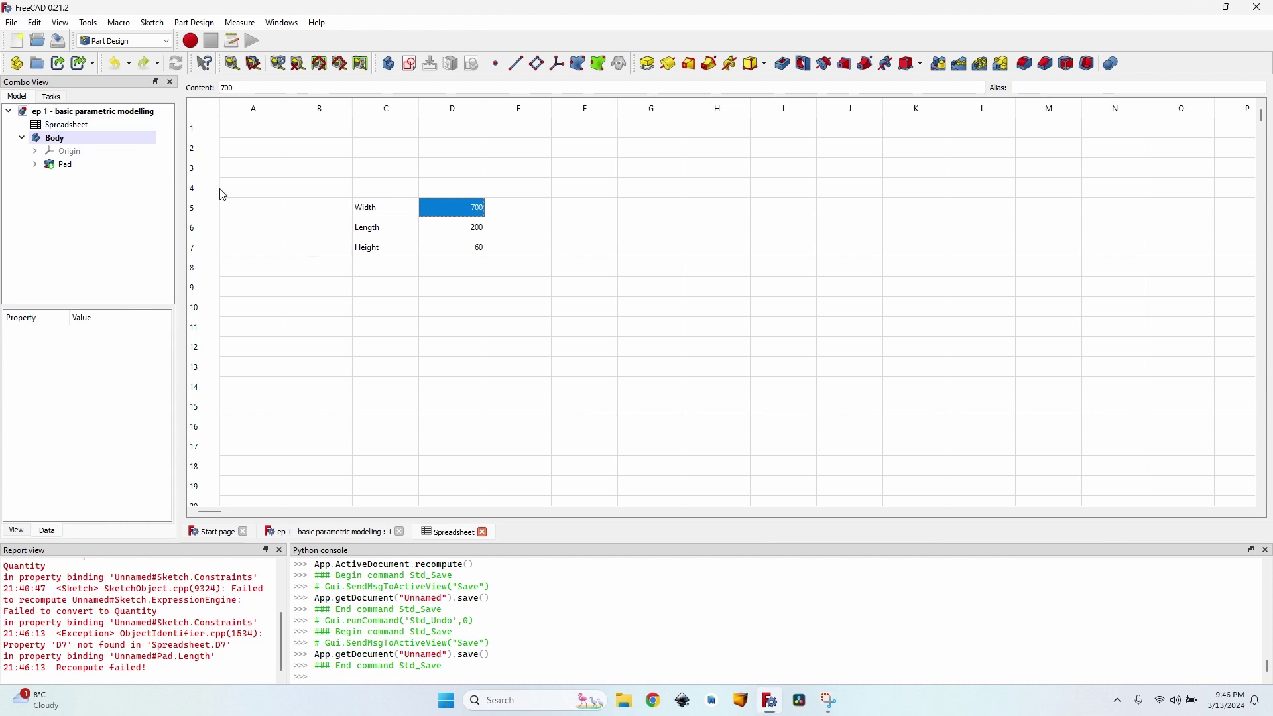
click(467, 219)
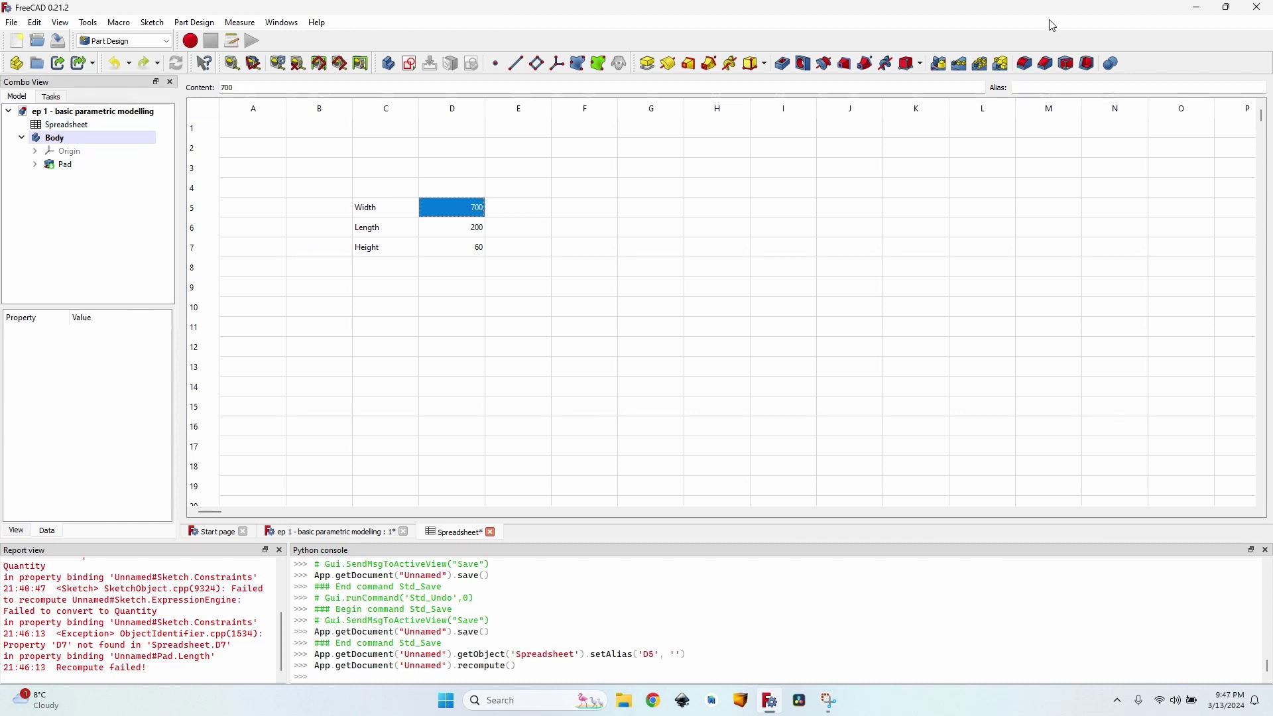
click(1023, 87)
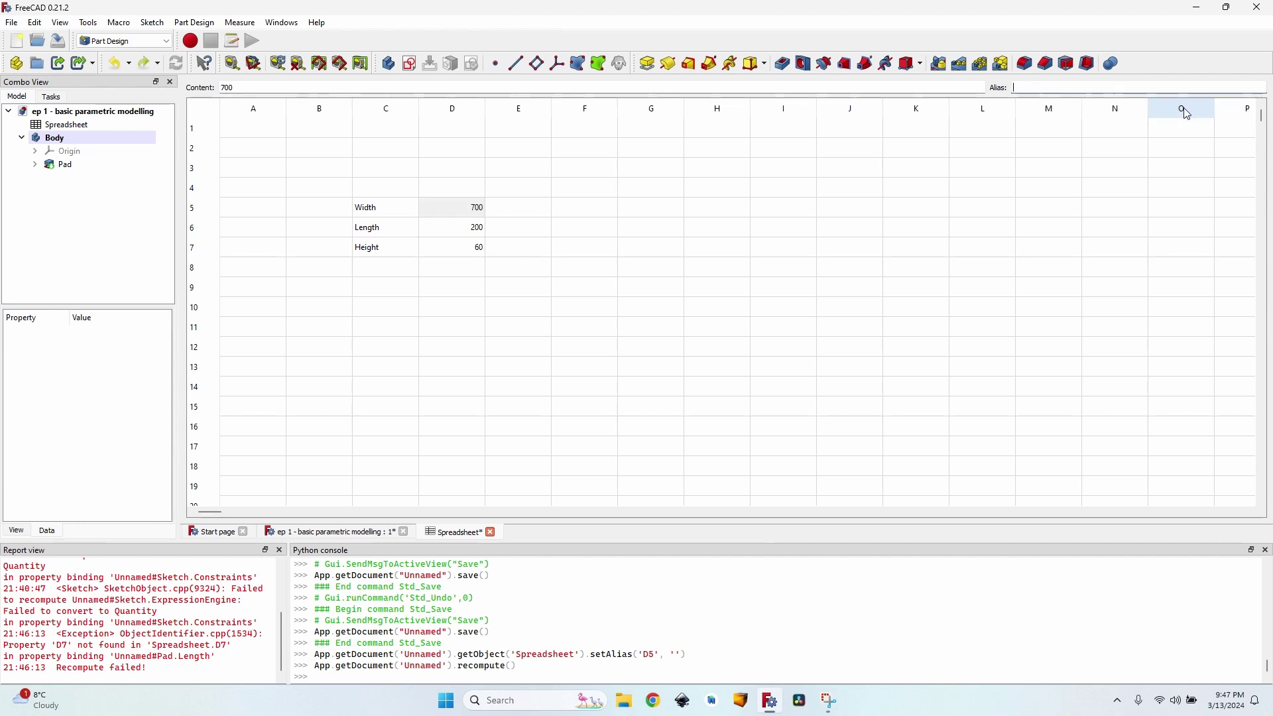
text(width)
key(Return)
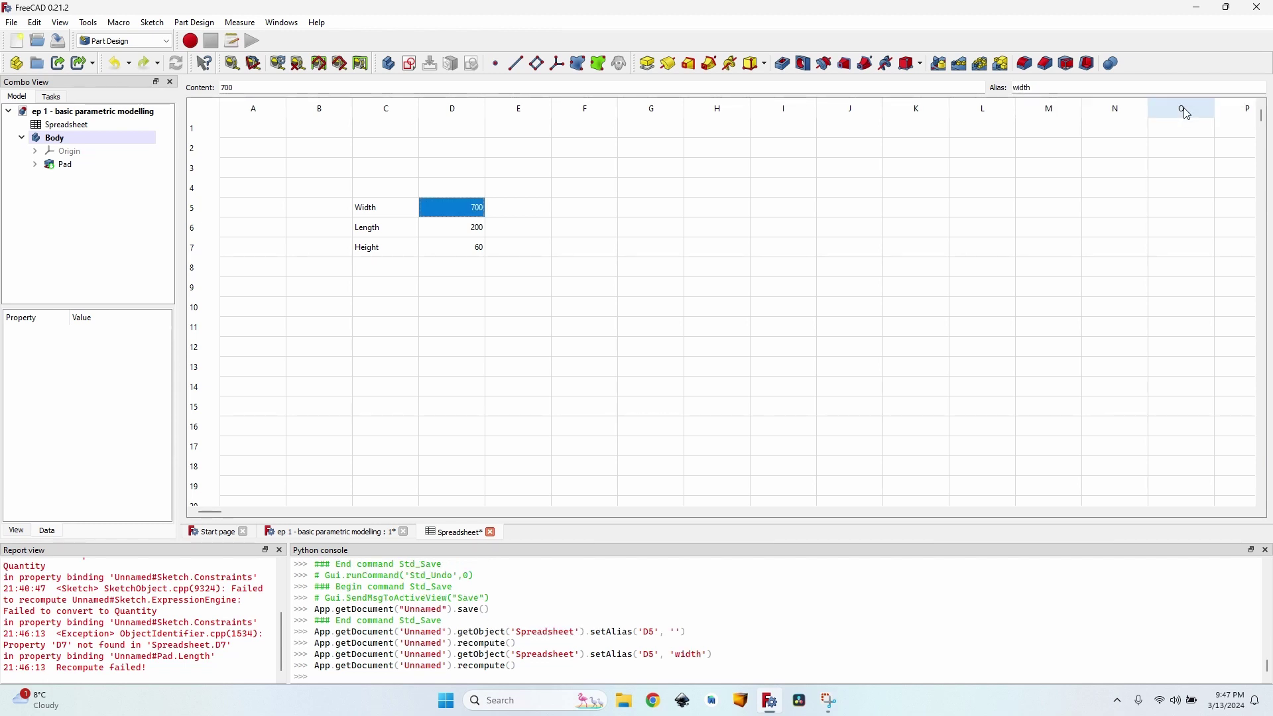
key(Down)
click(443, 207)
- Give cell D6 the alias length and save the document
click(462, 230)
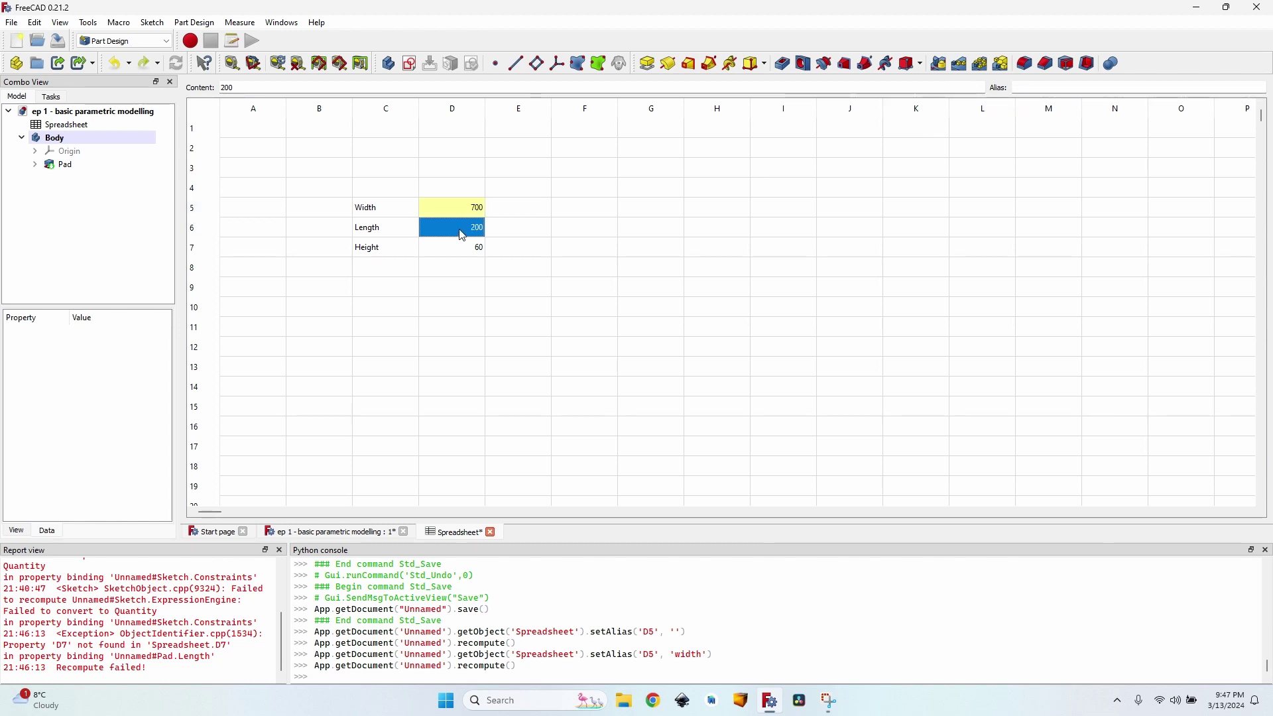
click(1072, 87)
text(length)
key(Return)
key(ctrl+s)
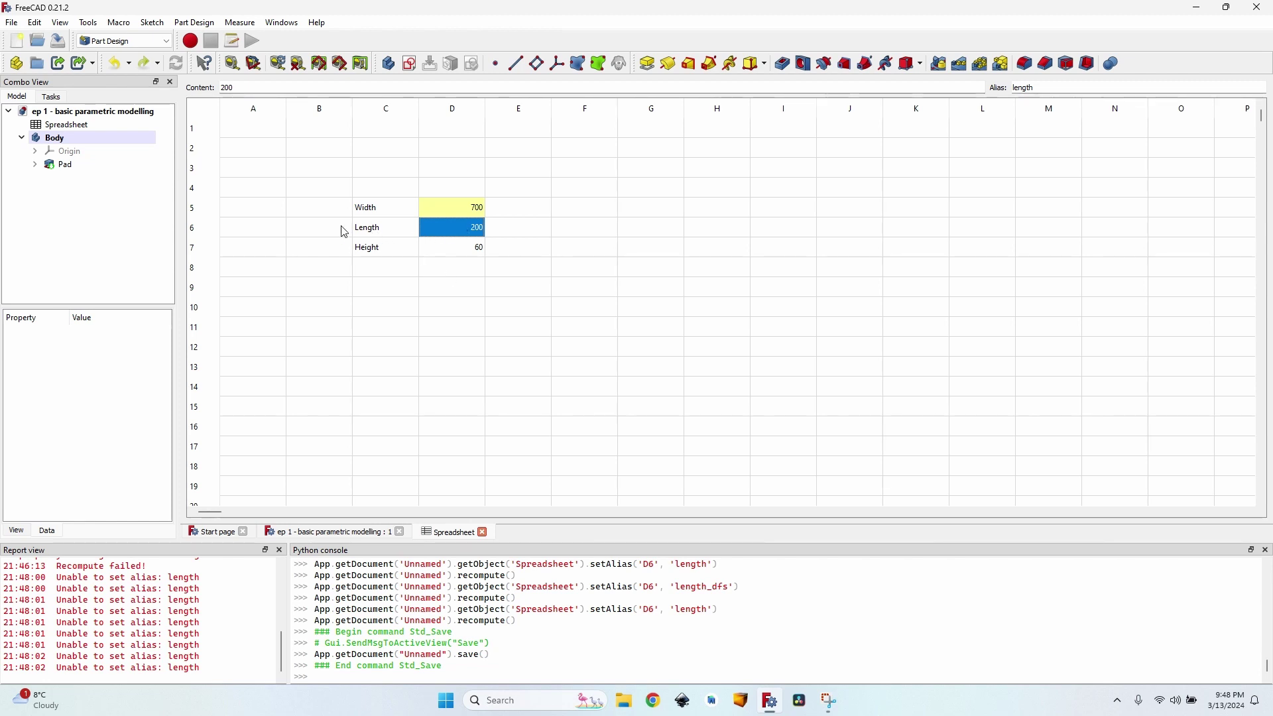
- Open the Pad's sketch and bind the 200 mm horizontal dimension to Spreadsheet.length
click(335, 536)
click(35, 165)
double_click(79, 177)
scroll(554, 372, up, 5)
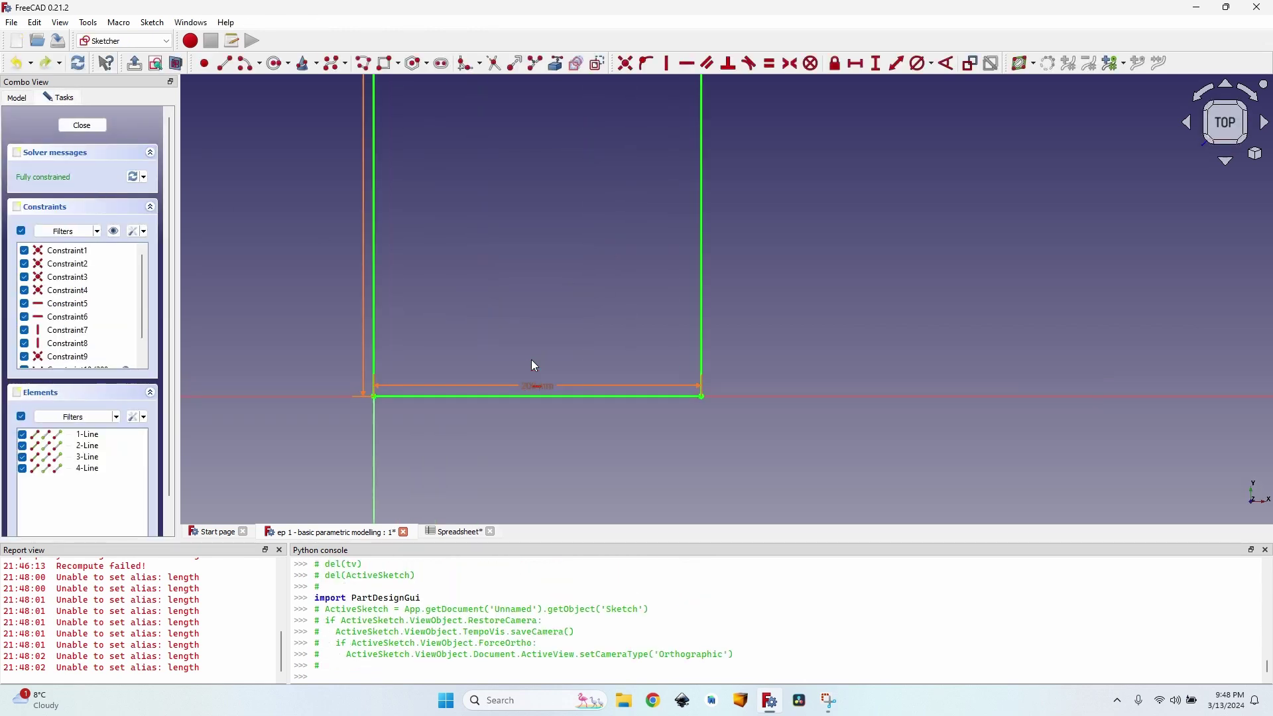
double_click(554, 390)
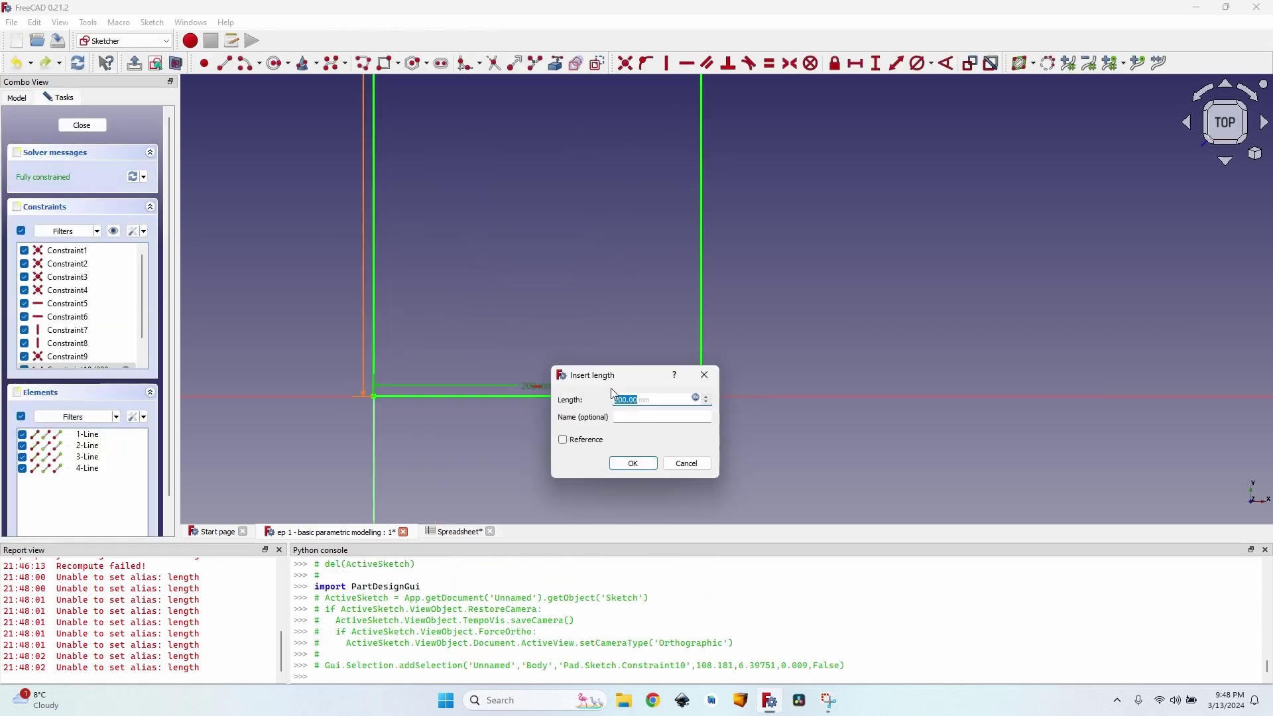
click(696, 399)
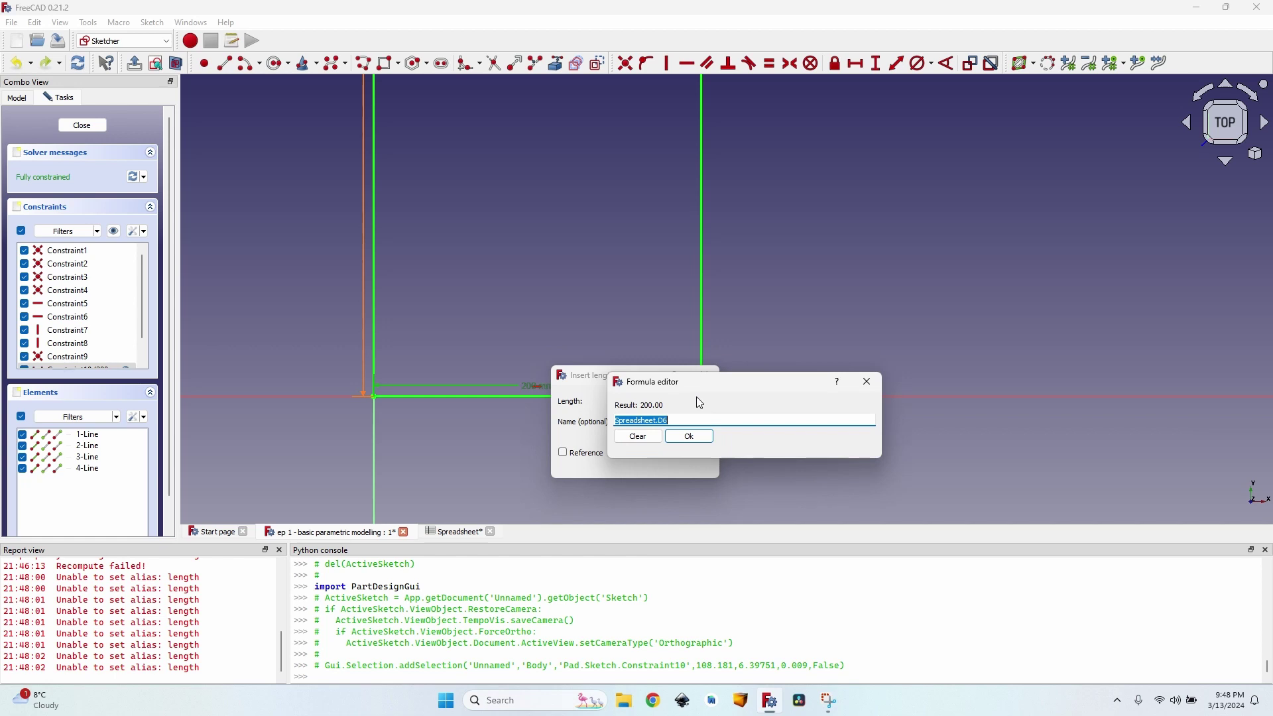
key(End)
key(BackSpace)
key(BackSpace)
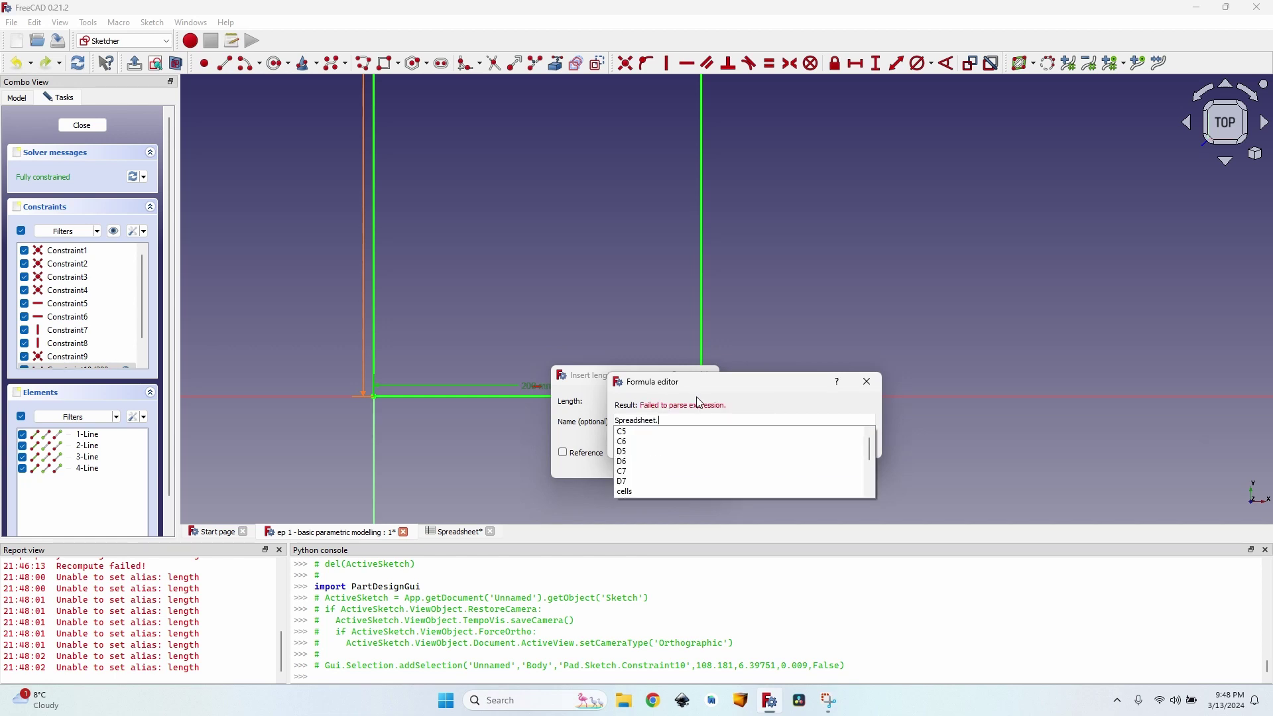
text(len)
key(Down)
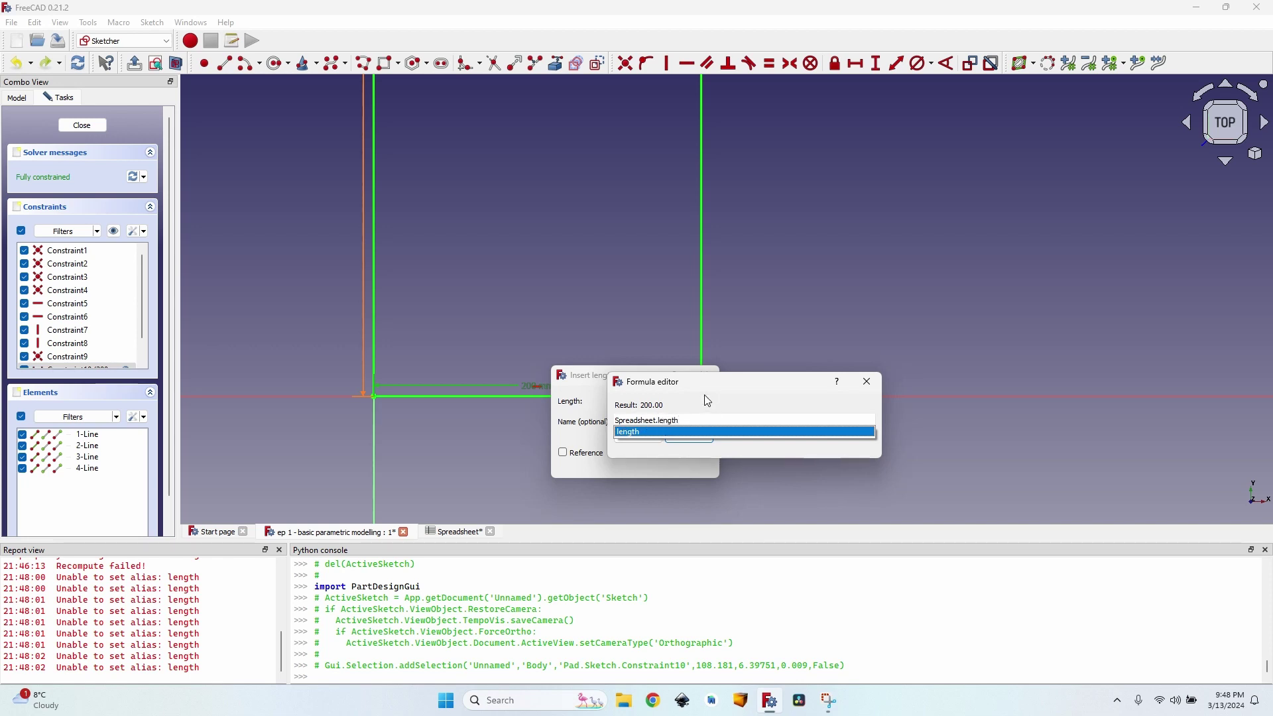
click(648, 432)
click(692, 439)
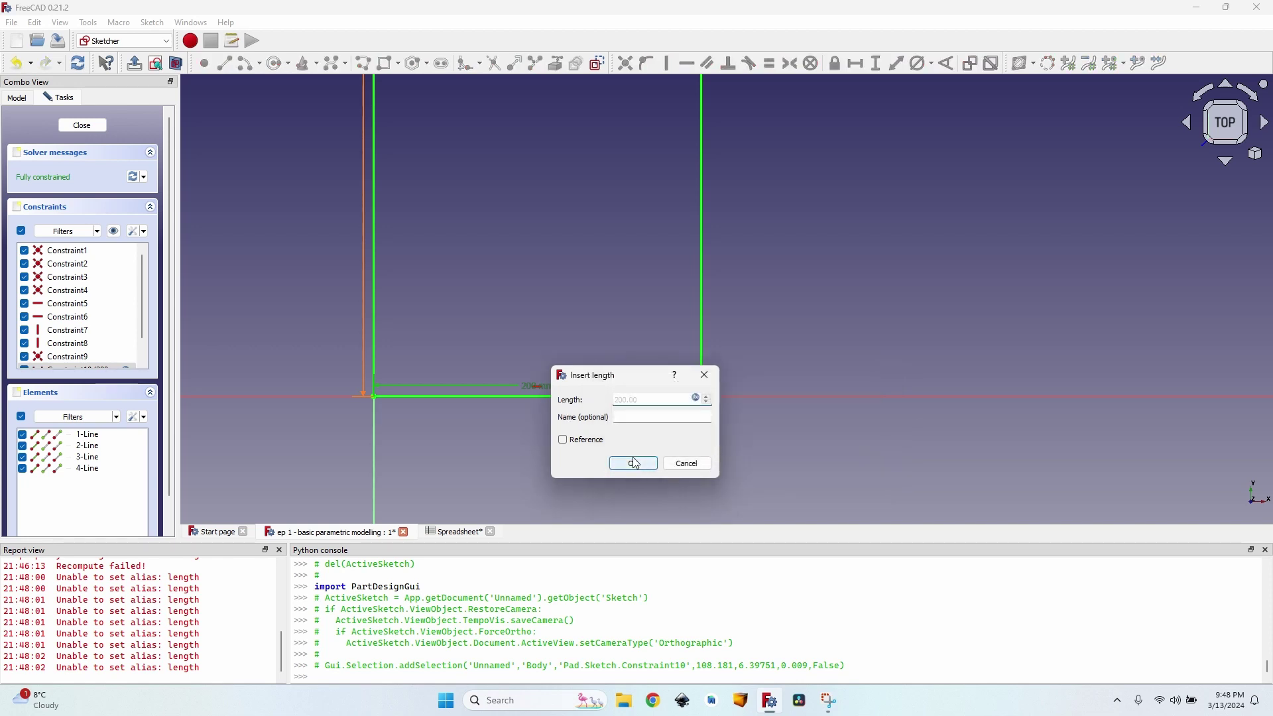
click(635, 464)
- Bind the 700 mm vertical dimension to Spreadsheet.width
scroll(561, 294, up, 2)
scroll(411, 189, down, 4)
middle_drag(443, 200, 647, 412)
scroll(647, 412, down, 1)
double_click(563, 233)
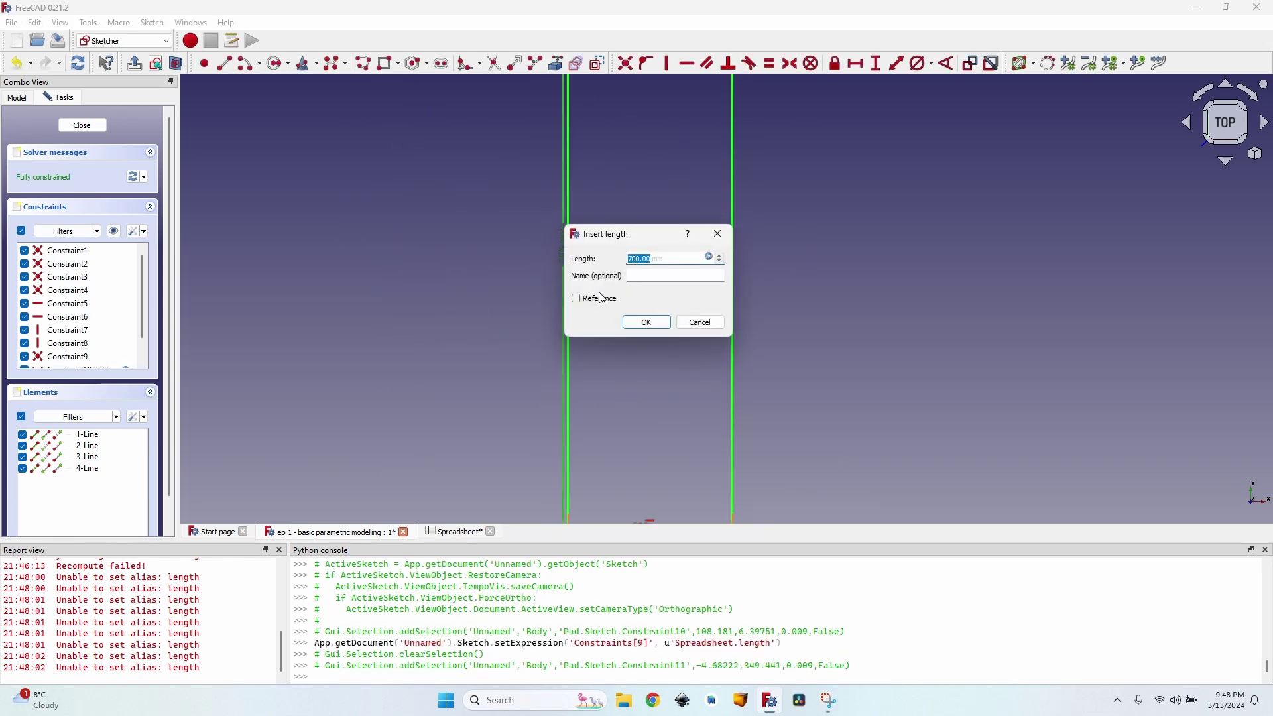
click(710, 258)
text(Spreadsheet.width)
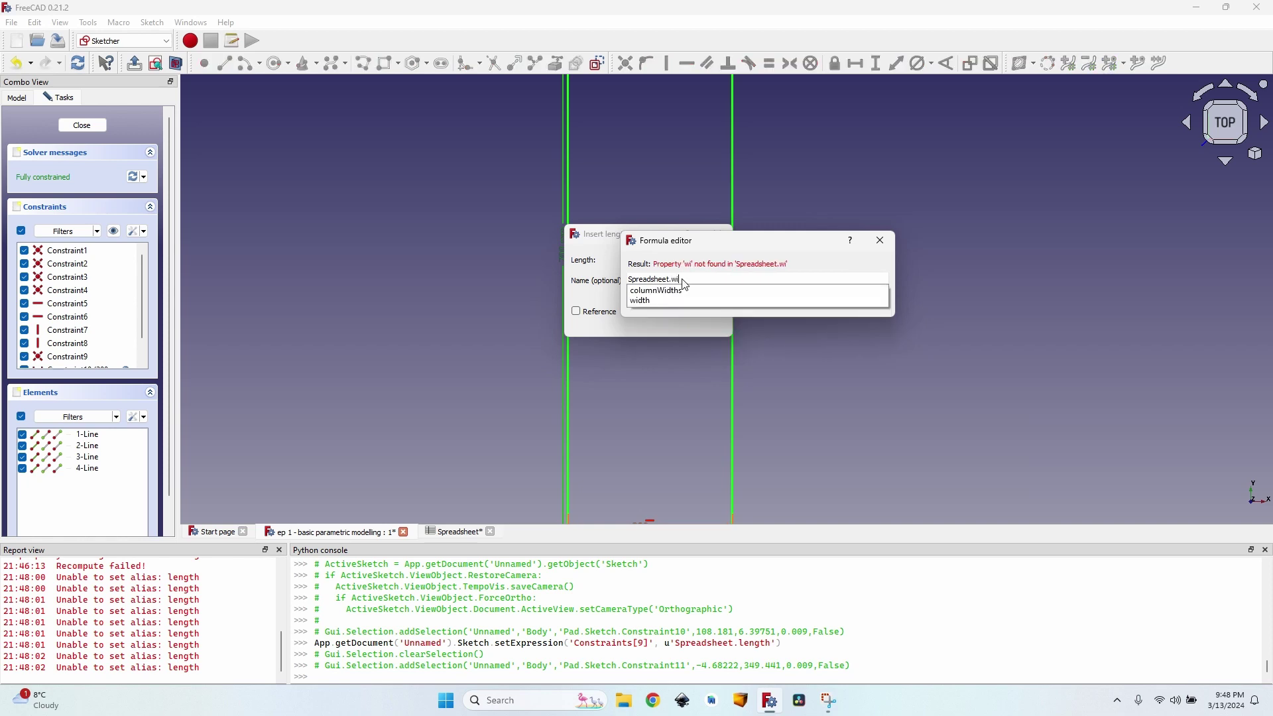
click(685, 280)
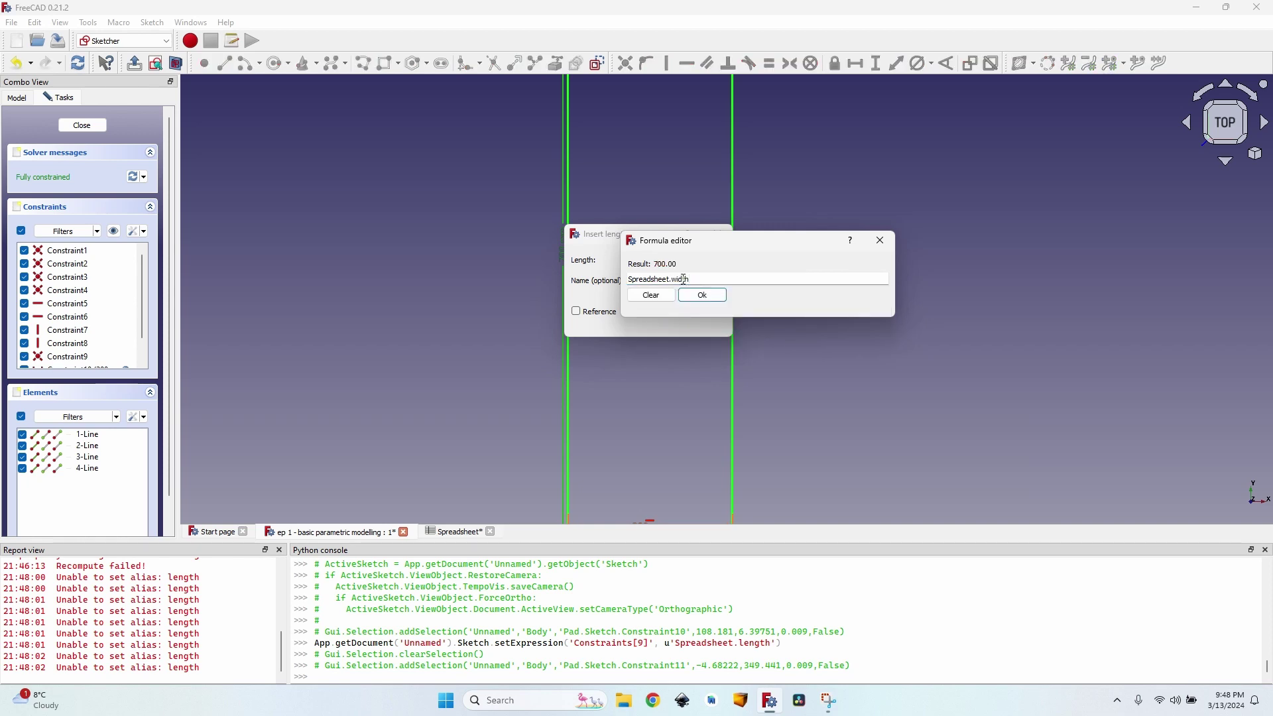
key(Return)
key(Return)
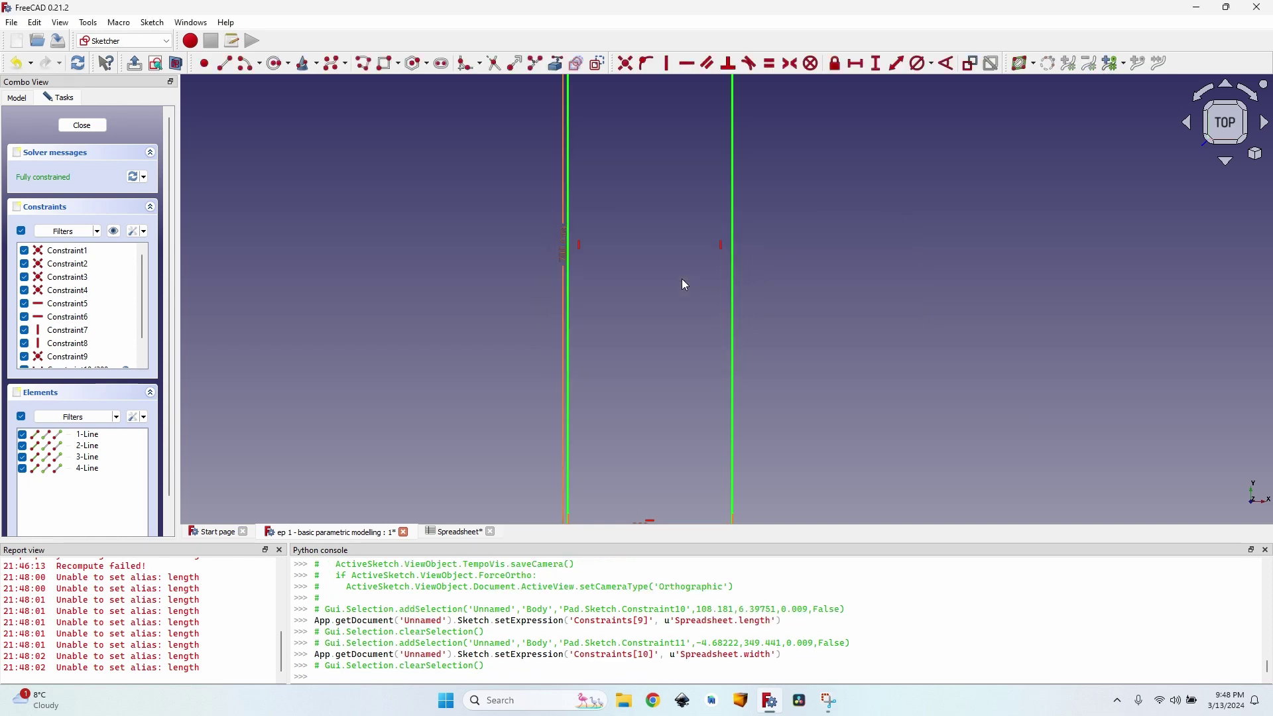
- Leave the sketch and move the Width and Length rows from C5:D6 to H7:I8
key(Escape)
click(452, 532)
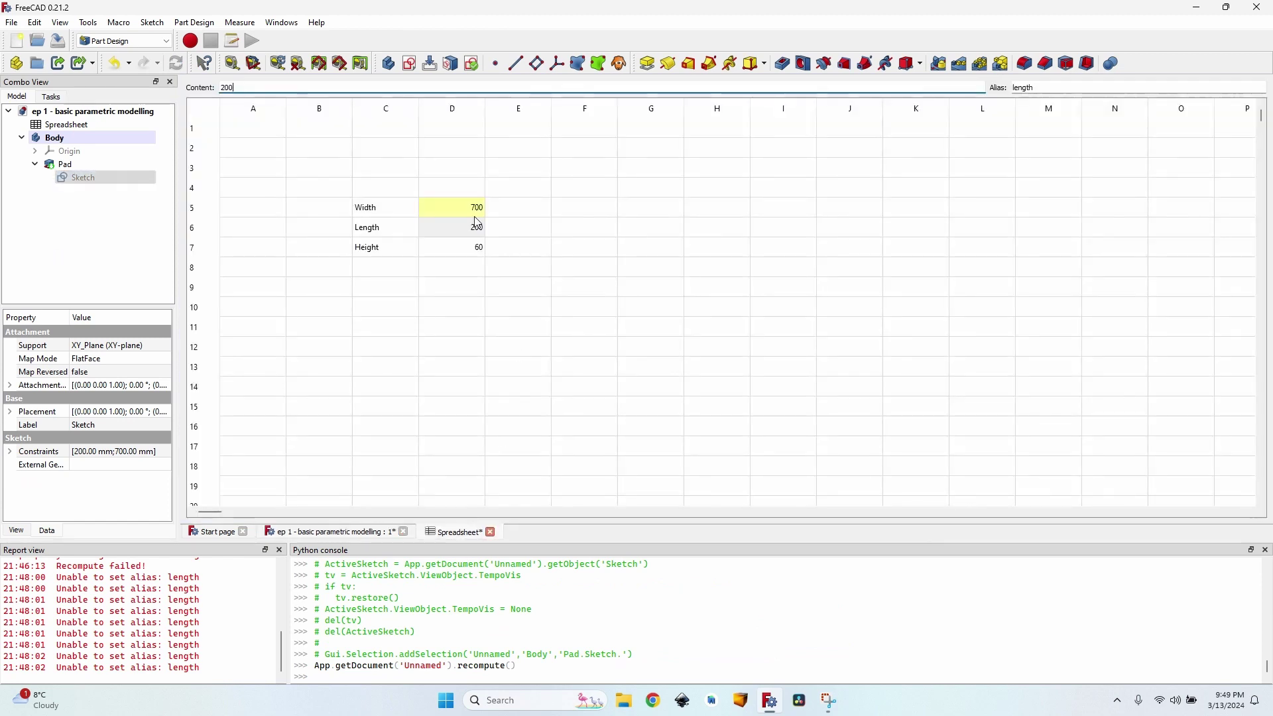
click(386, 174)
drag(369, 207, 450, 227)
key(ctrl+c)
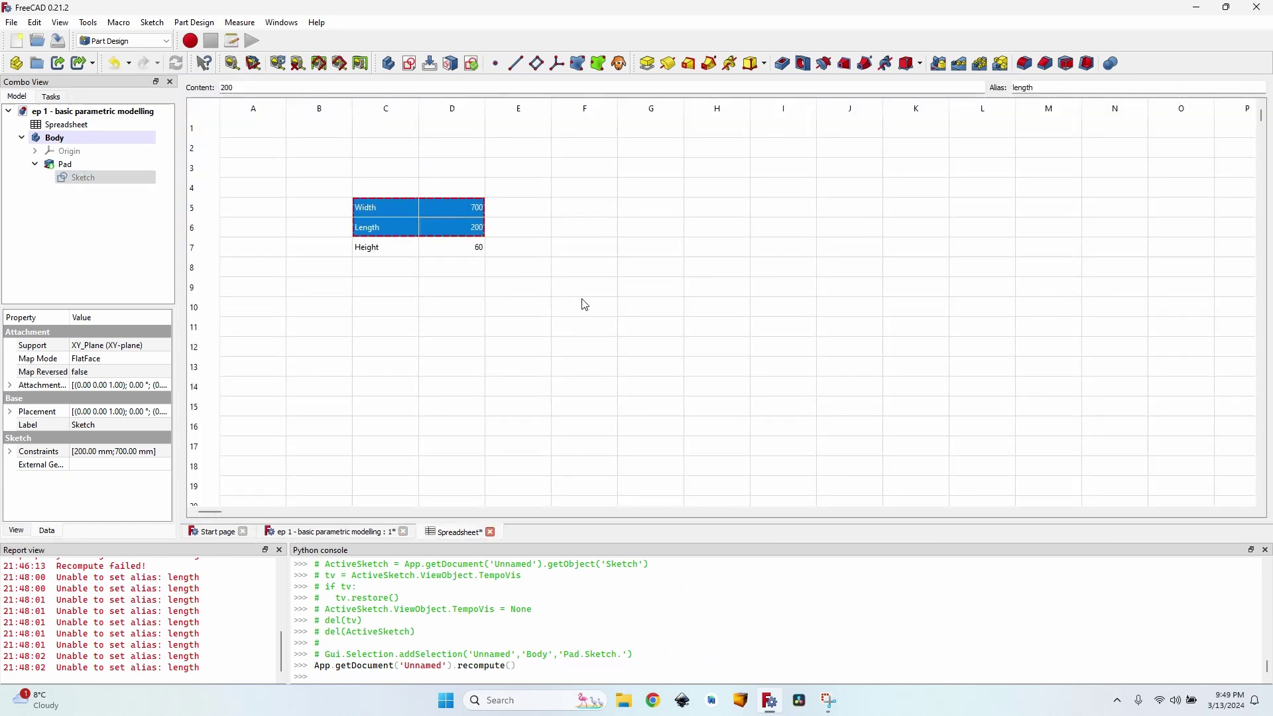
click(655, 316)
click(708, 211)
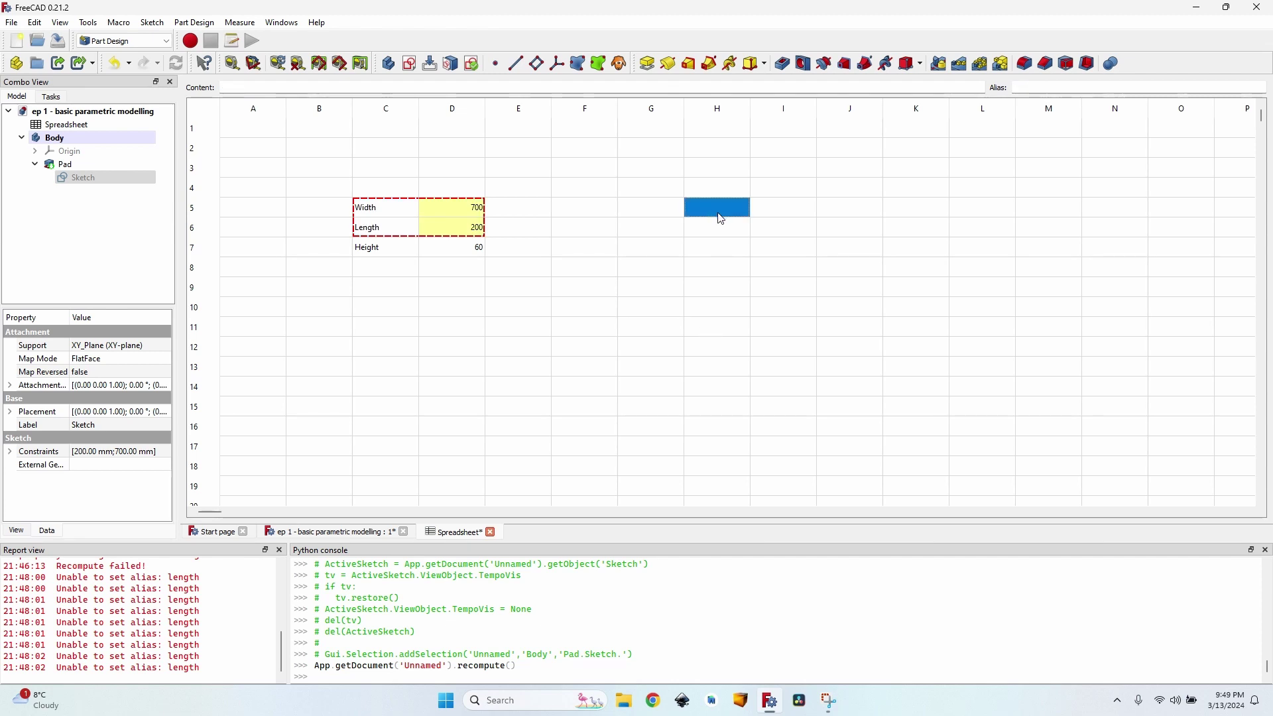
click(706, 251)
key(ctrl+v)
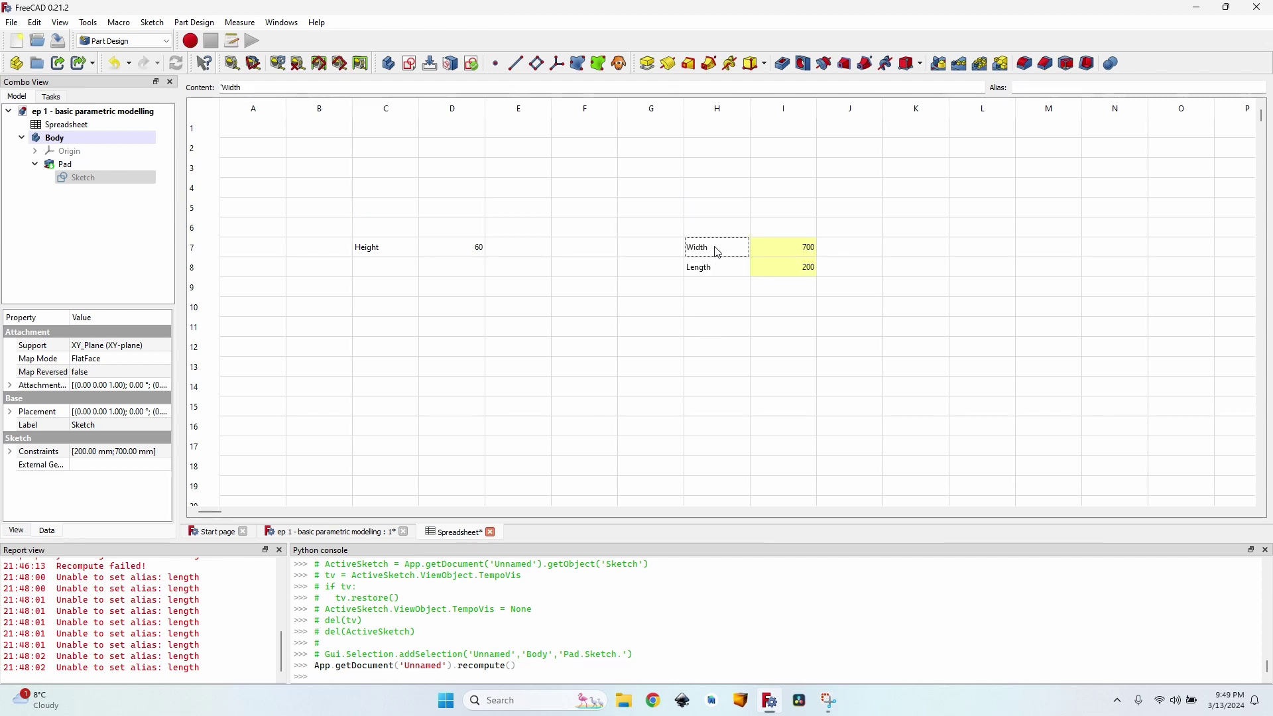
- Set Length (I8) to 600 and Width (I7) to 200, check the resized pad, and save
click(340, 534)
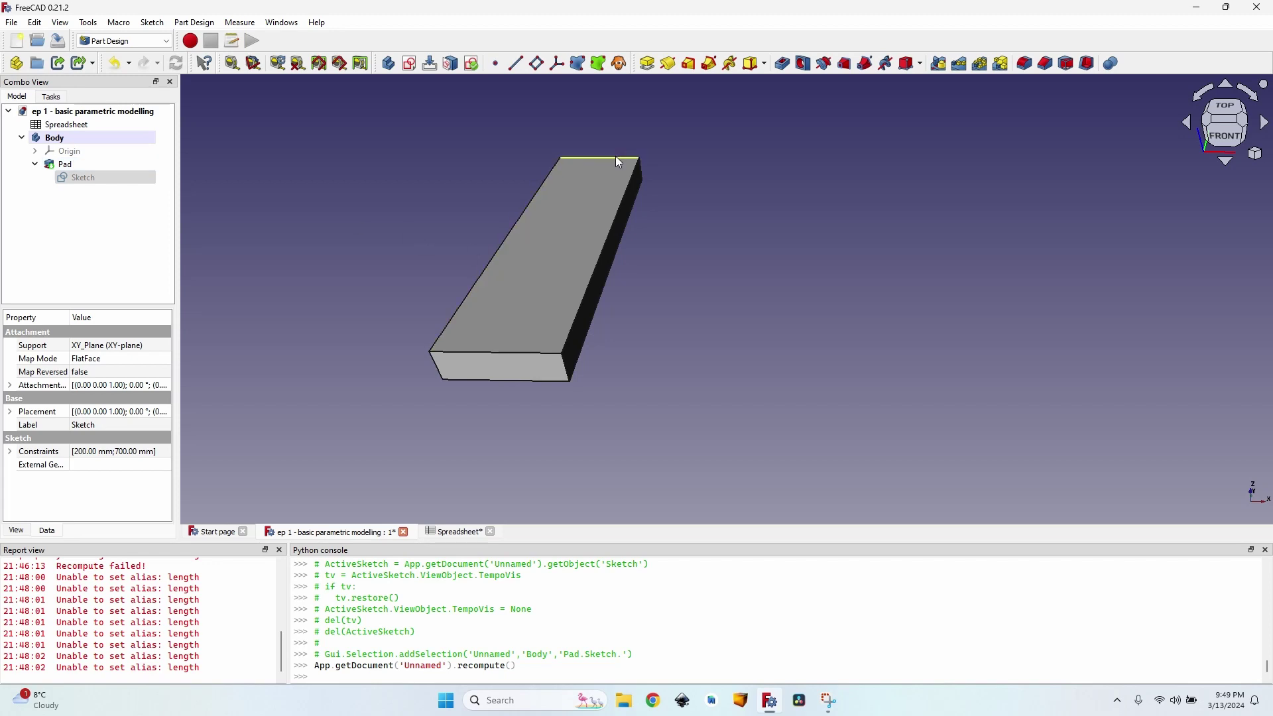
click(454, 534)
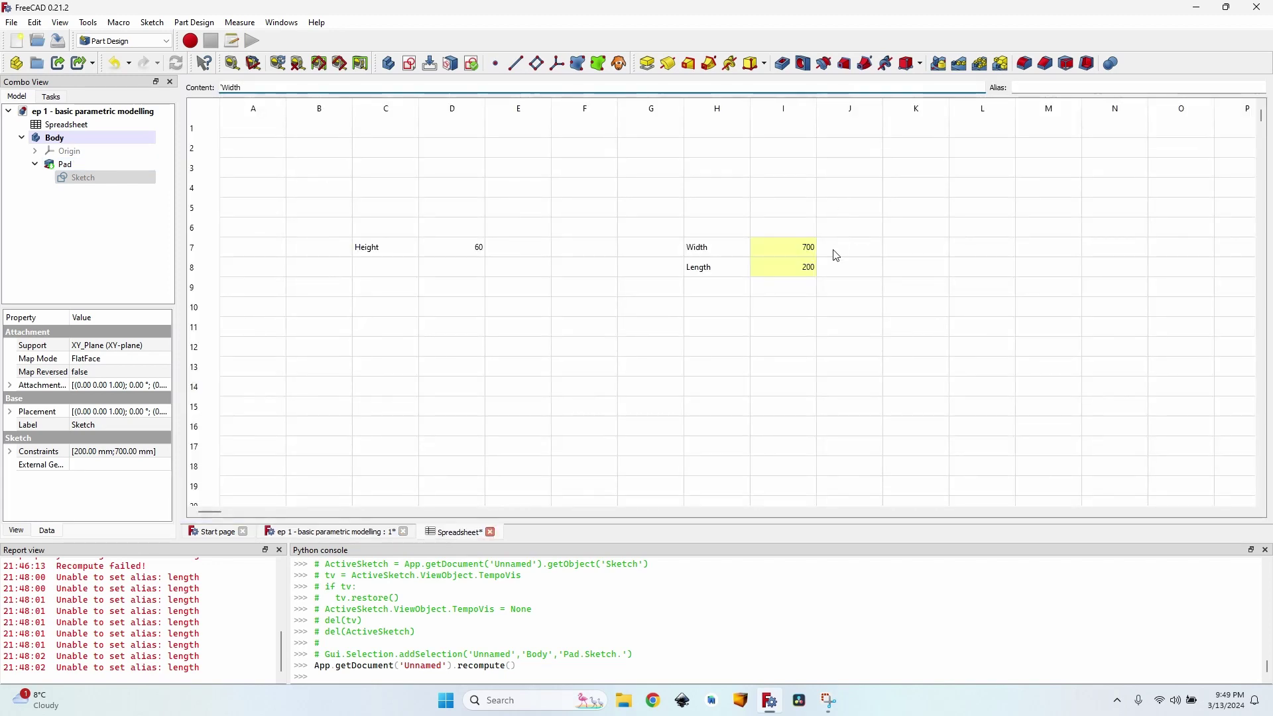
click(803, 269)
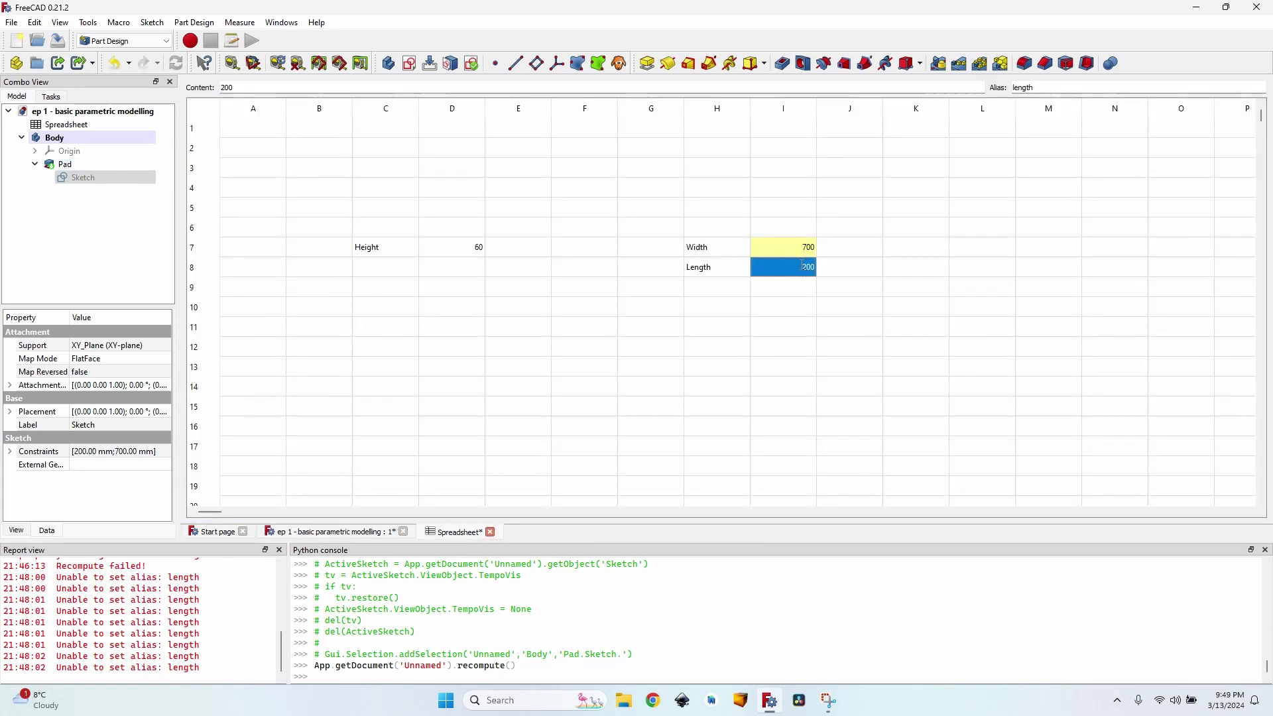
text(600)
key(shift+Return)
text(200)
key(Return)
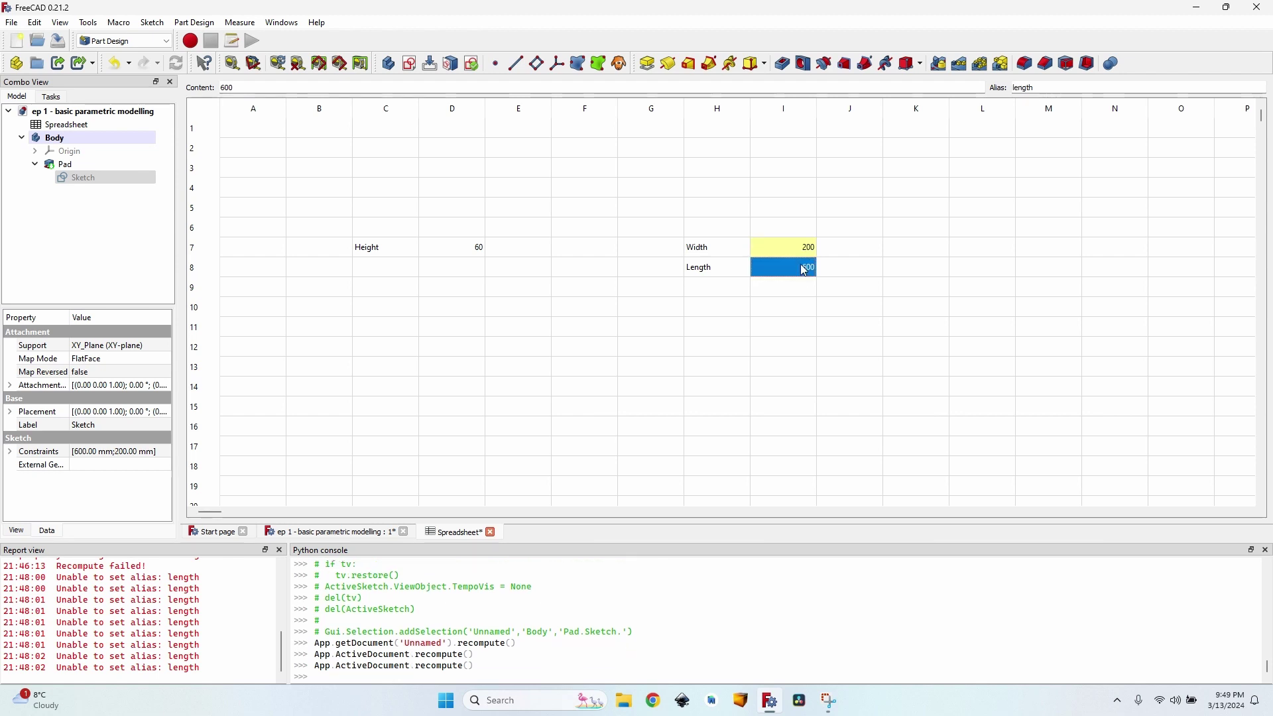
key(ctrl+Tab)
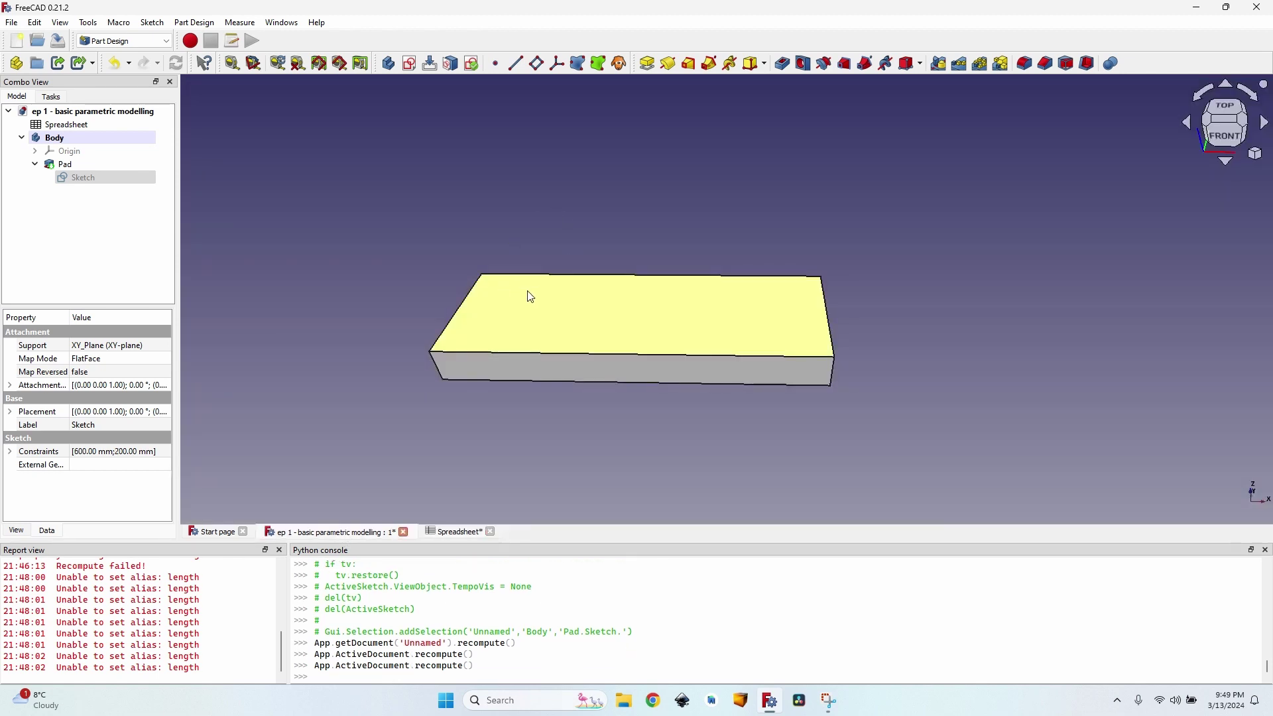
key(ctrl+s)
key(ctrl+Tab)
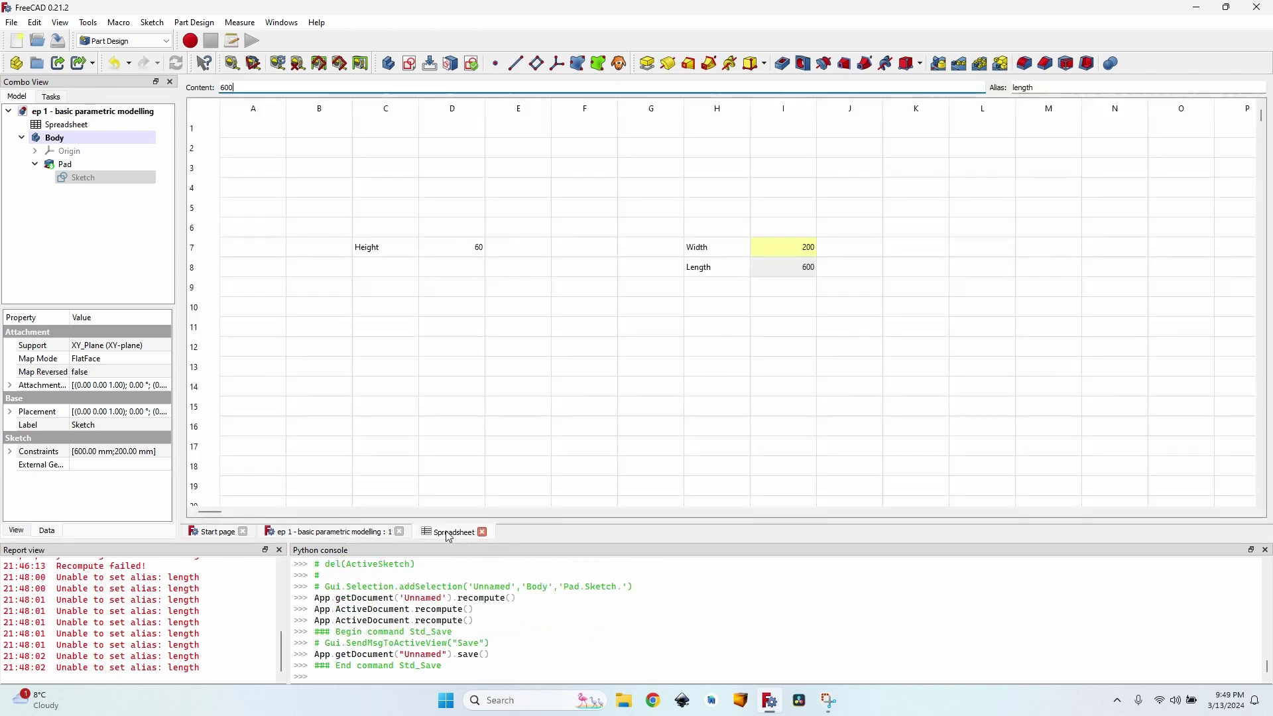
- Assign the alias 'height' to cell D7 and save the document
click(440, 254)
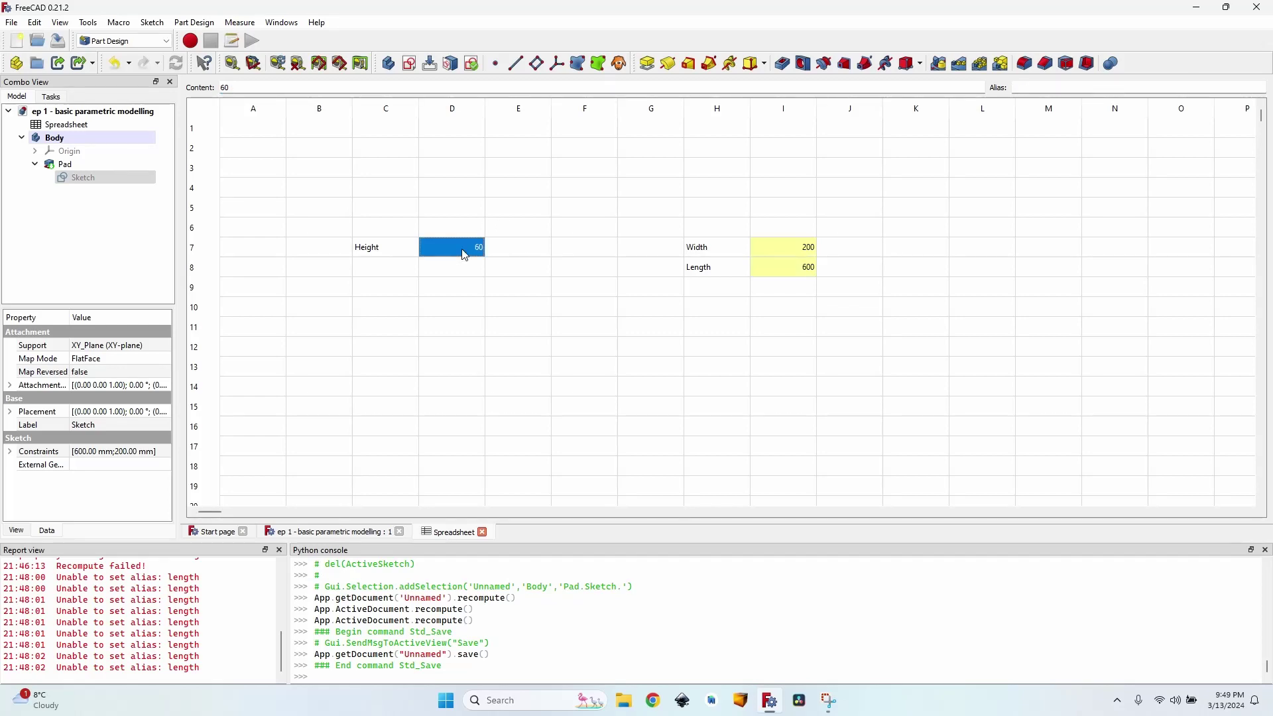
click(1059, 85)
text(height)
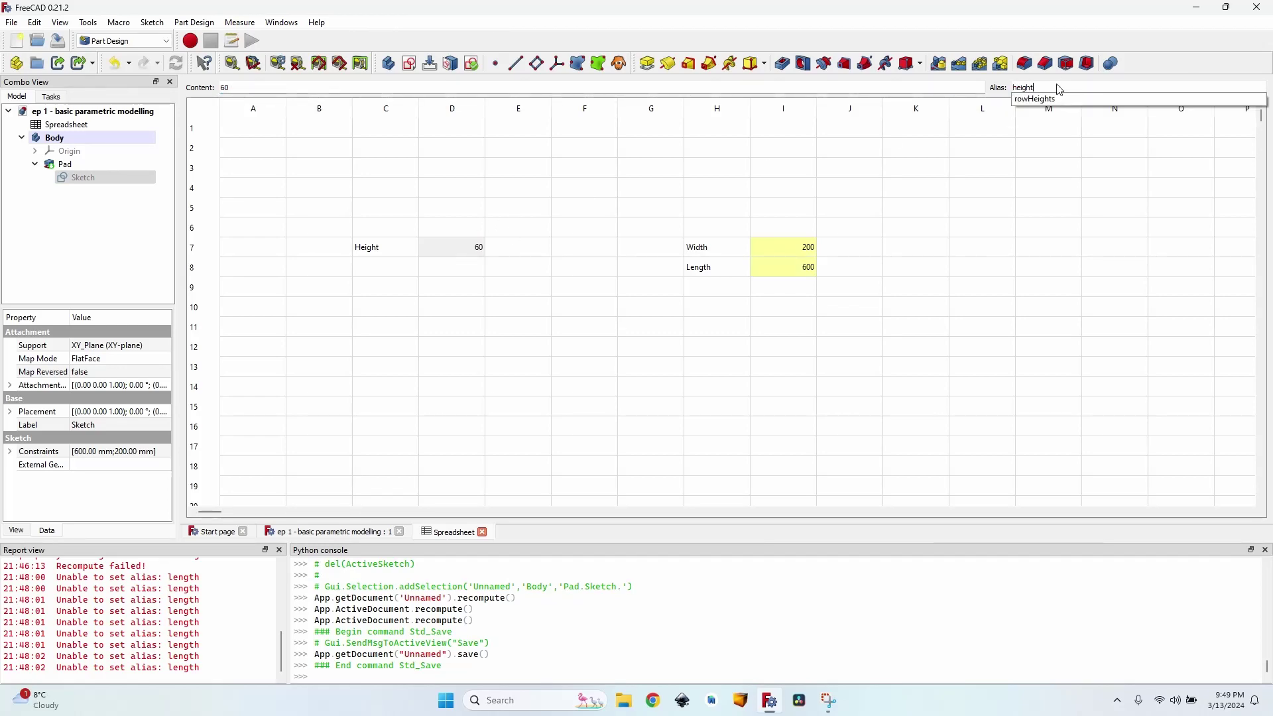
key(Return)
key(ctrl+s)
- Verify D7's alias, then bring up the block's 3D view
click(462, 251)
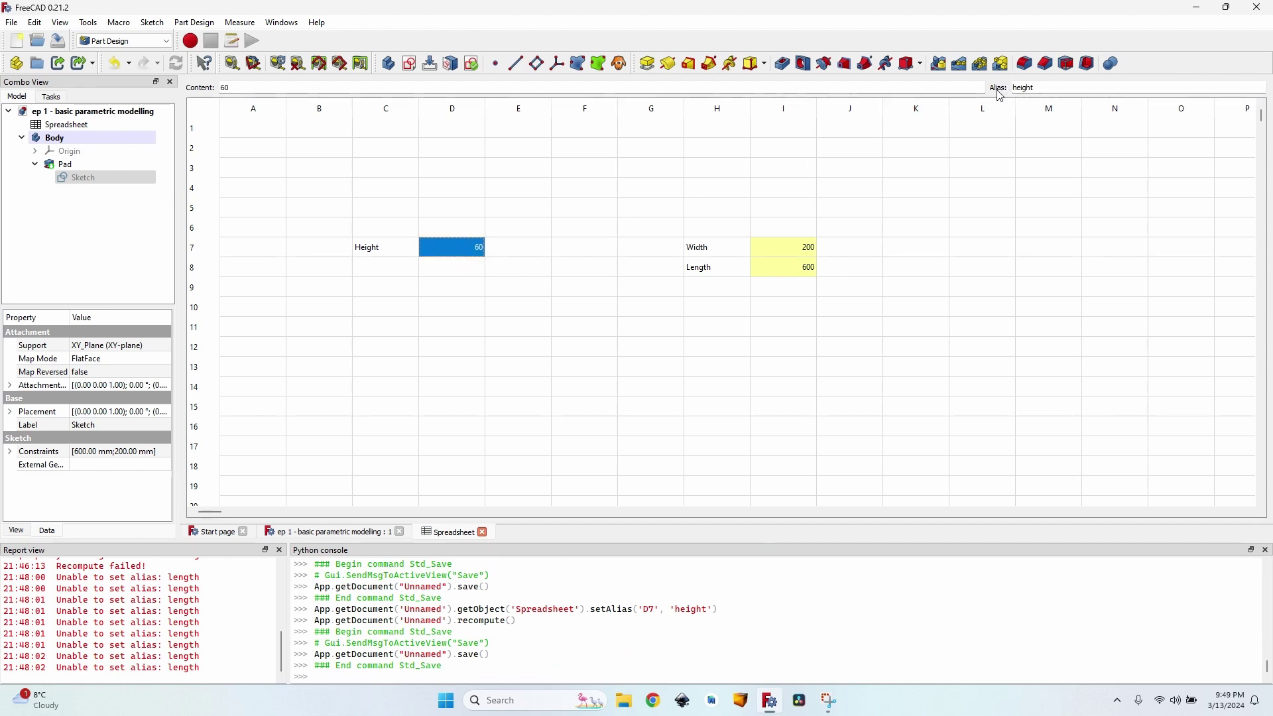
click(474, 261)
click(464, 248)
click(357, 533)
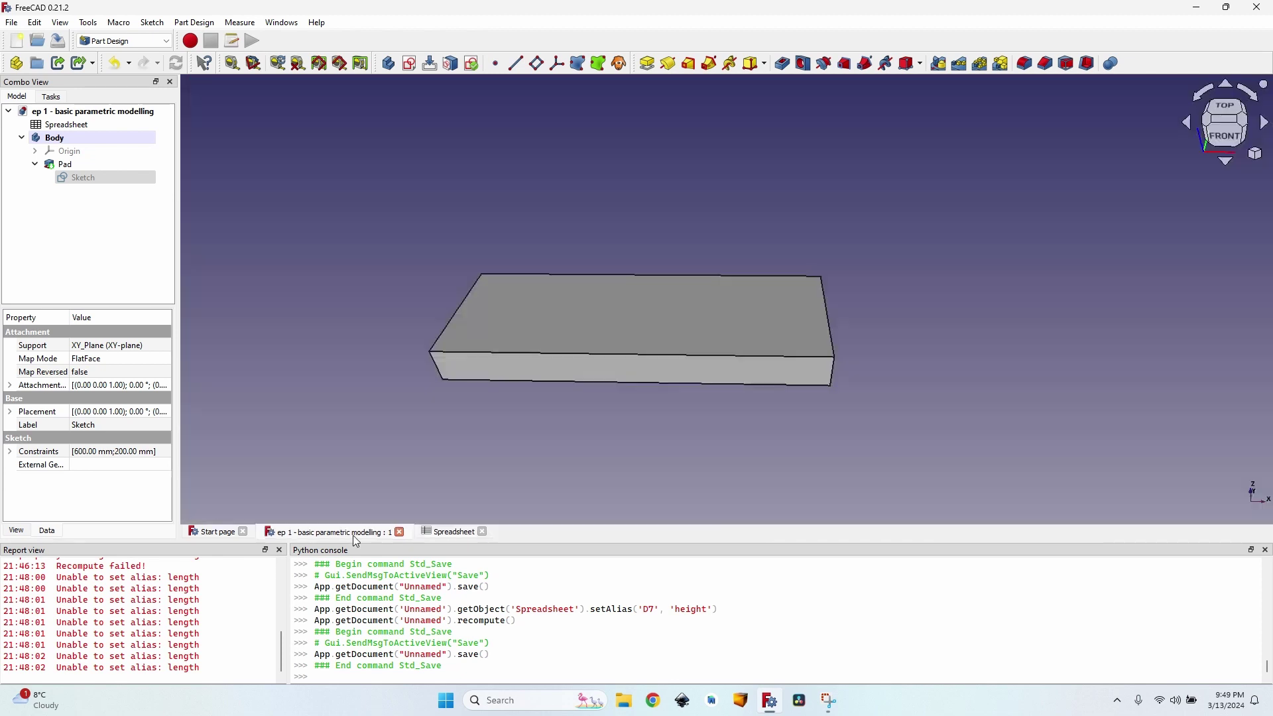
- Rebind the Pad's Length formula from Spreadsheet.D7 to Spreadsheet.height
click(67, 165)
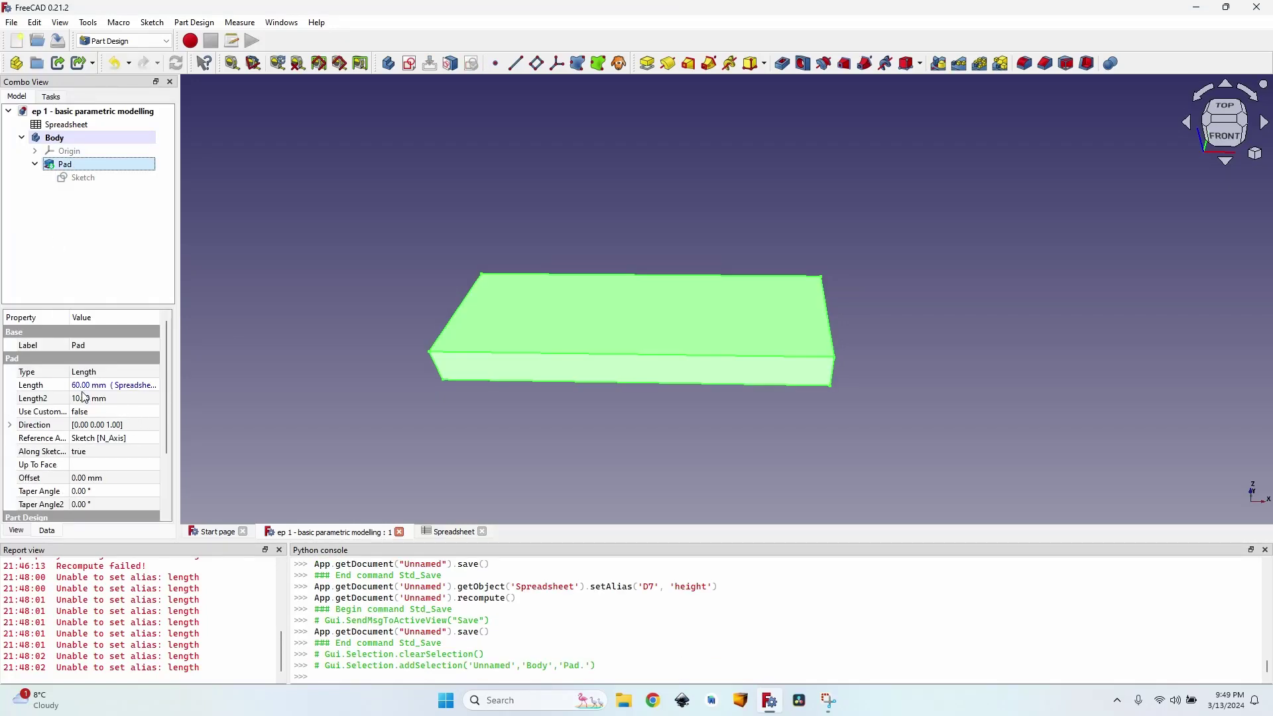
click(126, 385)
click(148, 387)
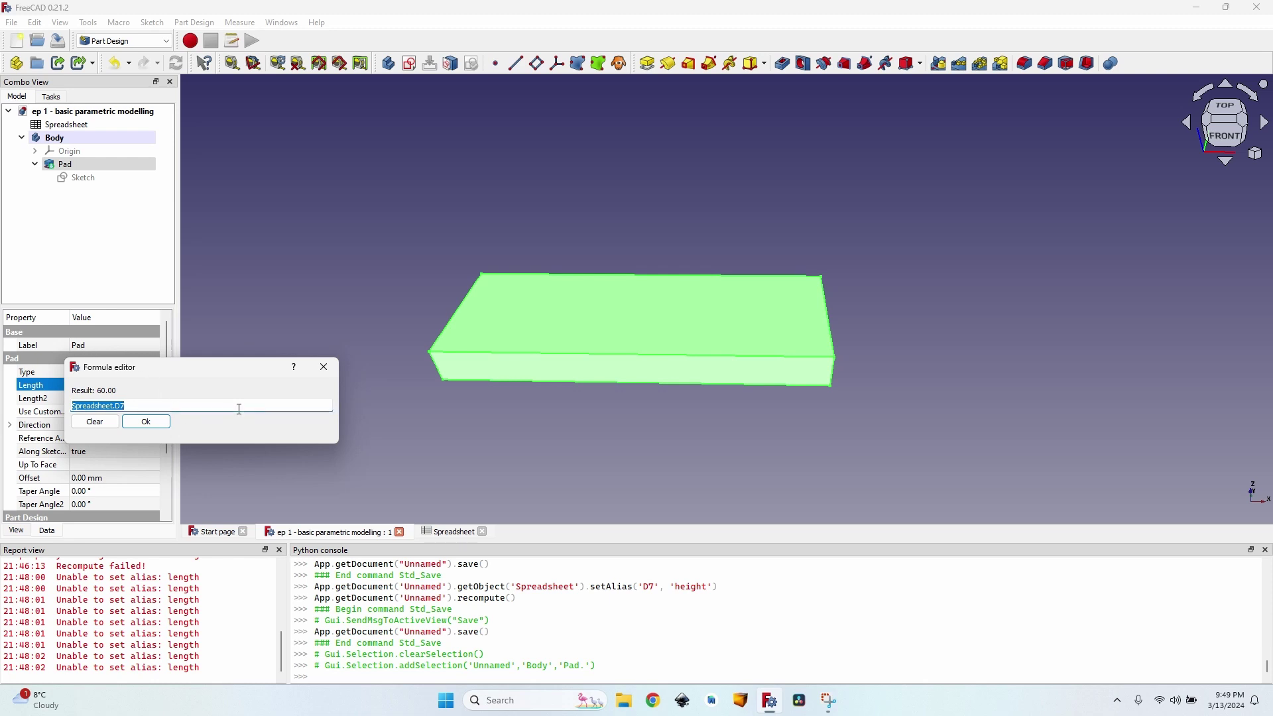
key(BackSpace)
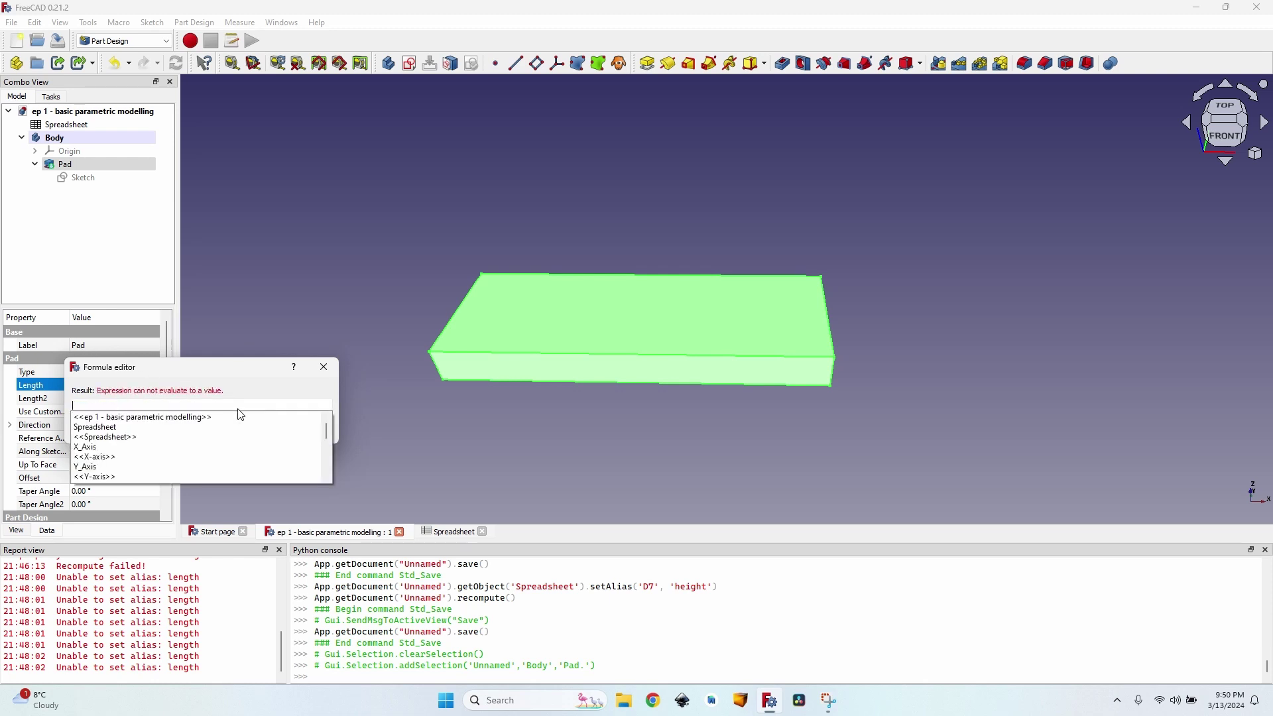
text(Spreadsheet.)
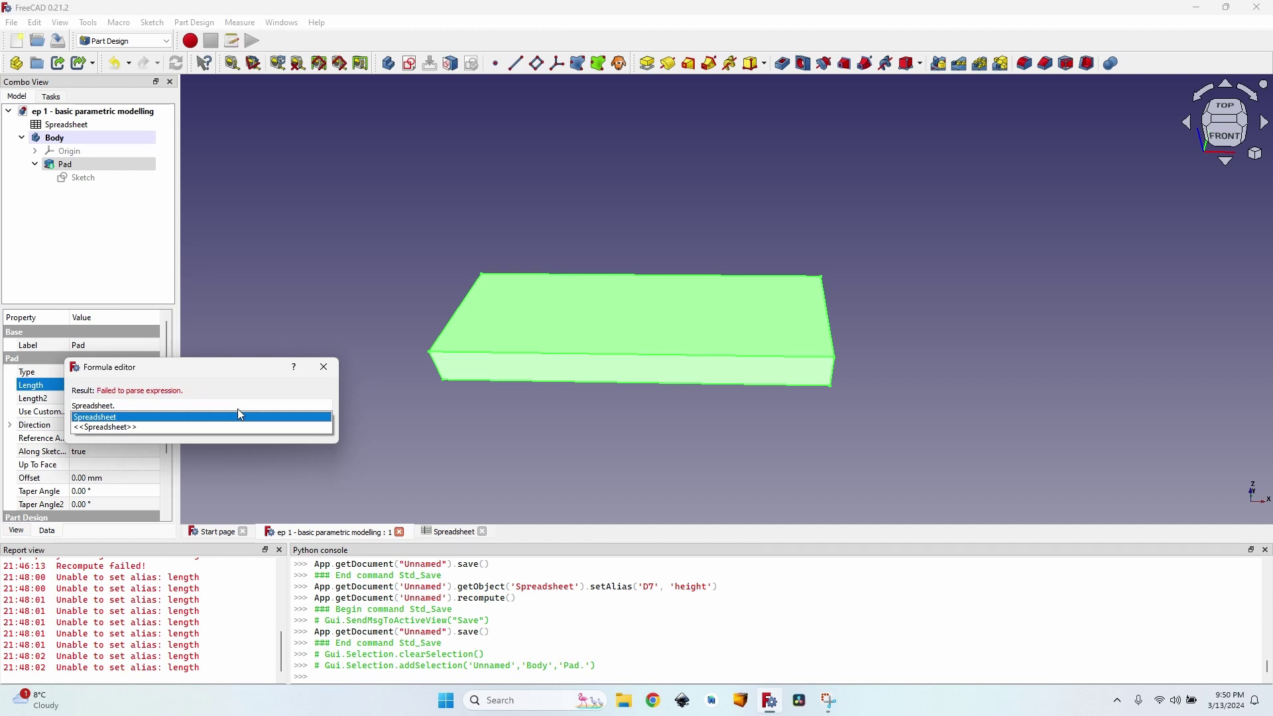
text(height)
key(Down)
key(Return)
key(Return)
key(Down)
key(Down)
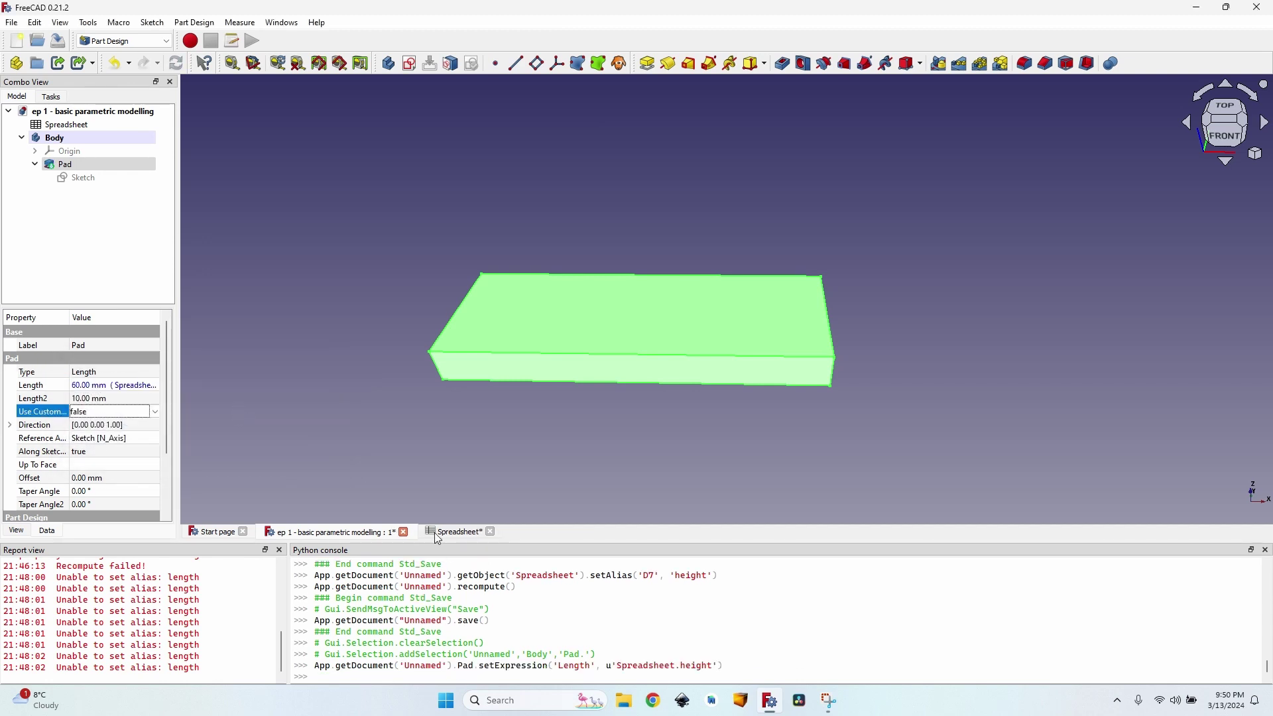
- Move the Height label and 60 value from C7:D7 to H6:I6
click(442, 534)
click(446, 230)
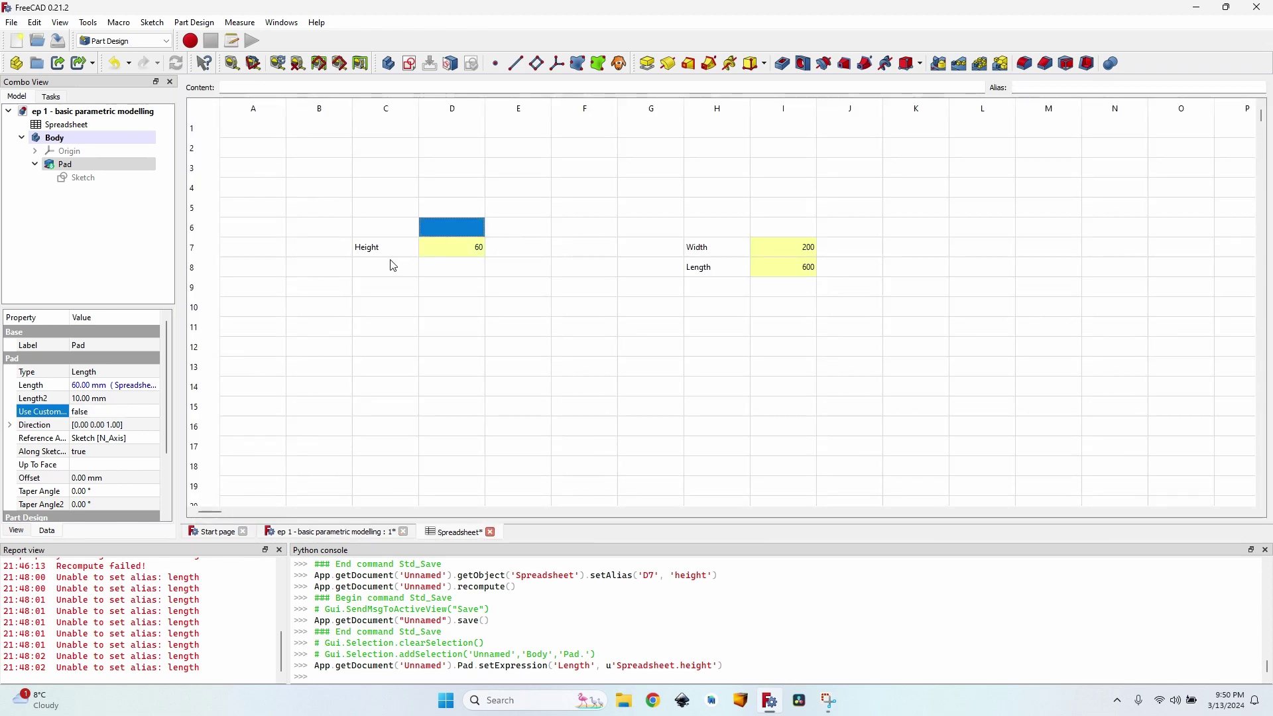
drag(388, 247, 773, 293)
key(ctrl+c)
click(710, 224)
key(ctrl+v)
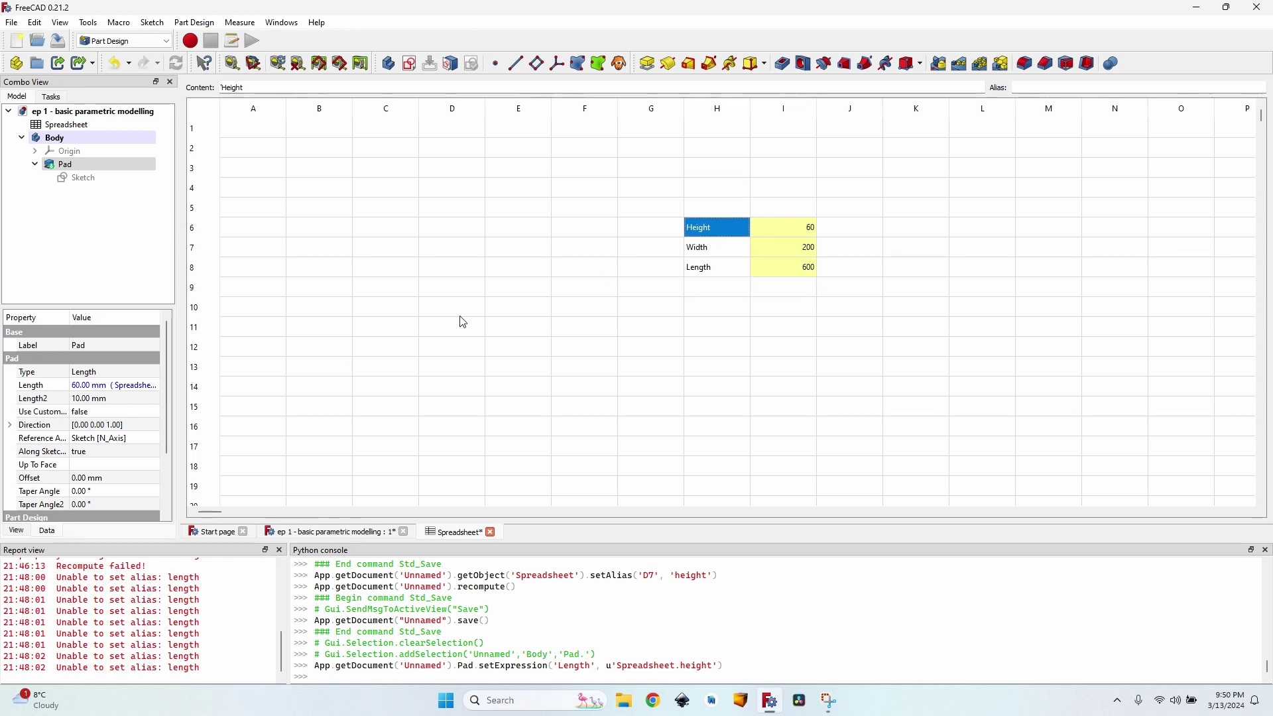
- Save the document and orbit the 3D view around the block
click(364, 530)
key(ctrl+s)
click(414, 289)
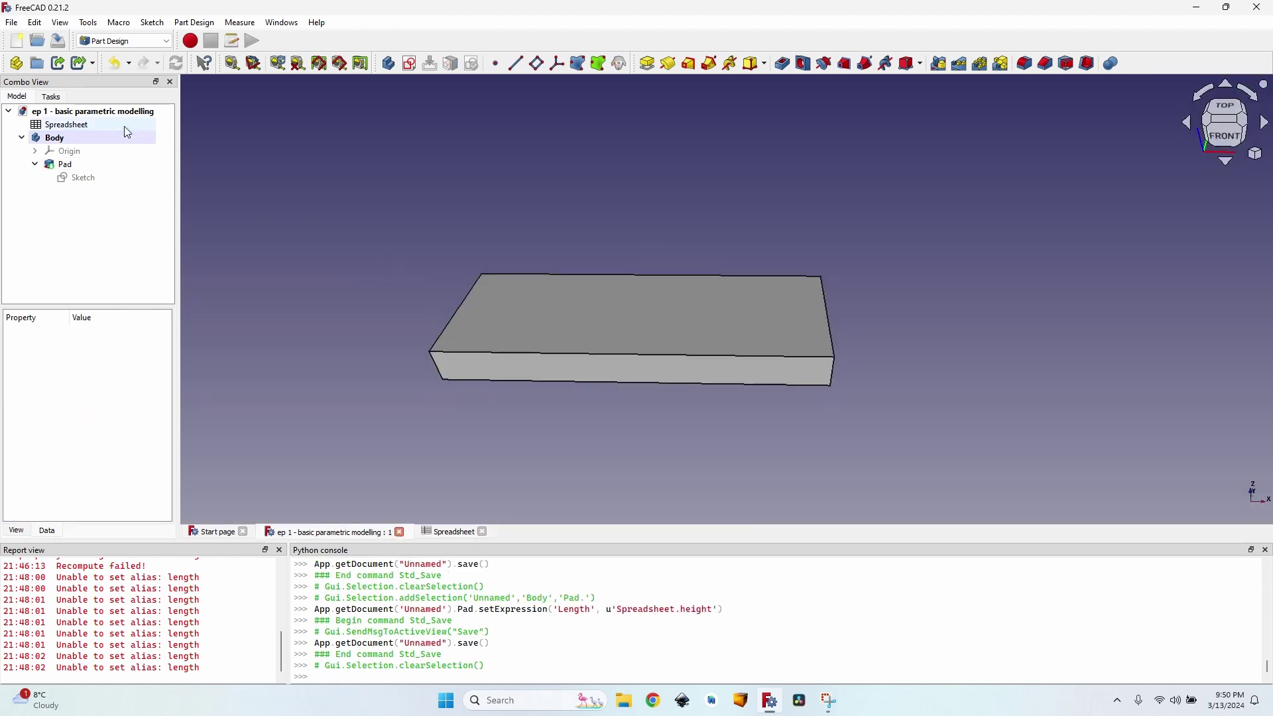
scroll(478, 312, up, 1)
middle_drag(527, 317, 565, 173)
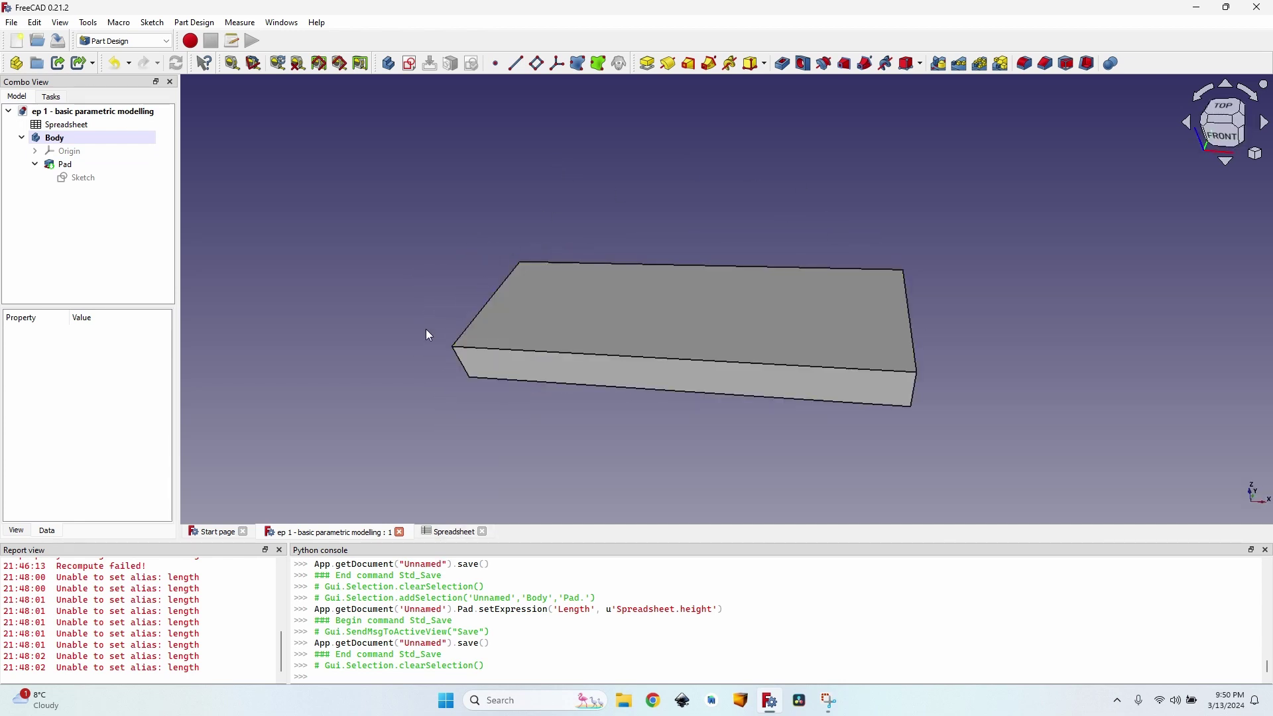
- Enter Length 800, Width 300 and Height 50 in I8, I7 and I6, then save
click(456, 532)
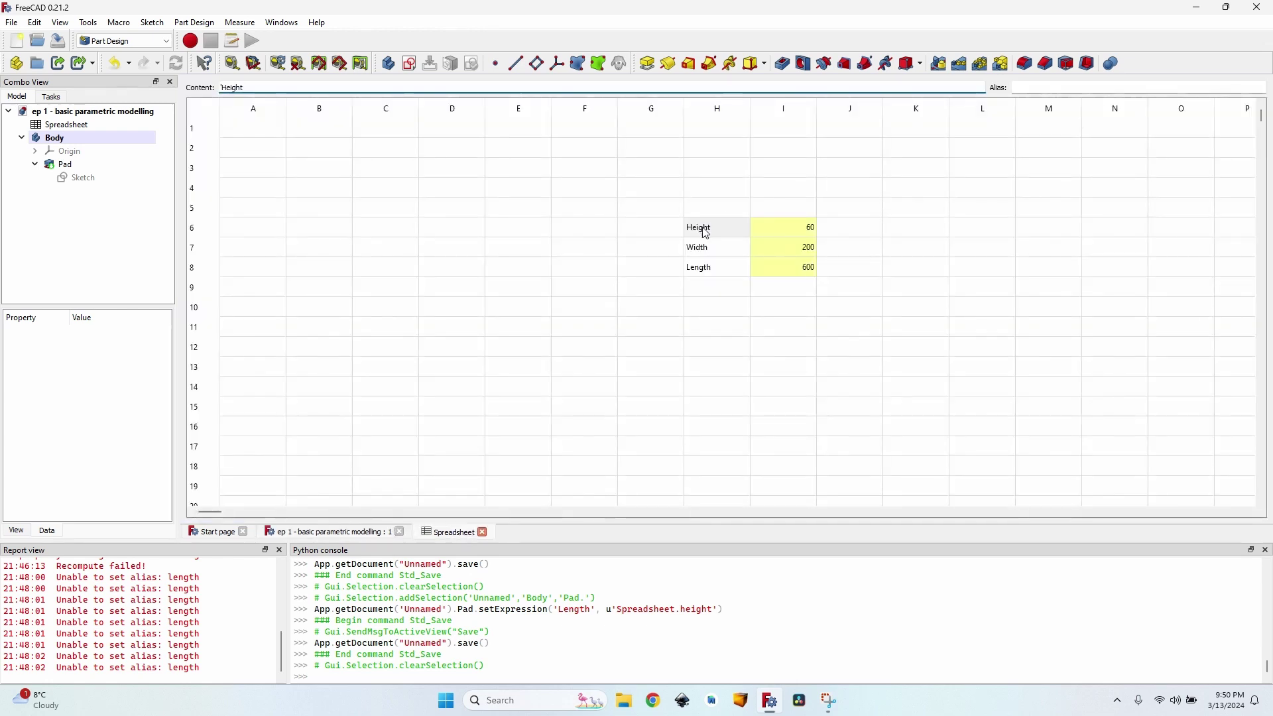
click(777, 234)
click(771, 273)
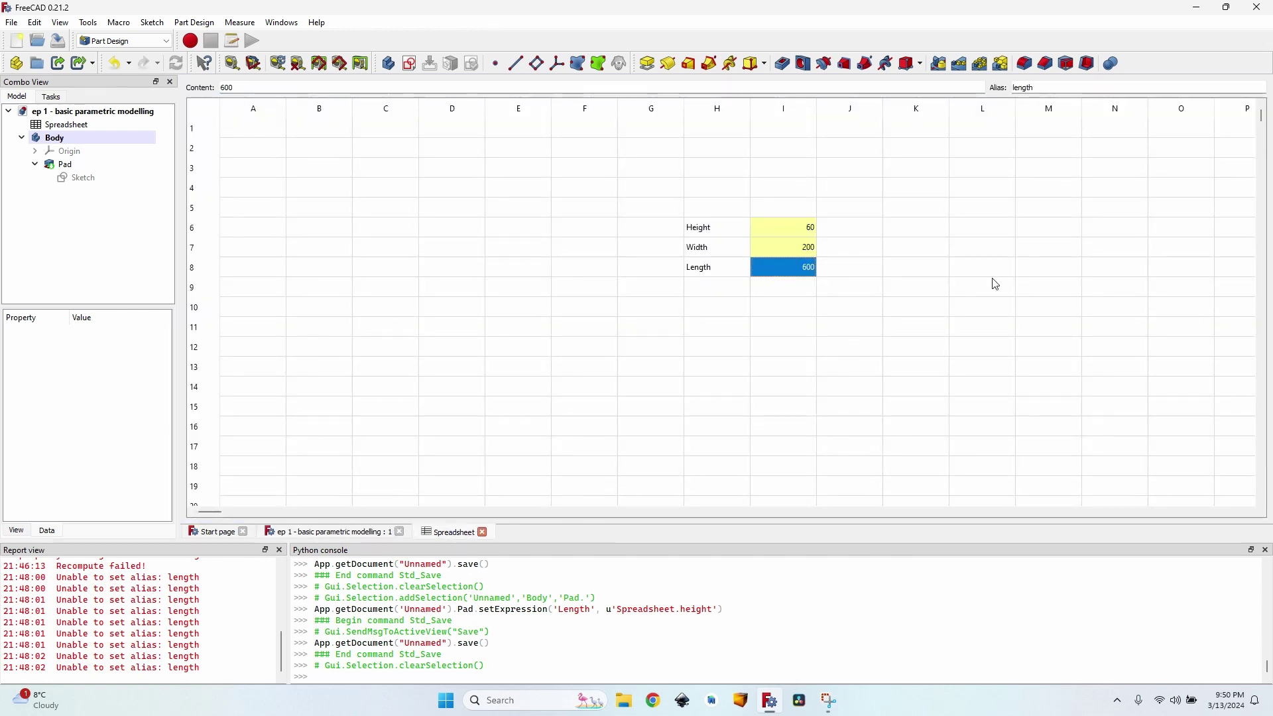
text(8000)
key(Return)
key(Up)
key(Up)
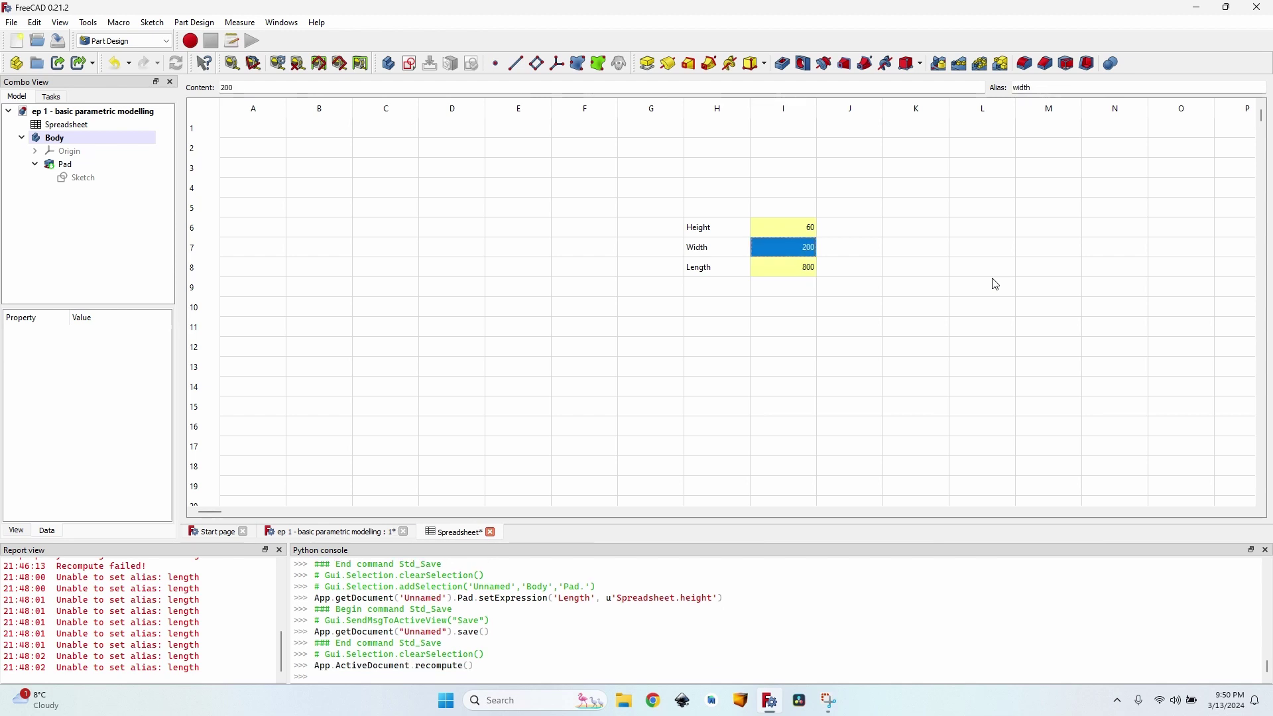
text(300)
key(Return)
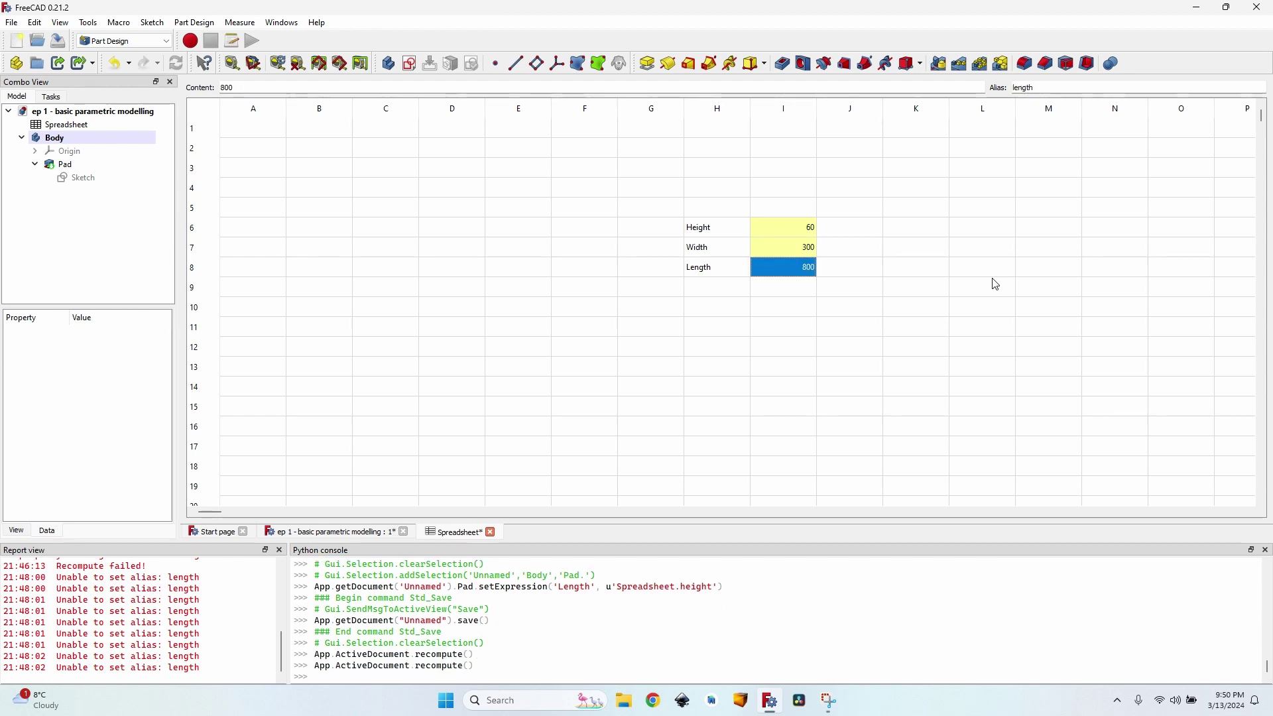
key(Up)
key(Up)
text(50)
key(Return)
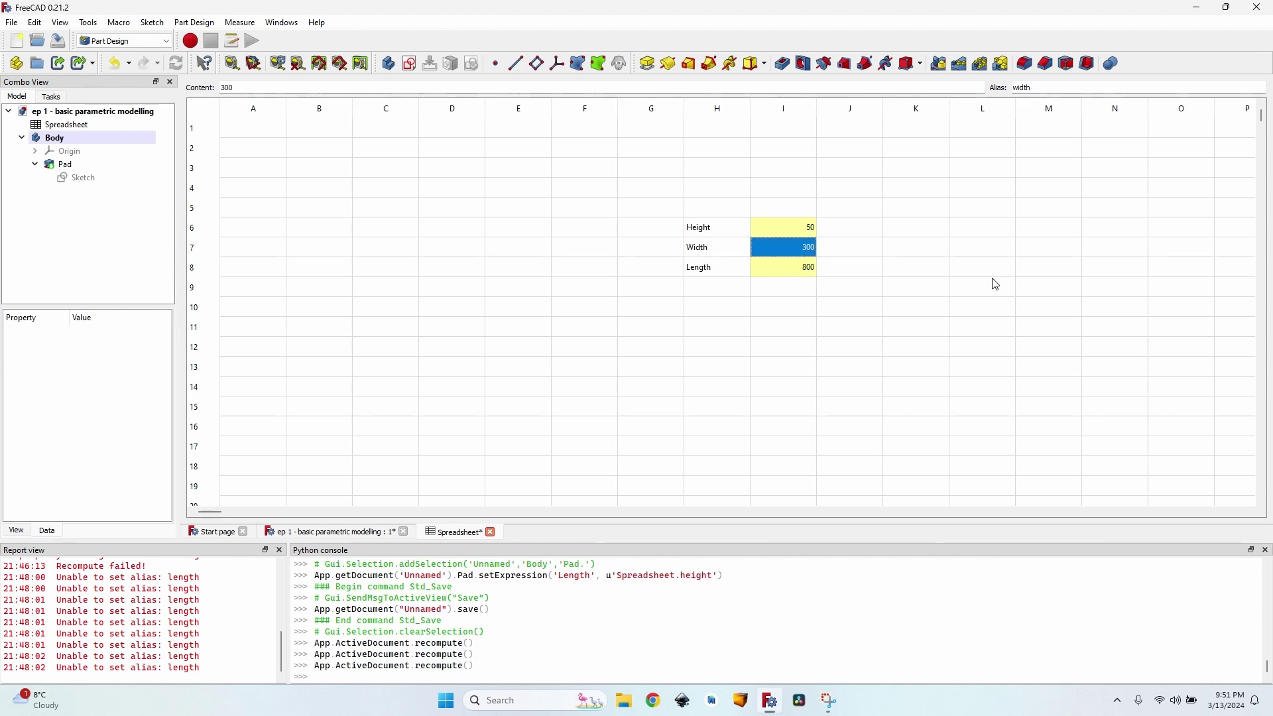
key(ctrl+s)
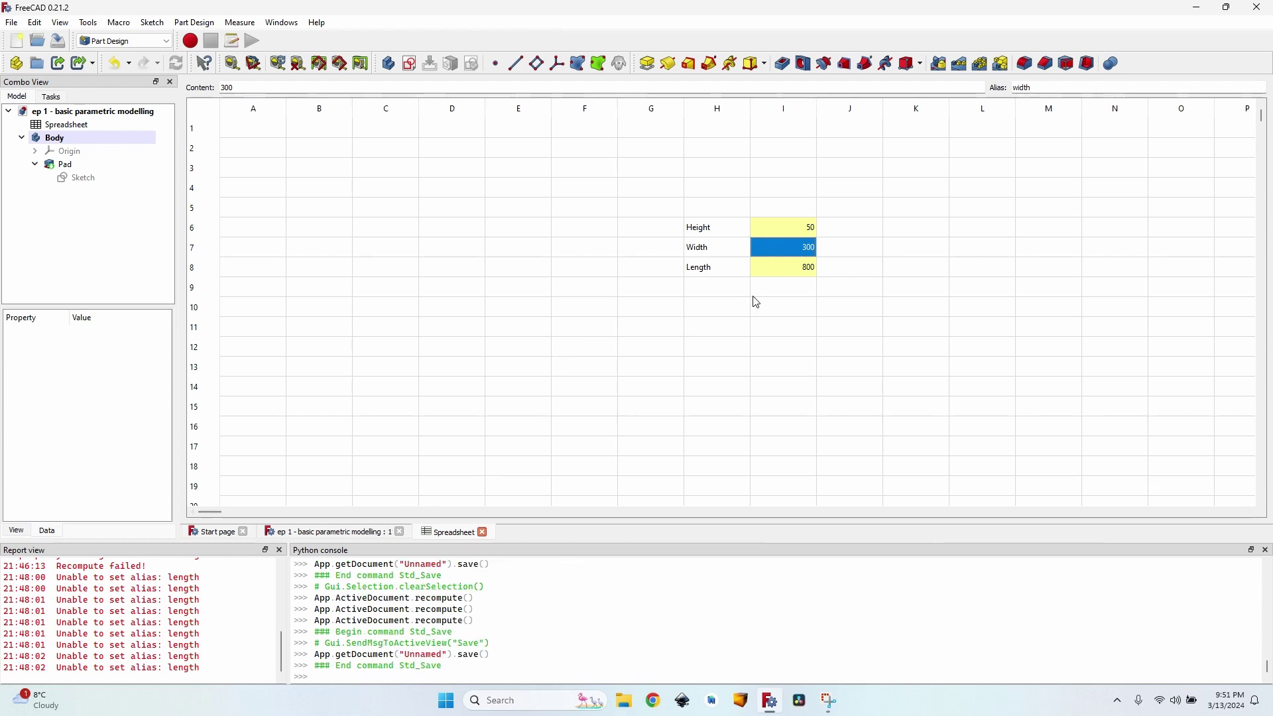
- Orbit the resized 800×300×50 block in 3D and compare it with the spreadsheet
click(349, 534)
middle_drag(637, 318, 476, 227)
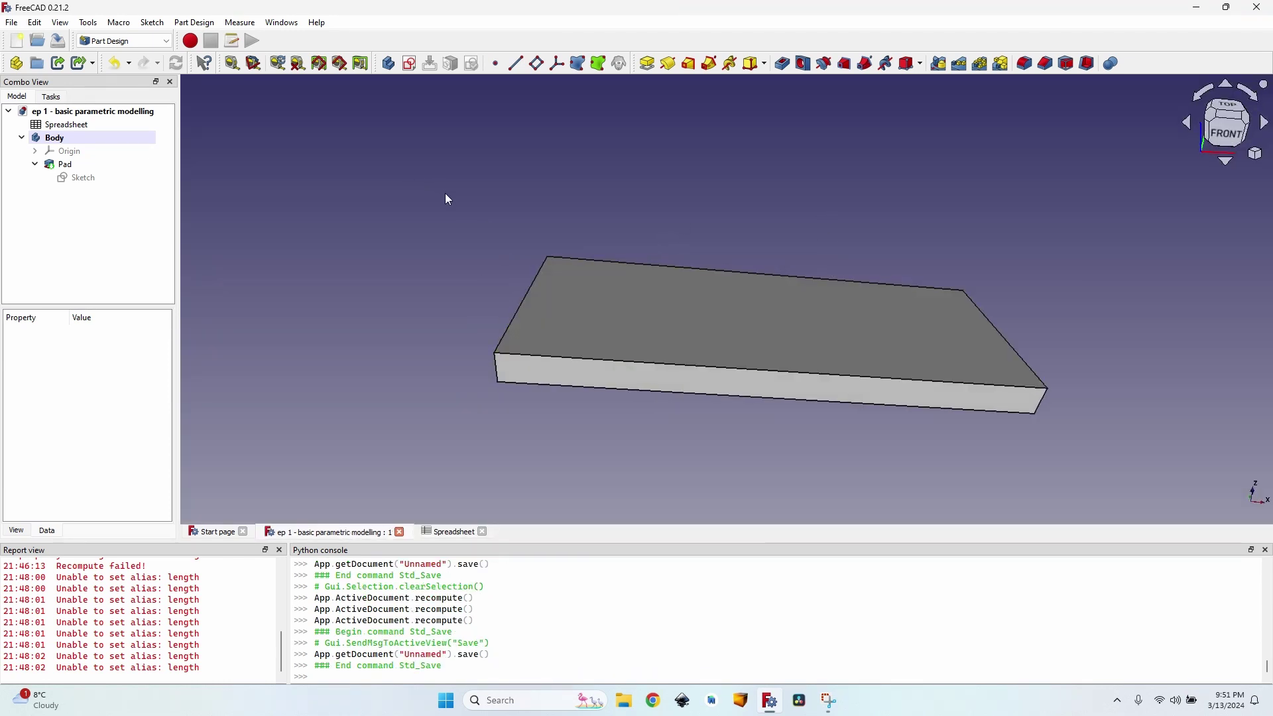
middle_drag(892, 199, 651, 192)
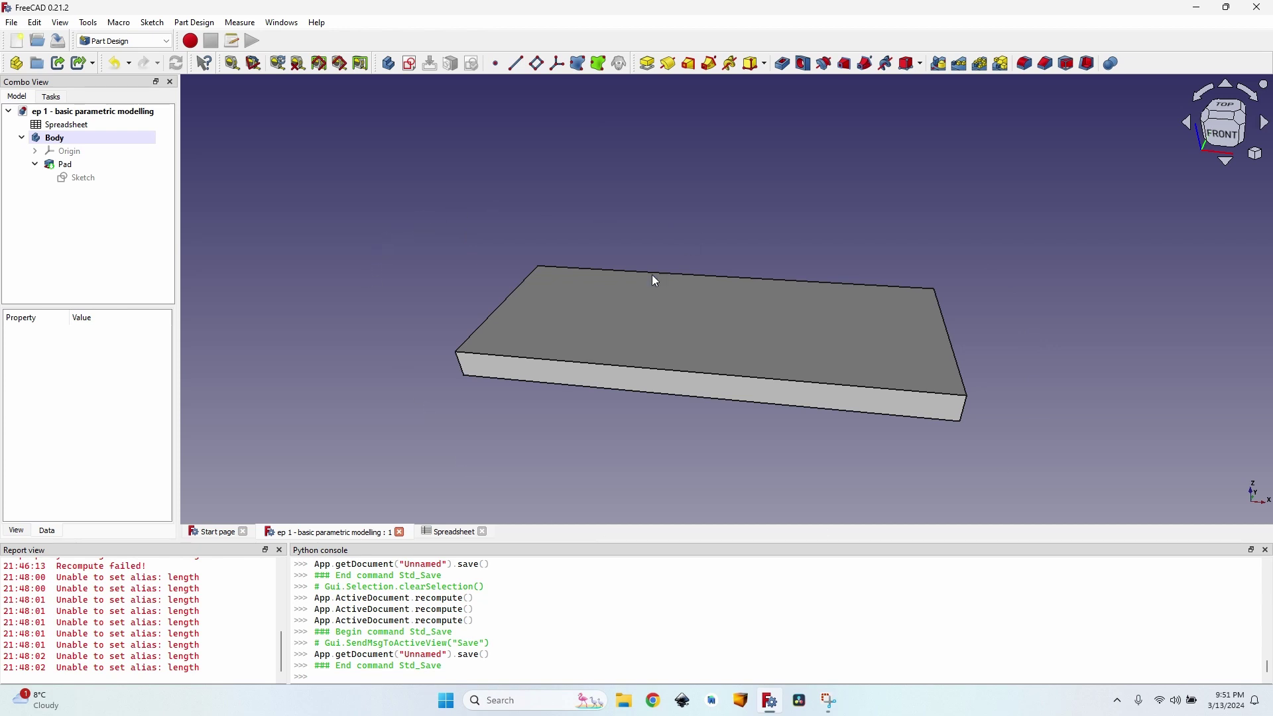
click(449, 533)
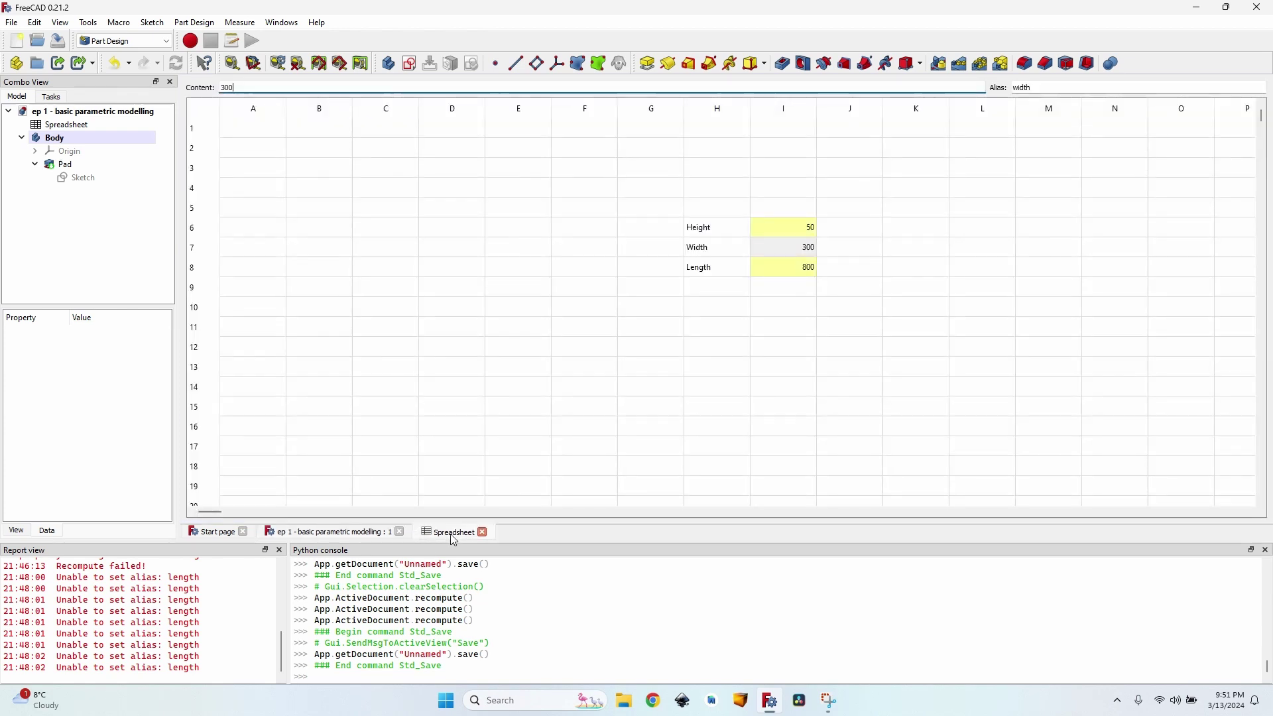
click(718, 287)
click(723, 310)
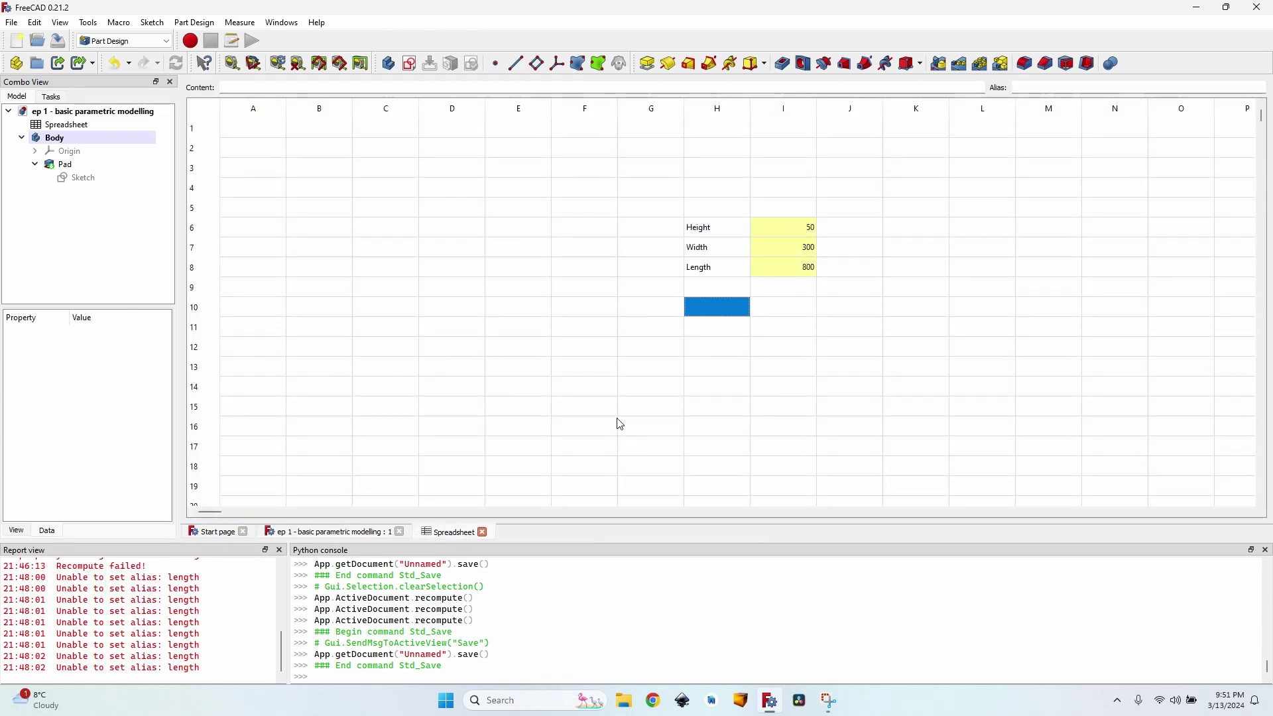
click(373, 534)
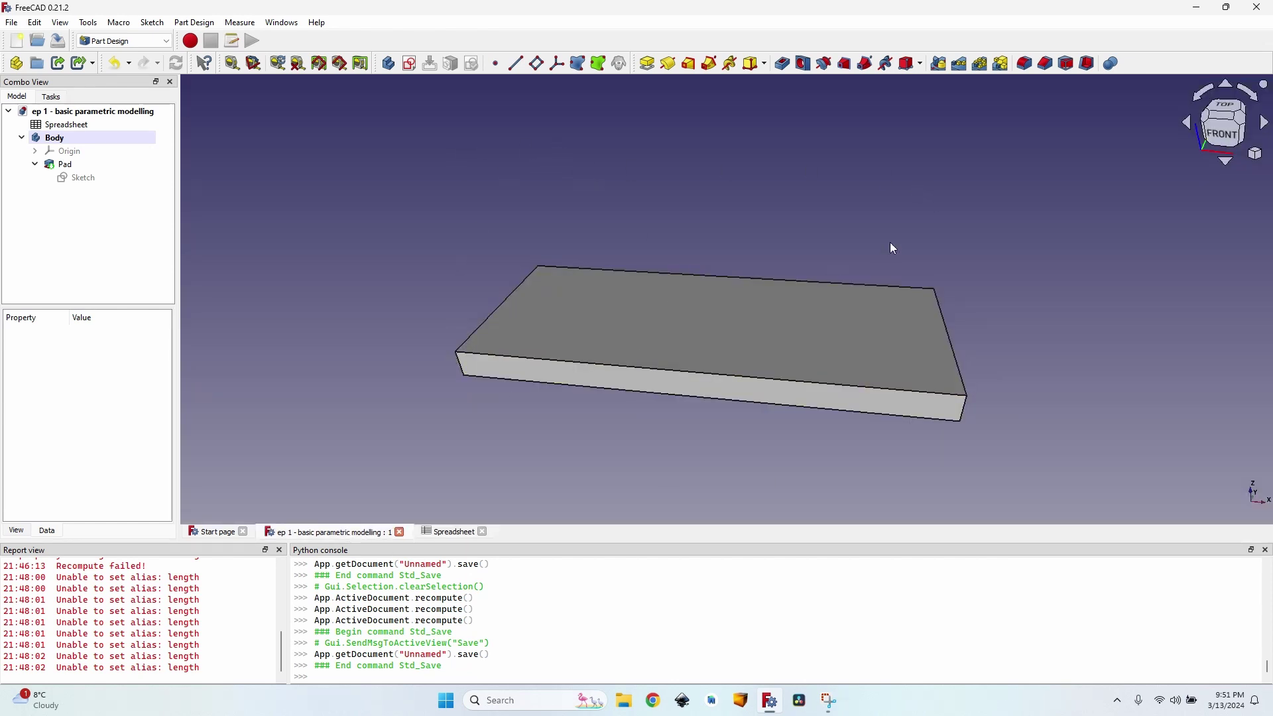
- Return to the spreadsheet and select cells around the table, ending on the Width label
click(449, 534)
click(671, 191)
click(676, 217)
drag(656, 214, 716, 209)
click(716, 242)
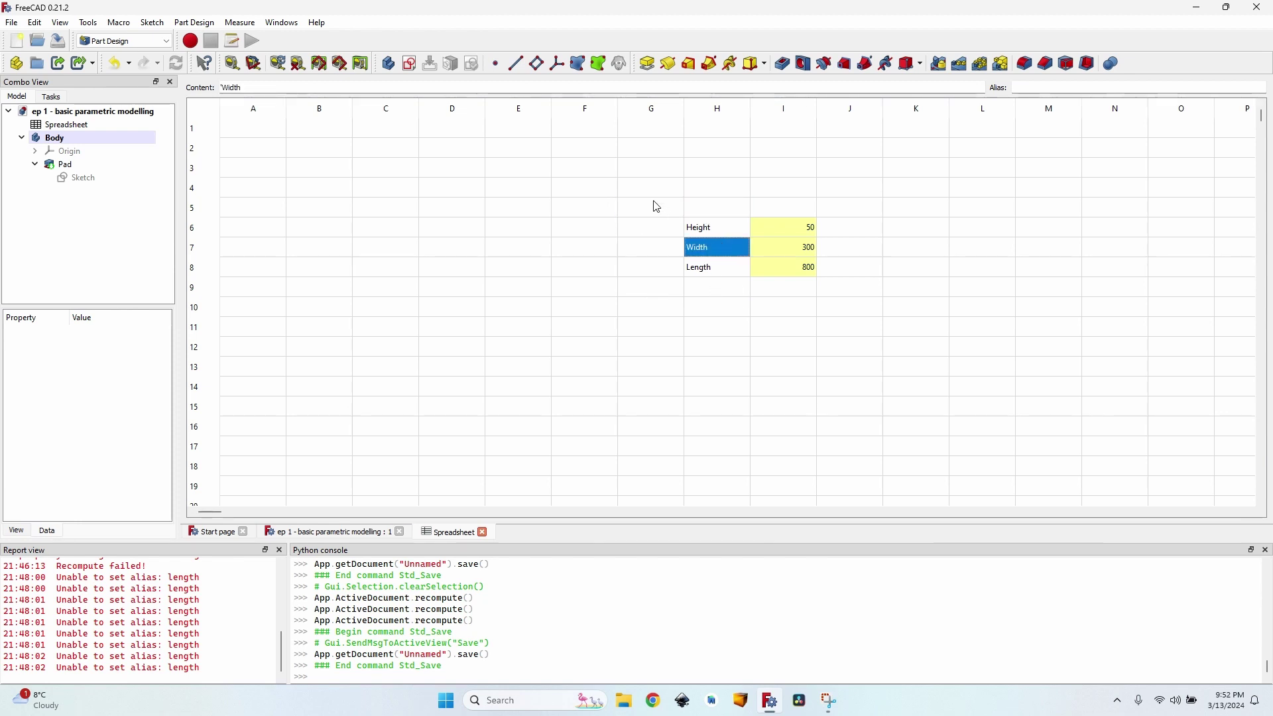